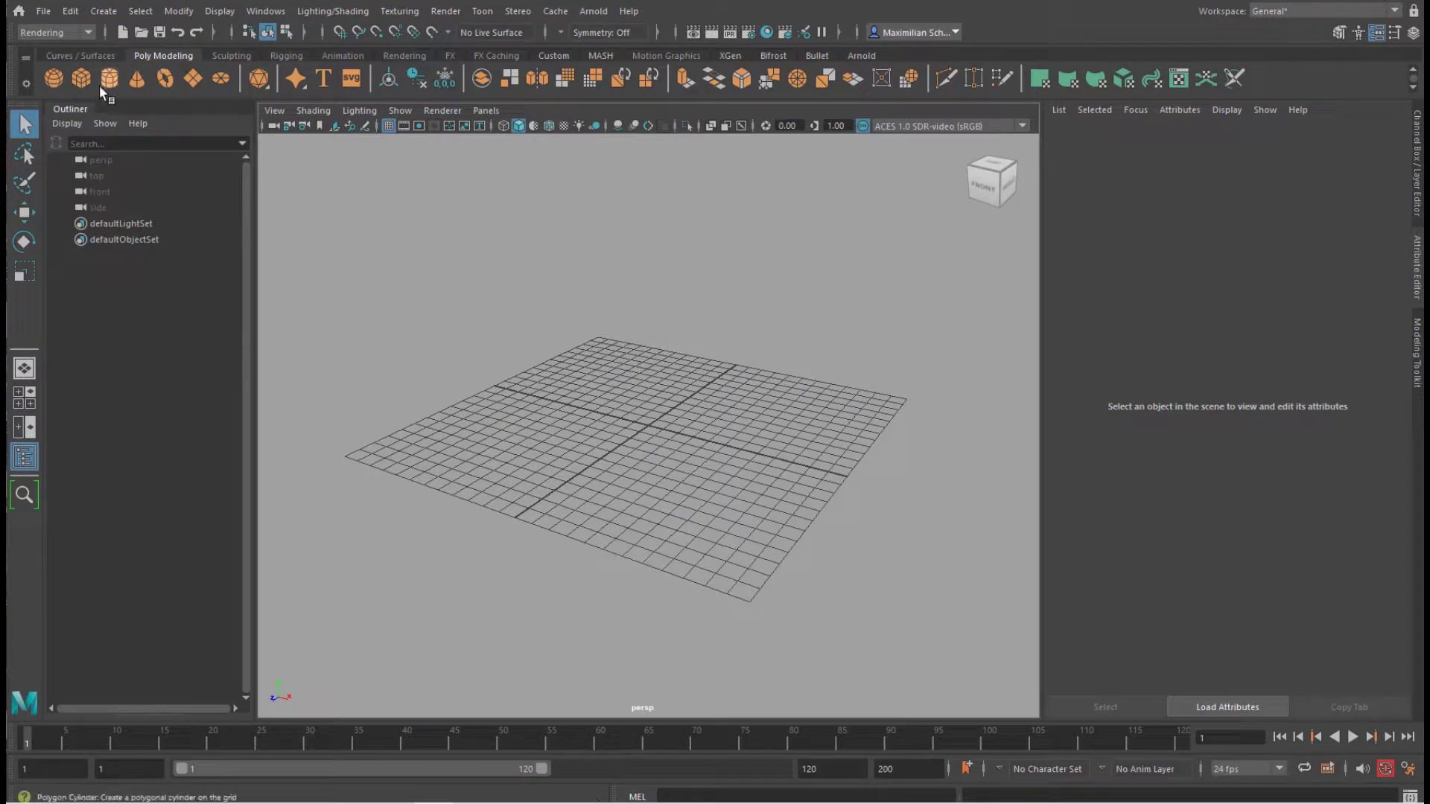
Step: Create a polygon cube at the origin and convert it into an Arnold mesh light
left_click(83, 78)
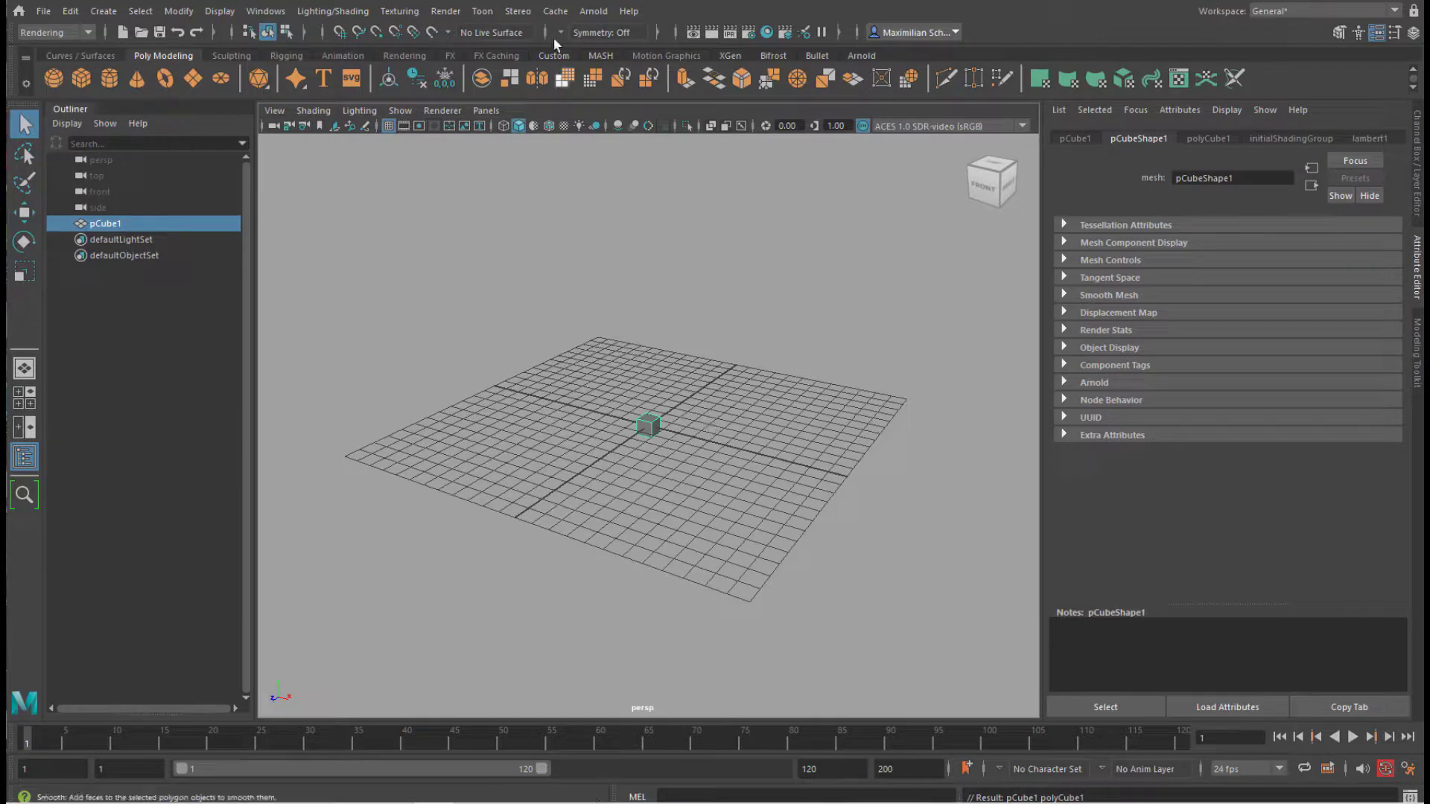
left_click(594, 10)
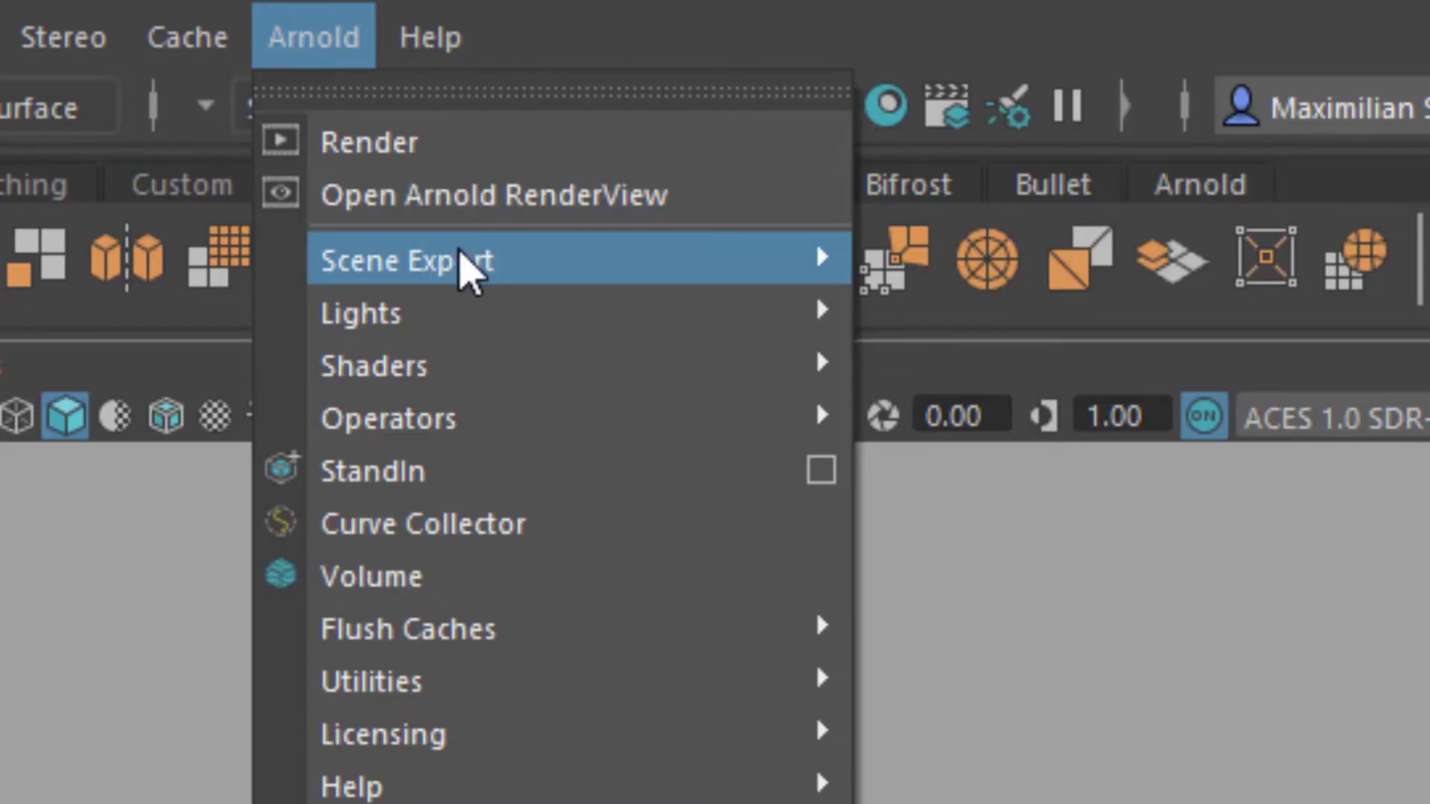
mouse_move(456, 305)
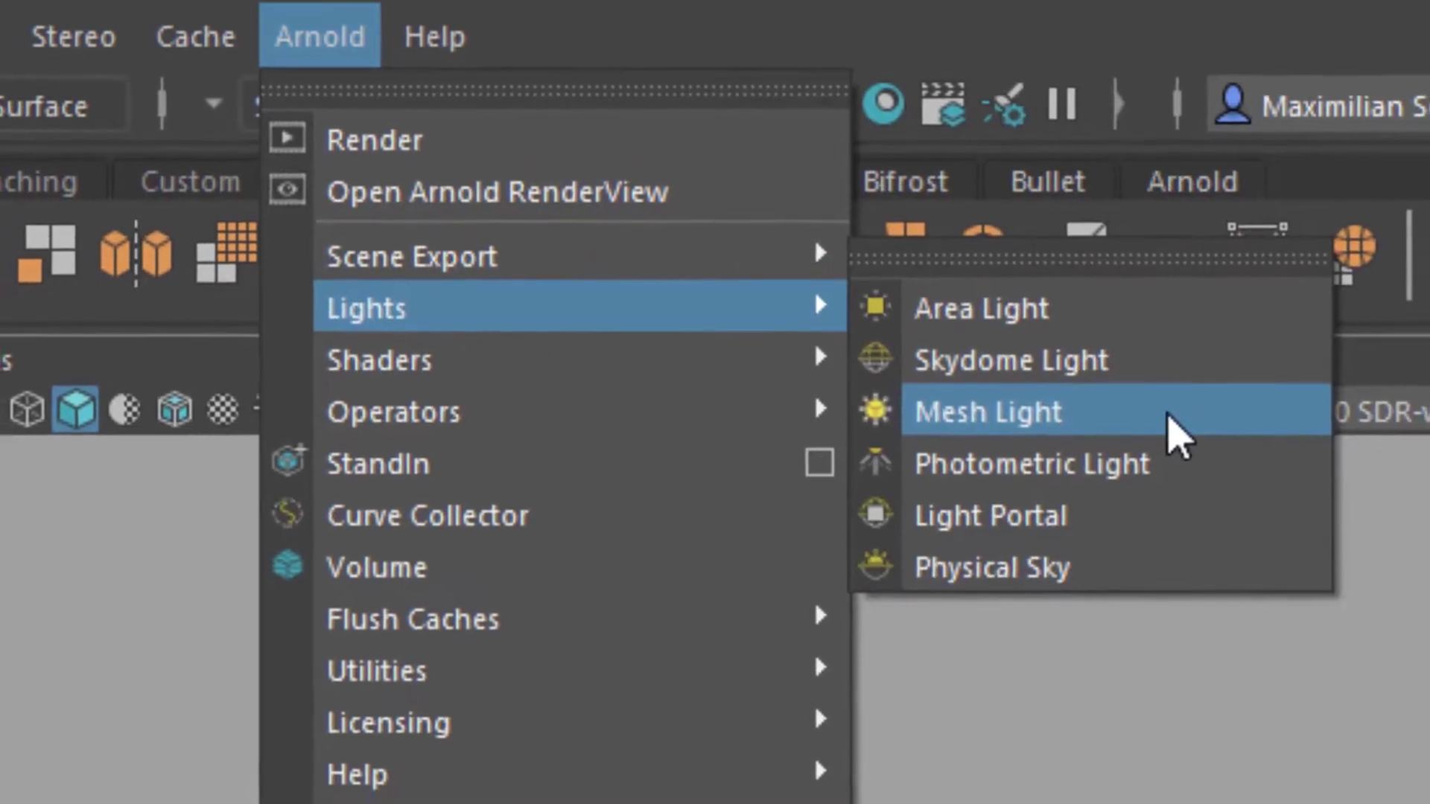
left_click(1173, 418)
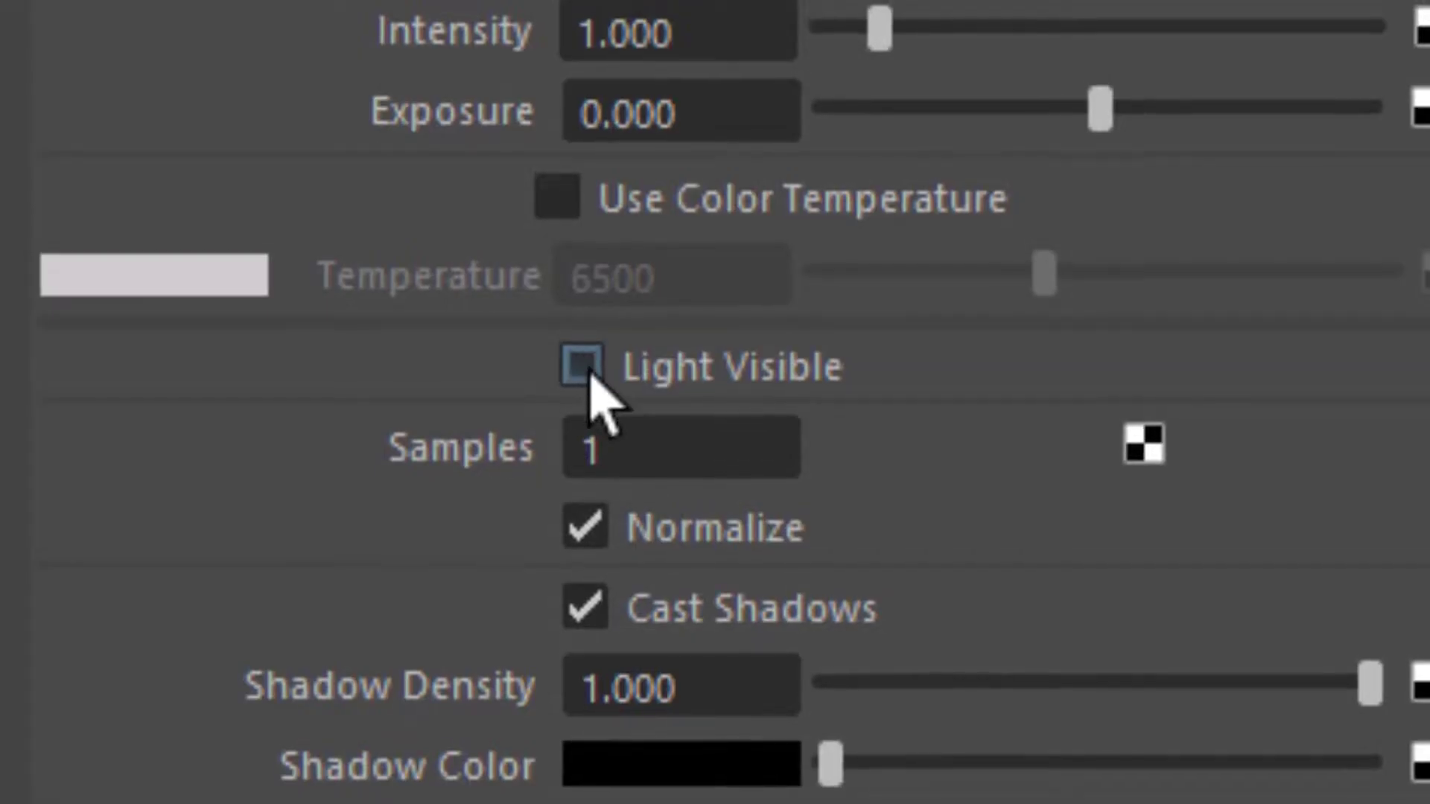
Step: Make the cube's mesh light visible, with its intensity at about 2.727 and its exposure at about 0.855
left_click(1181, 450)
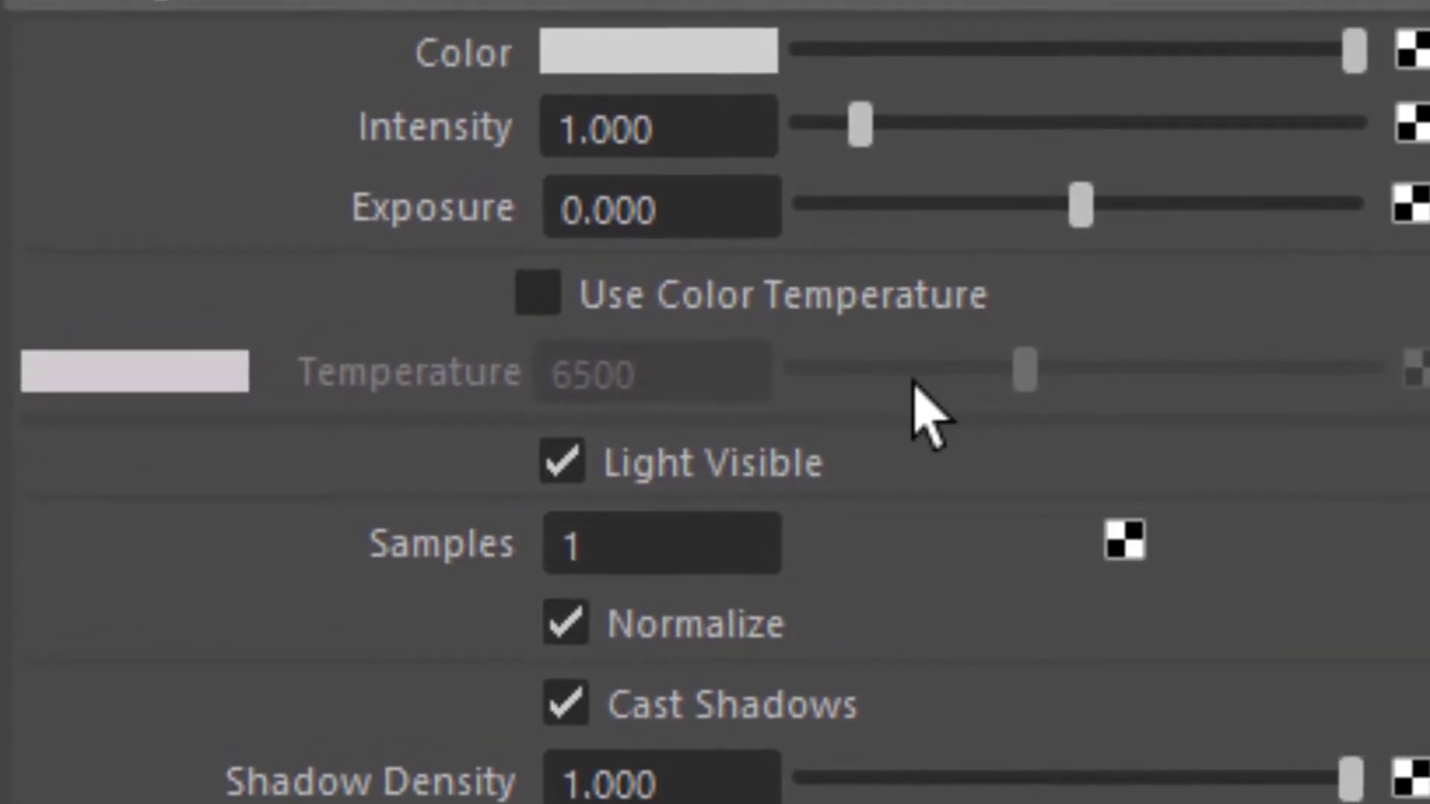
left_click_drag(854, 138, 947, 147)
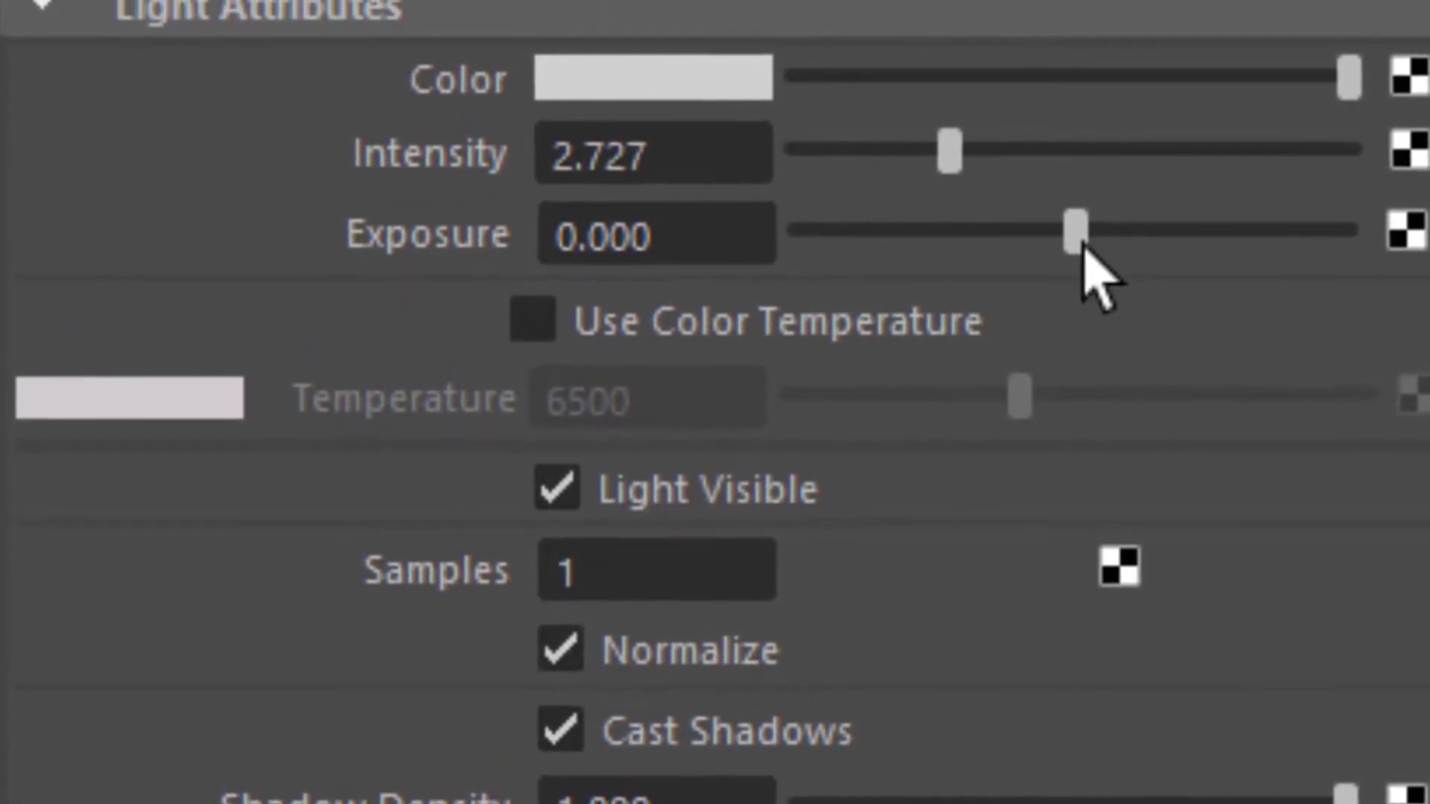
left_click_drag(1078, 225, 1122, 225)
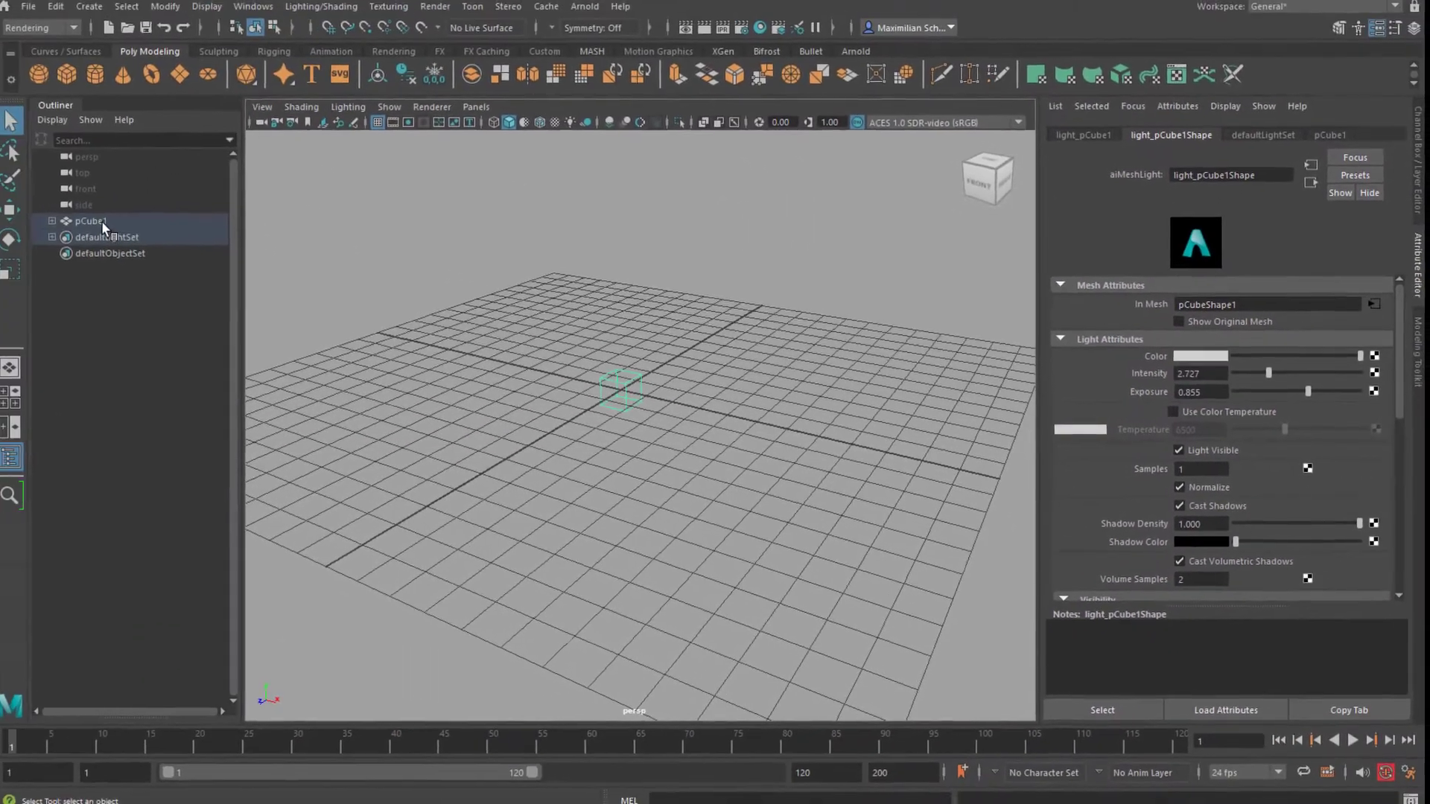
Step: Scale pCube1 down uniformly to about 0.525
left_click(104, 224)
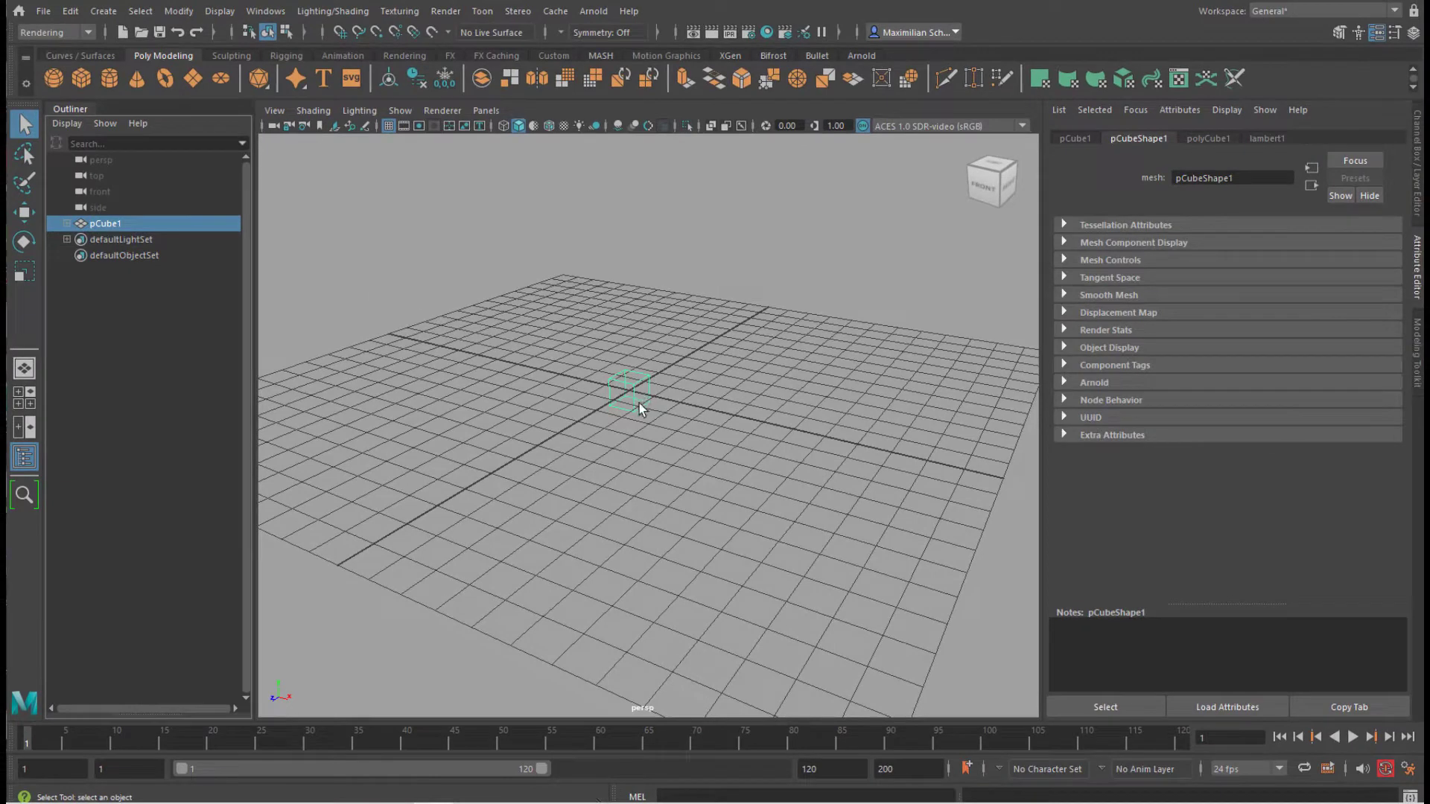
key("r")
left_click_drag(670, 396, 616, 403)
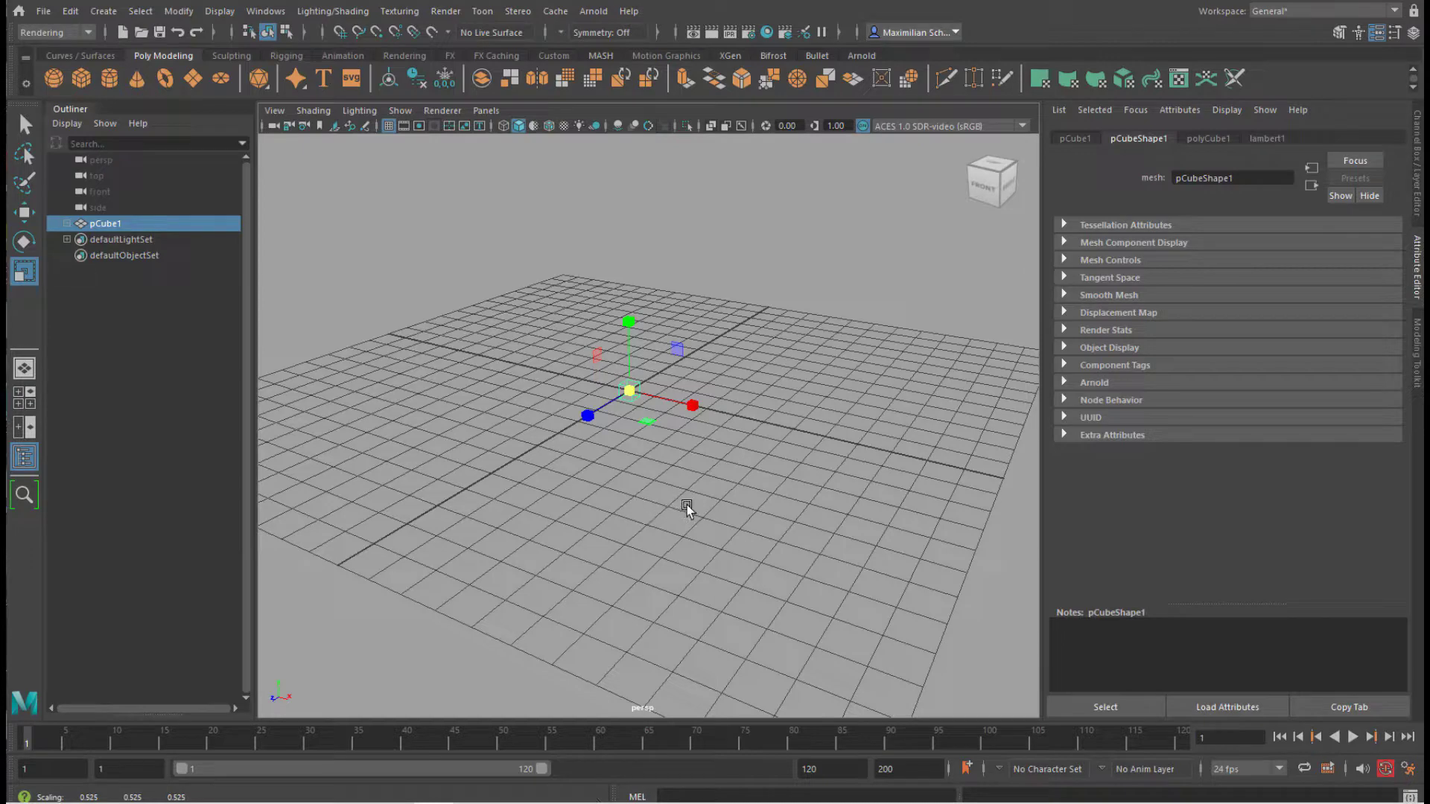
scroll(663, 498, "down", 4)
left_click_drag(670, 508, 767, 508, "alt")
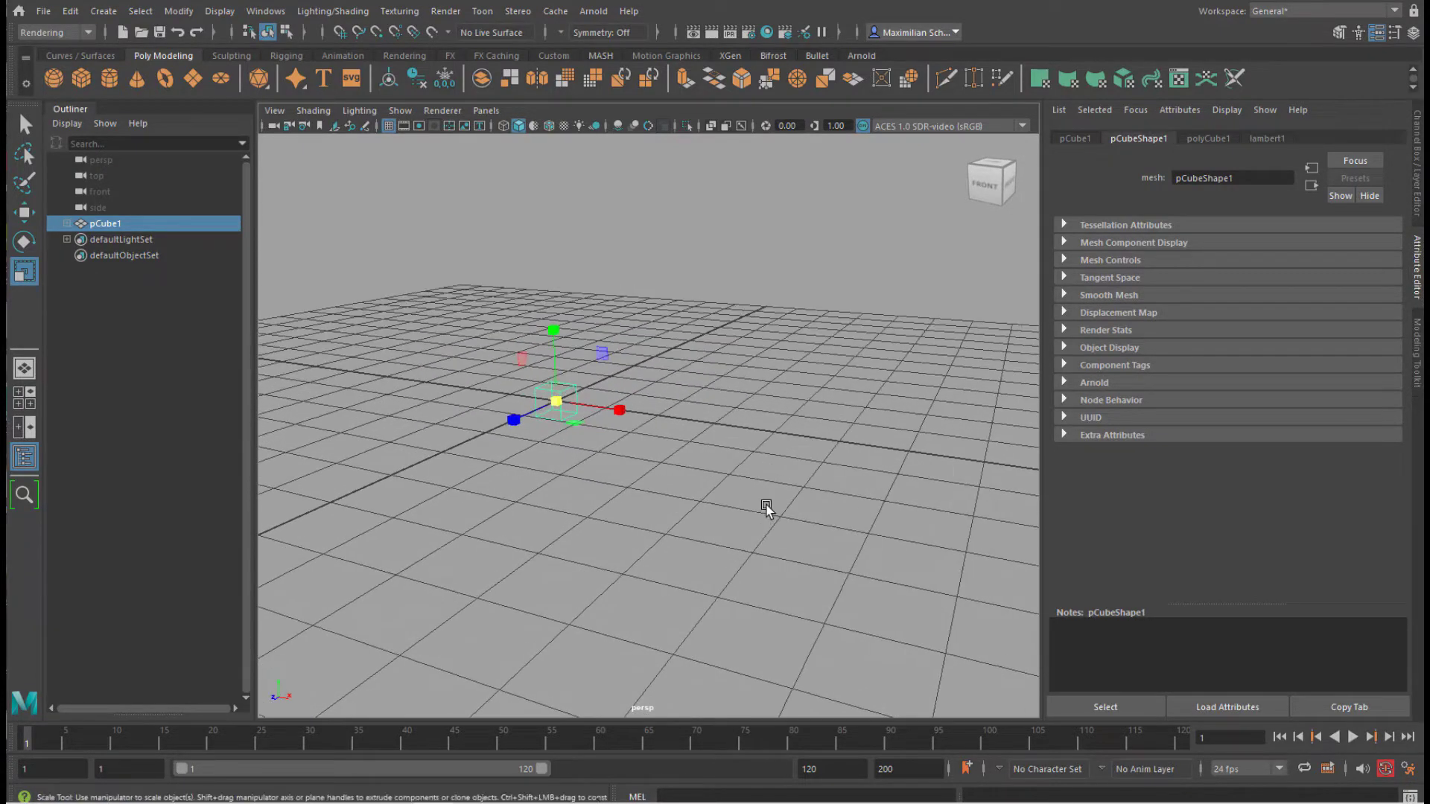
scroll(744, 488, "down", 4)
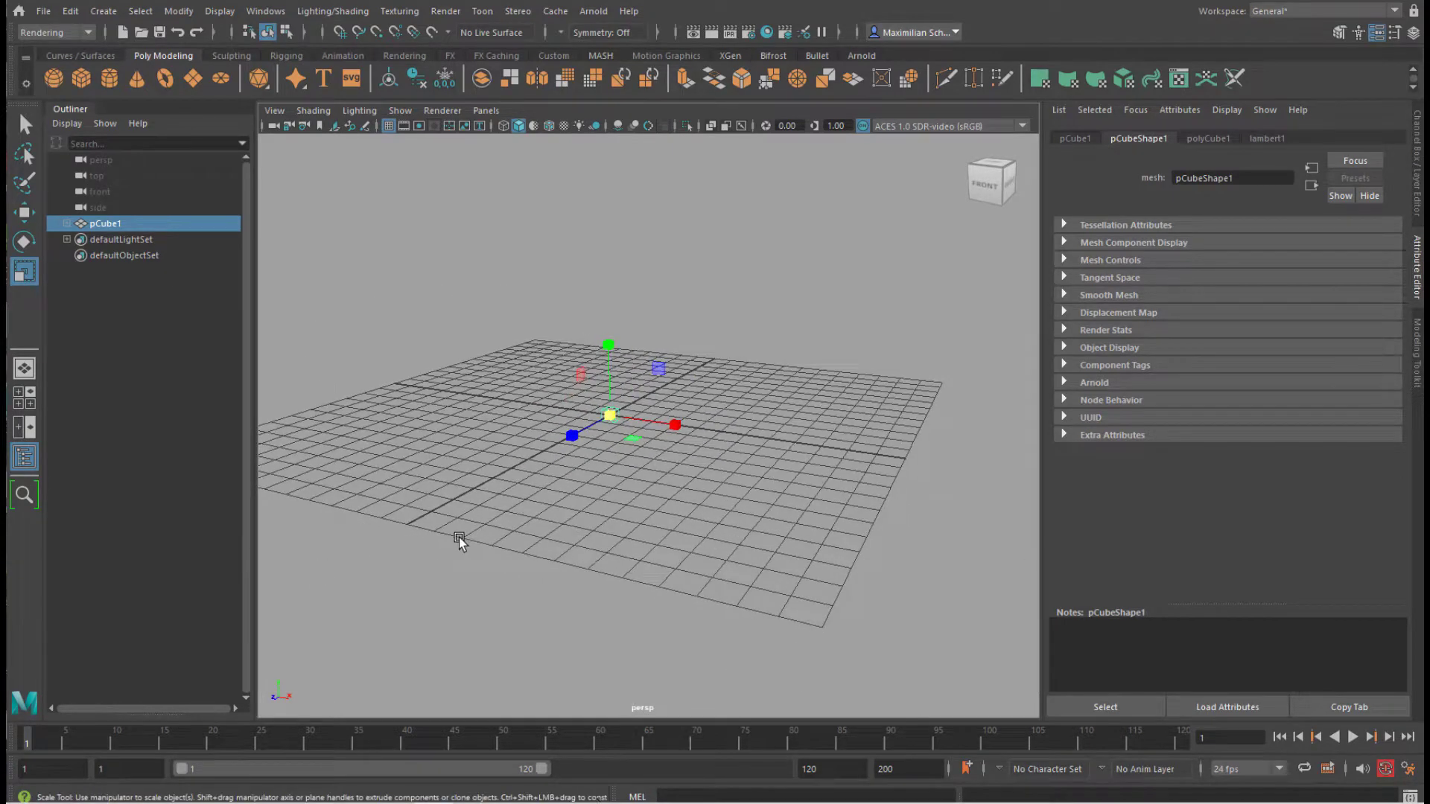
Step: Move pCube1 along the Z axis from the origin to near the front edge of the grid
key("w")
left_click_drag(559, 435, 391, 518)
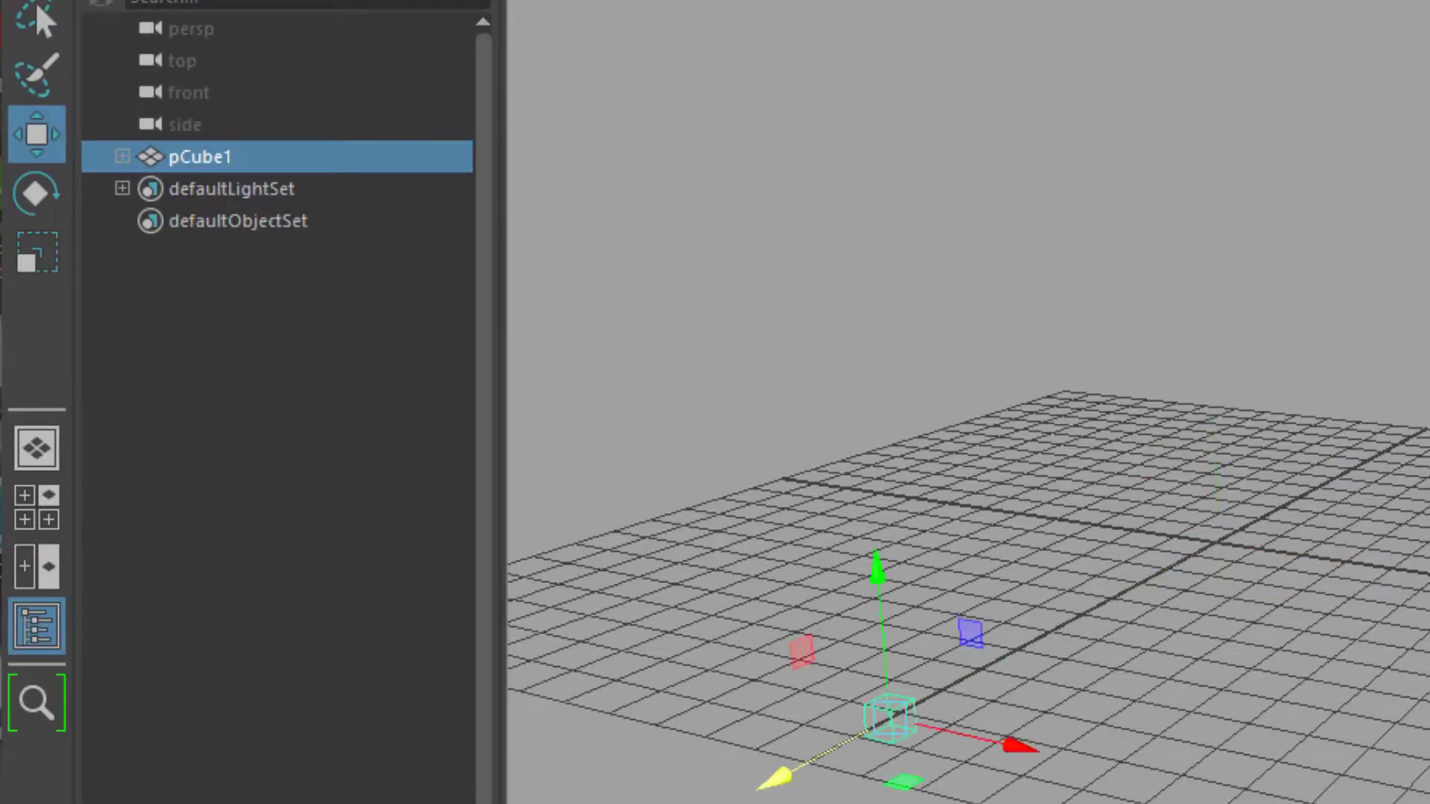
left_click_drag(1154, 737, 1164, 597, "alt")
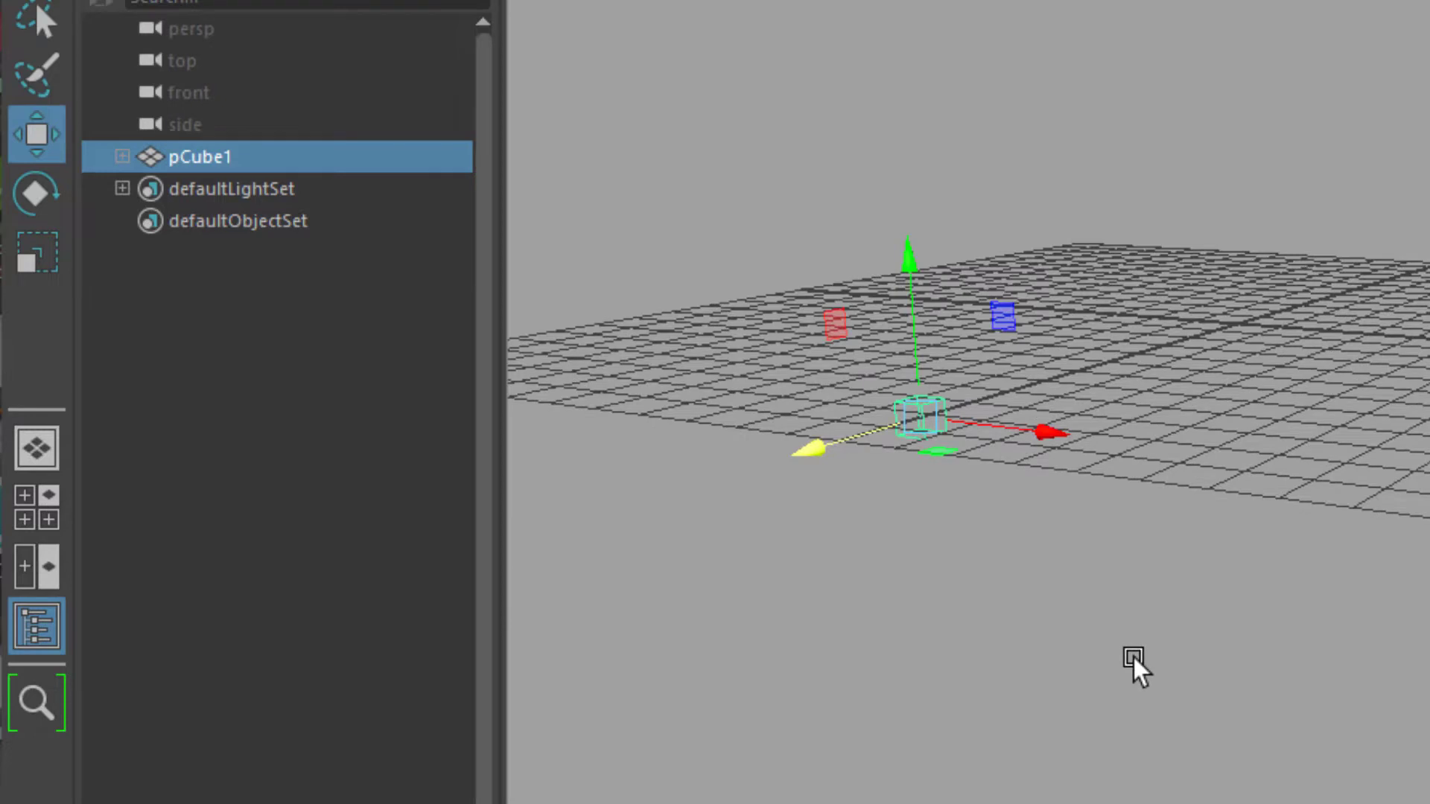
Step: Try duplicating pCube1 with a regular duplicate and move the copy away along the X axis
key("ctrl+d")
left_click_drag(1046, 432, 1218, 454)
left_click(1106, 641)
left_click_drag(1107, 641, 1113, 696, "alt")
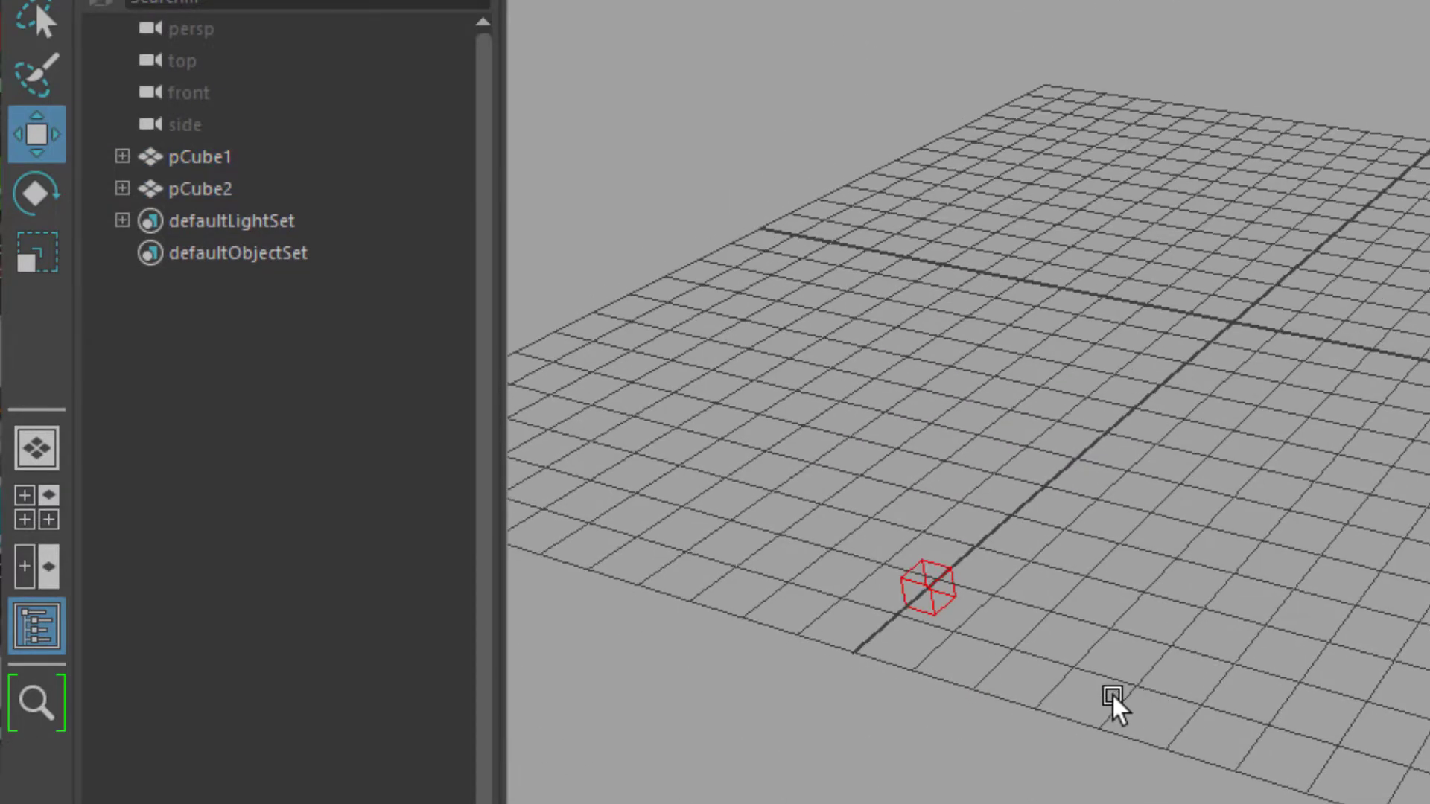
Step: Expand the hierarchies of both cubes to compare their lights and delete the copy pCube2
left_click(122, 189)
left_click(122, 156)
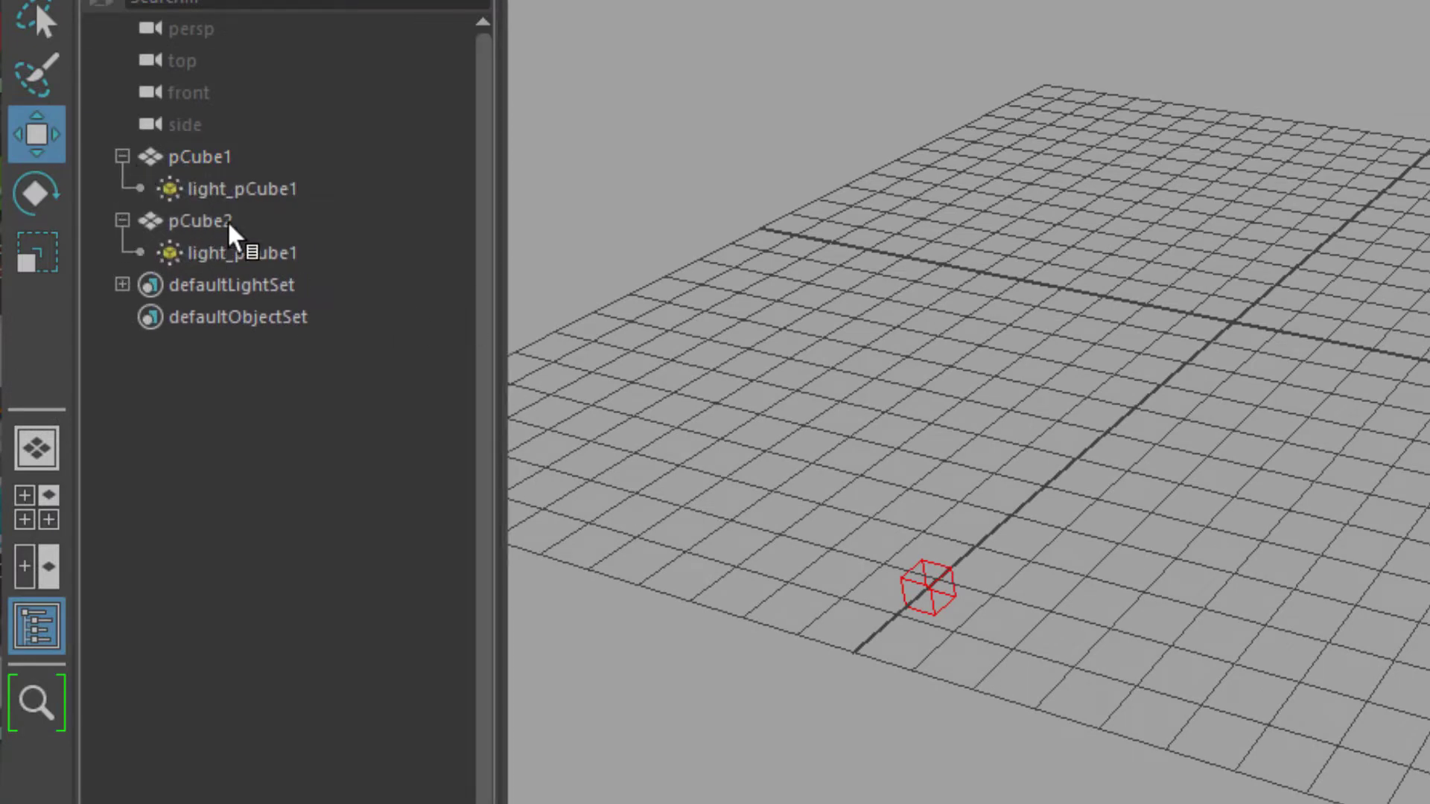
left_click(225, 222)
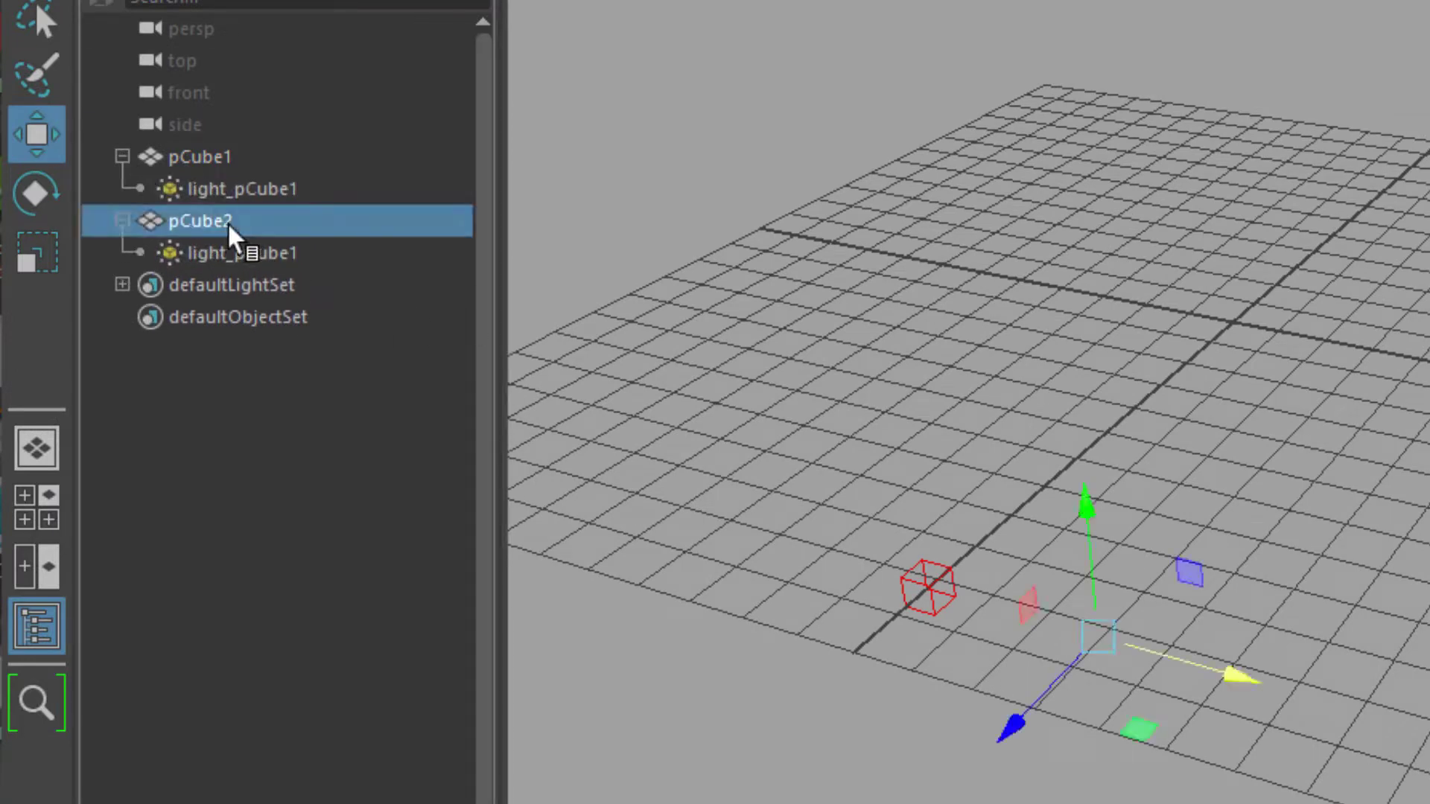
key("Delete")
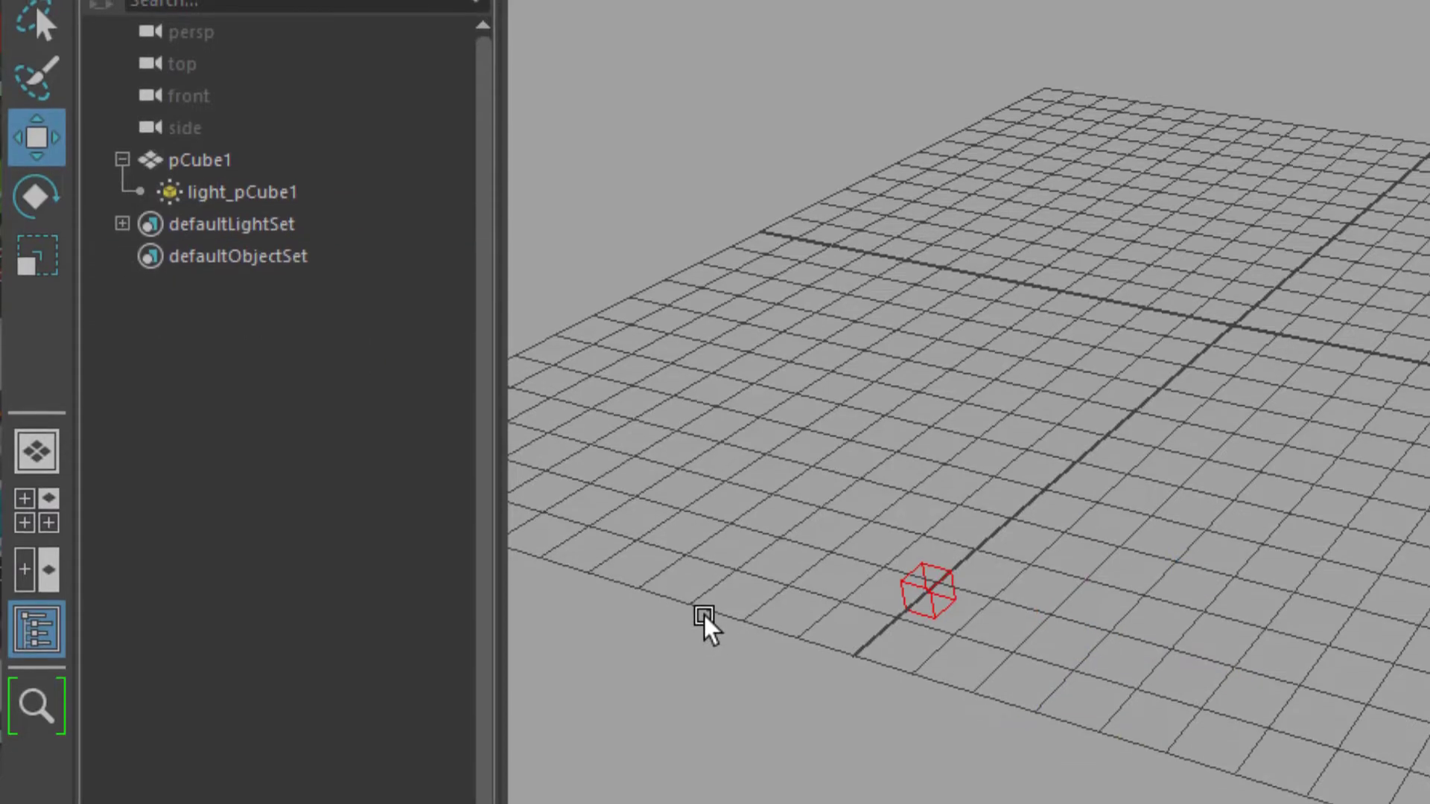
Step: Select the pCube1 parent without its child light and reset the Duplicate Special options to their defaults
left_click(181, 191)
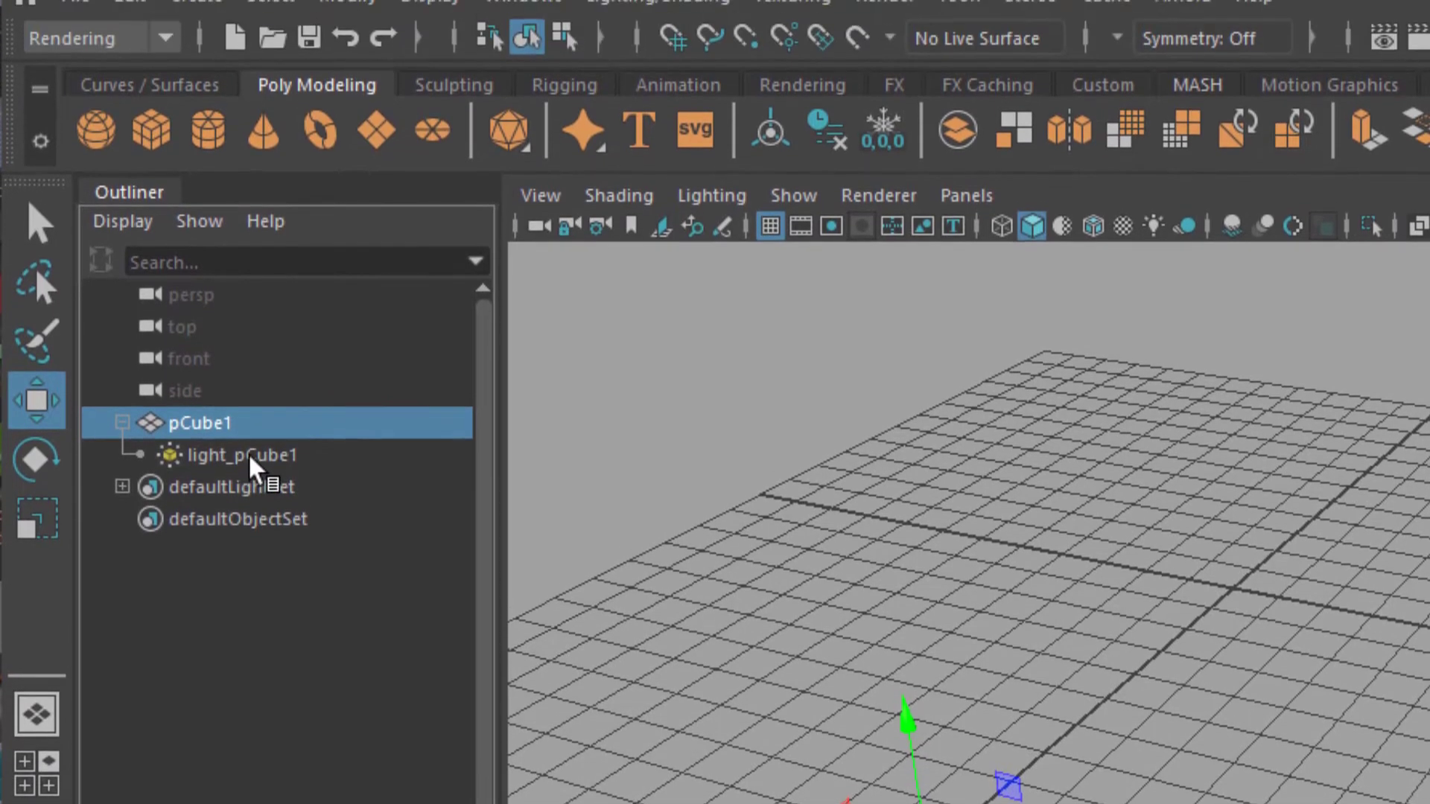
left_click(298, 365, "ctrl")
left_click(171, 471, "ctrl")
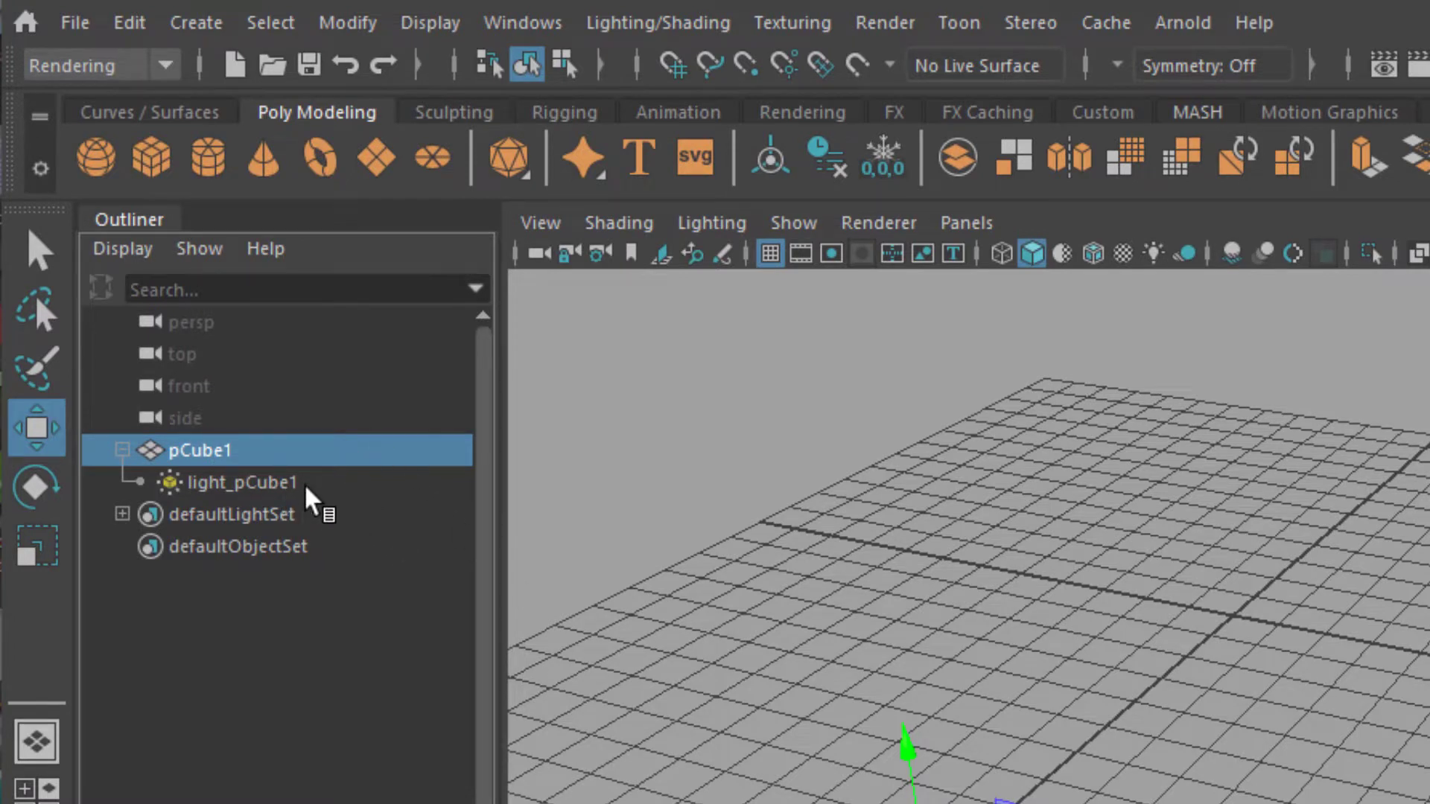
left_click(136, 26)
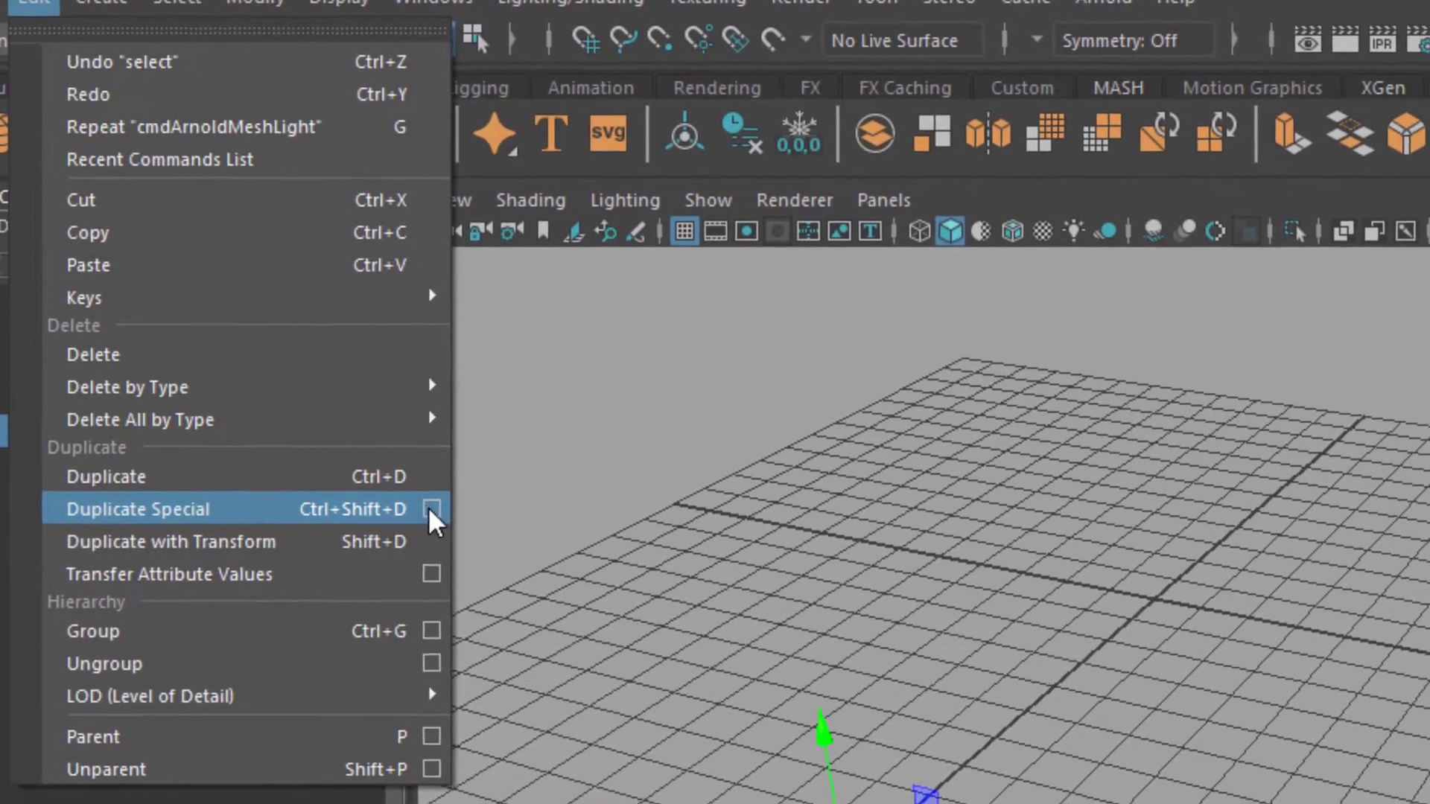
left_click(522, 526)
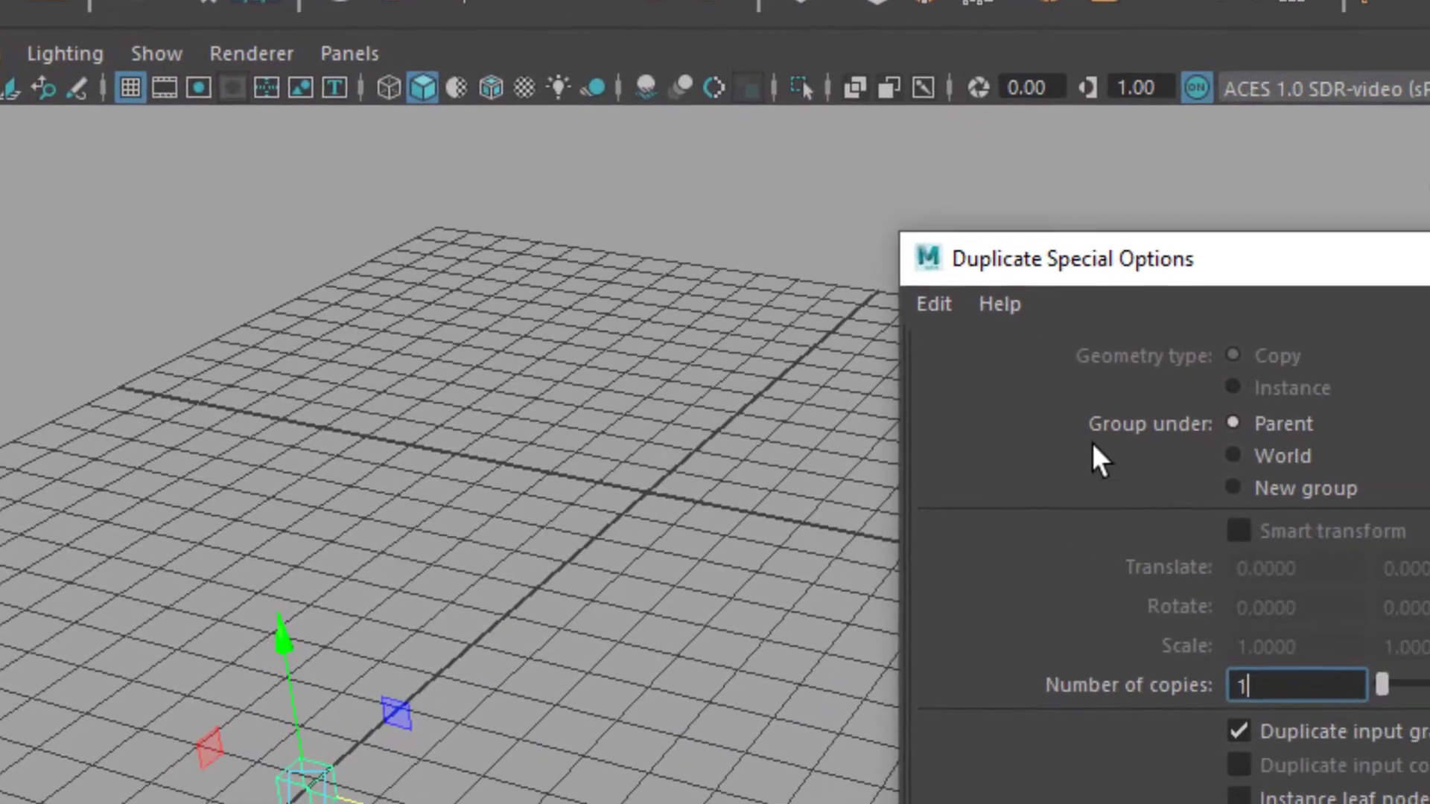
left_click(1304, 399)
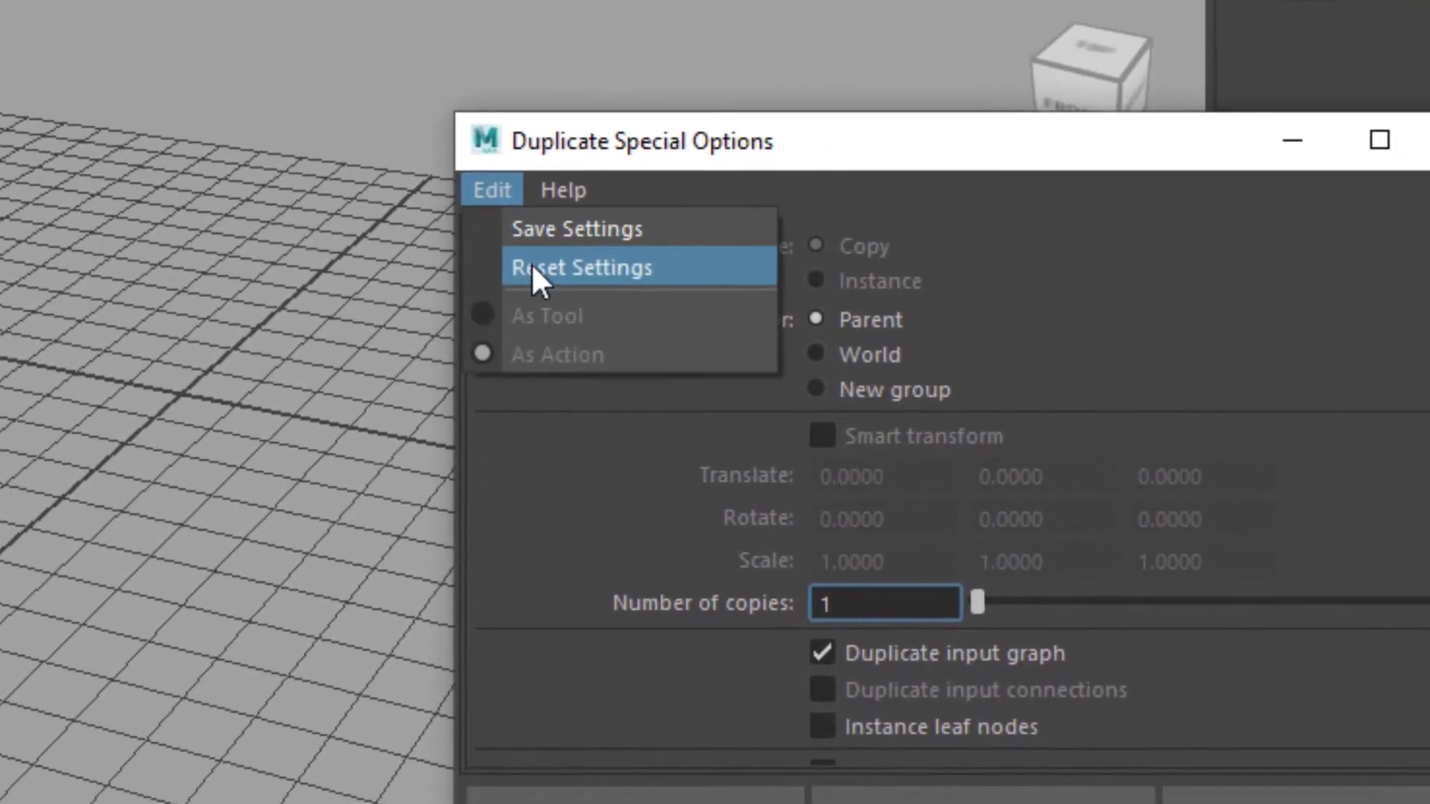
left_click(532, 268)
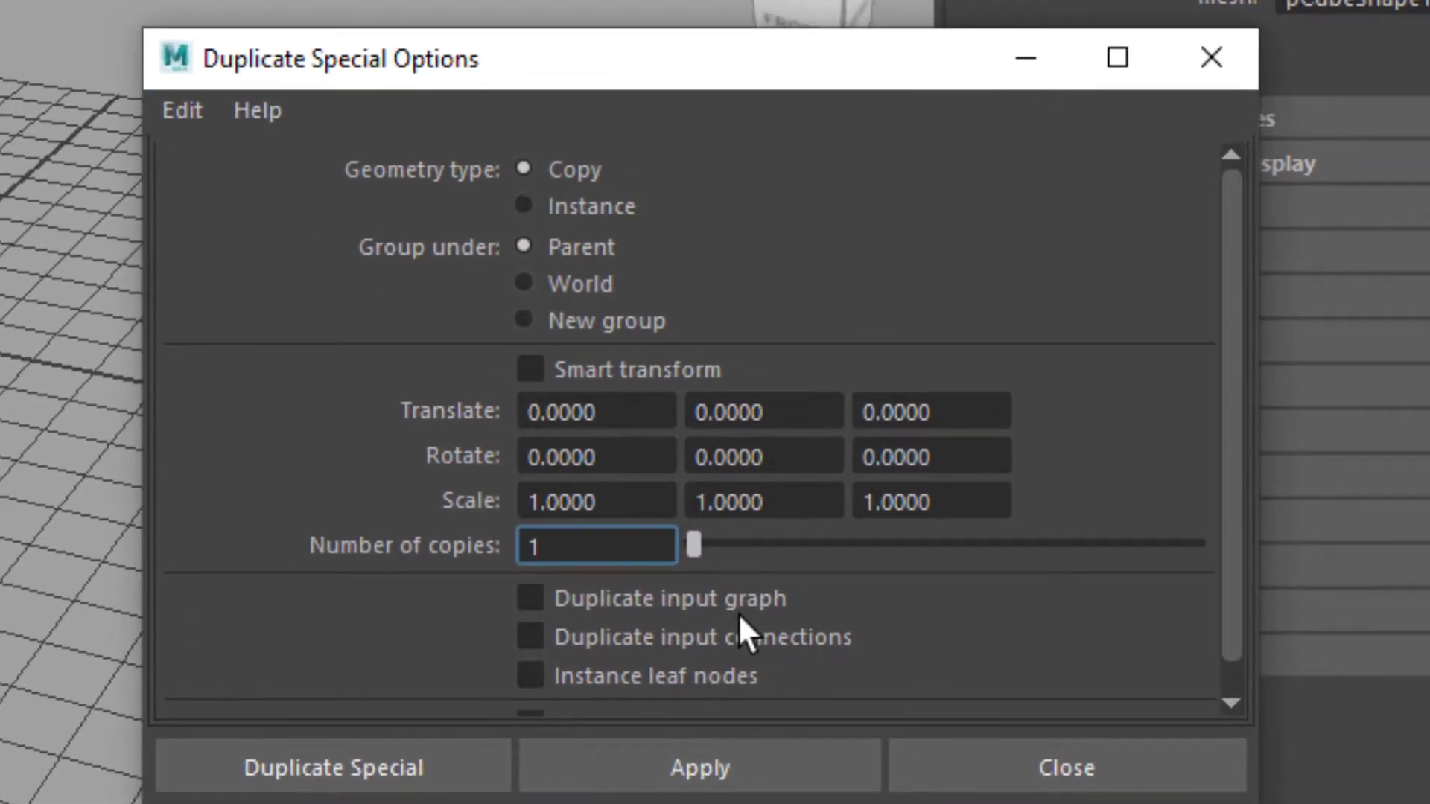
Step: Make 40 copies of pCube1 using Duplicate Special with Duplicate input graph enabled
left_click(530, 597)
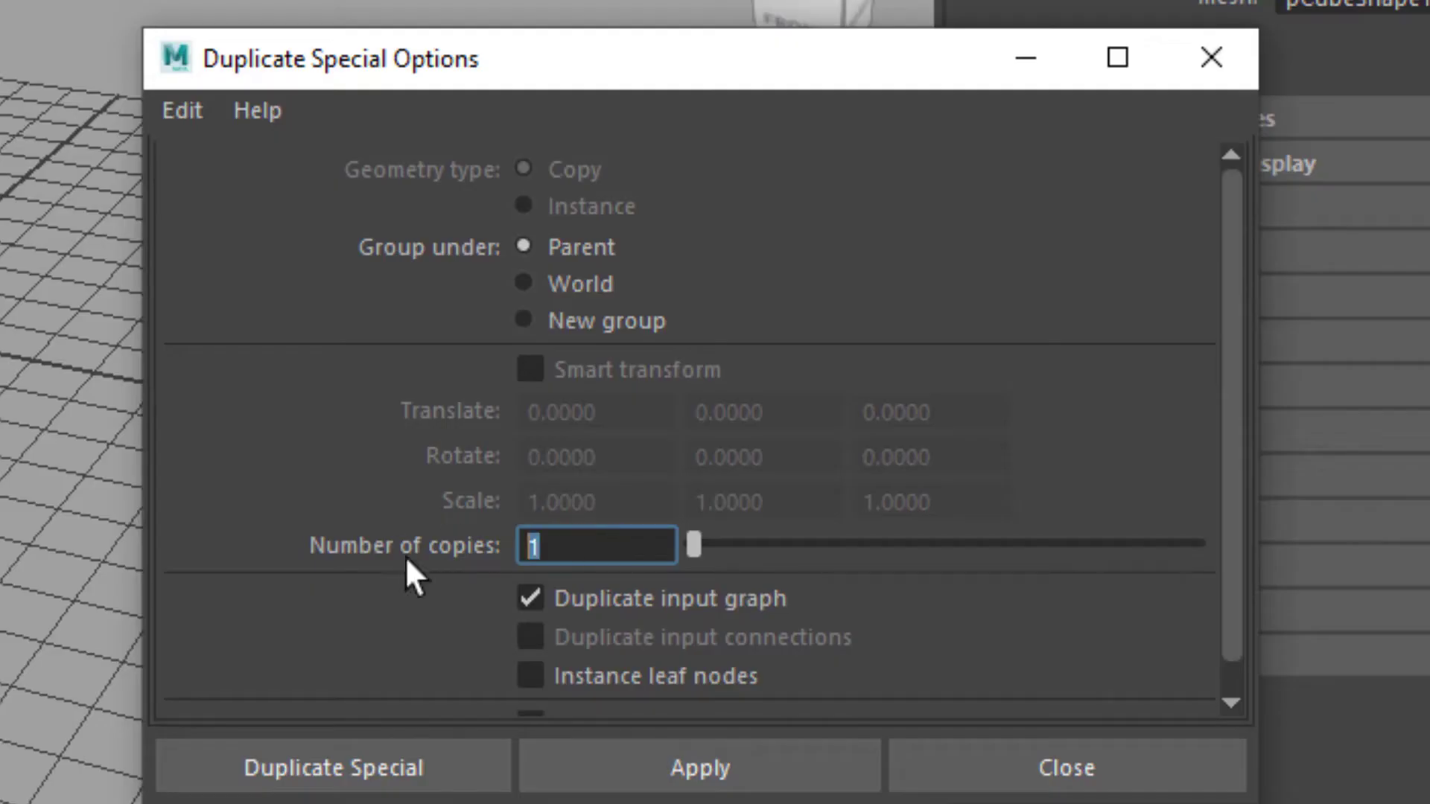
type("40")
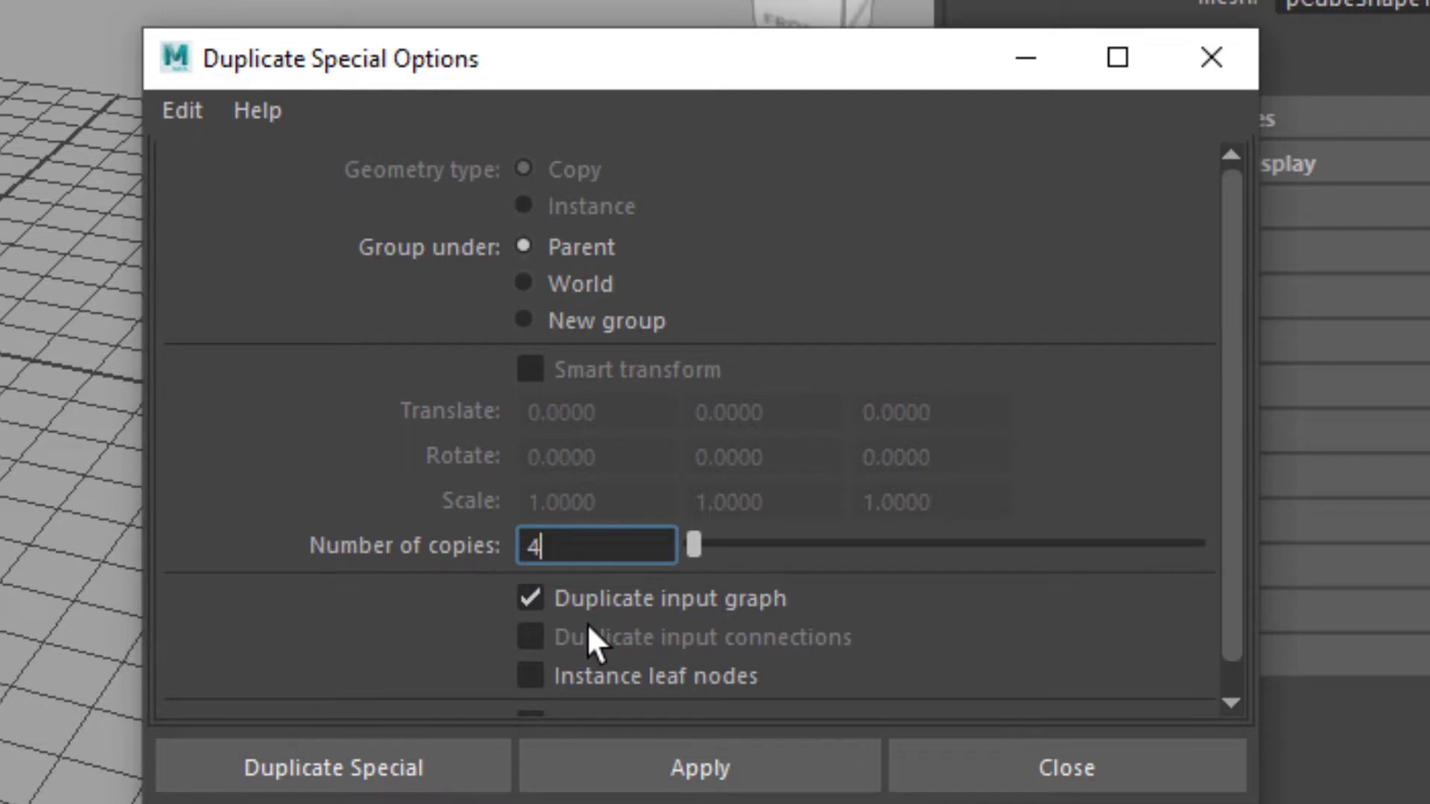
key("Return")
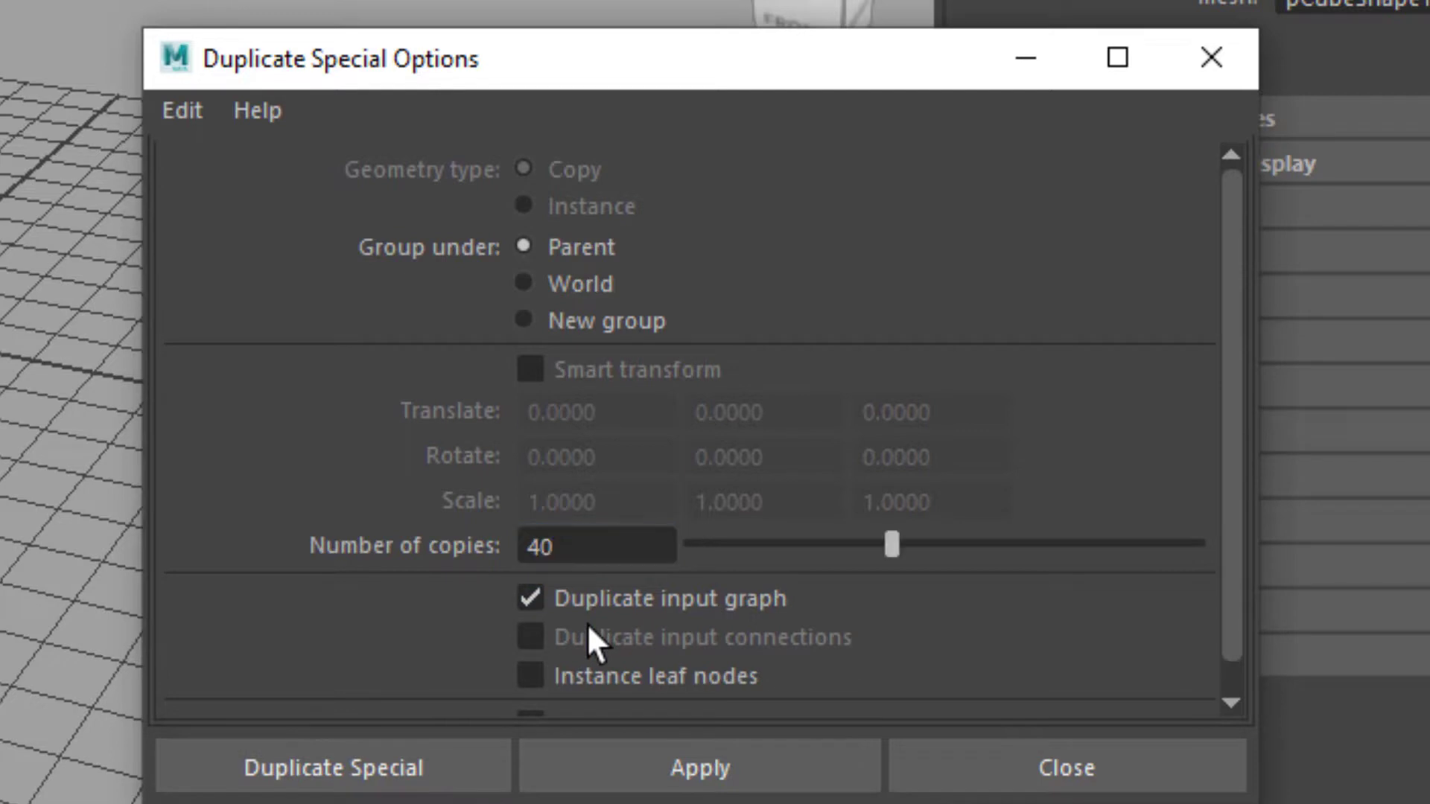
left_click(765, 778)
Step: Reset the Duplicate Special settings and close the options dialog
left_click(192, 109)
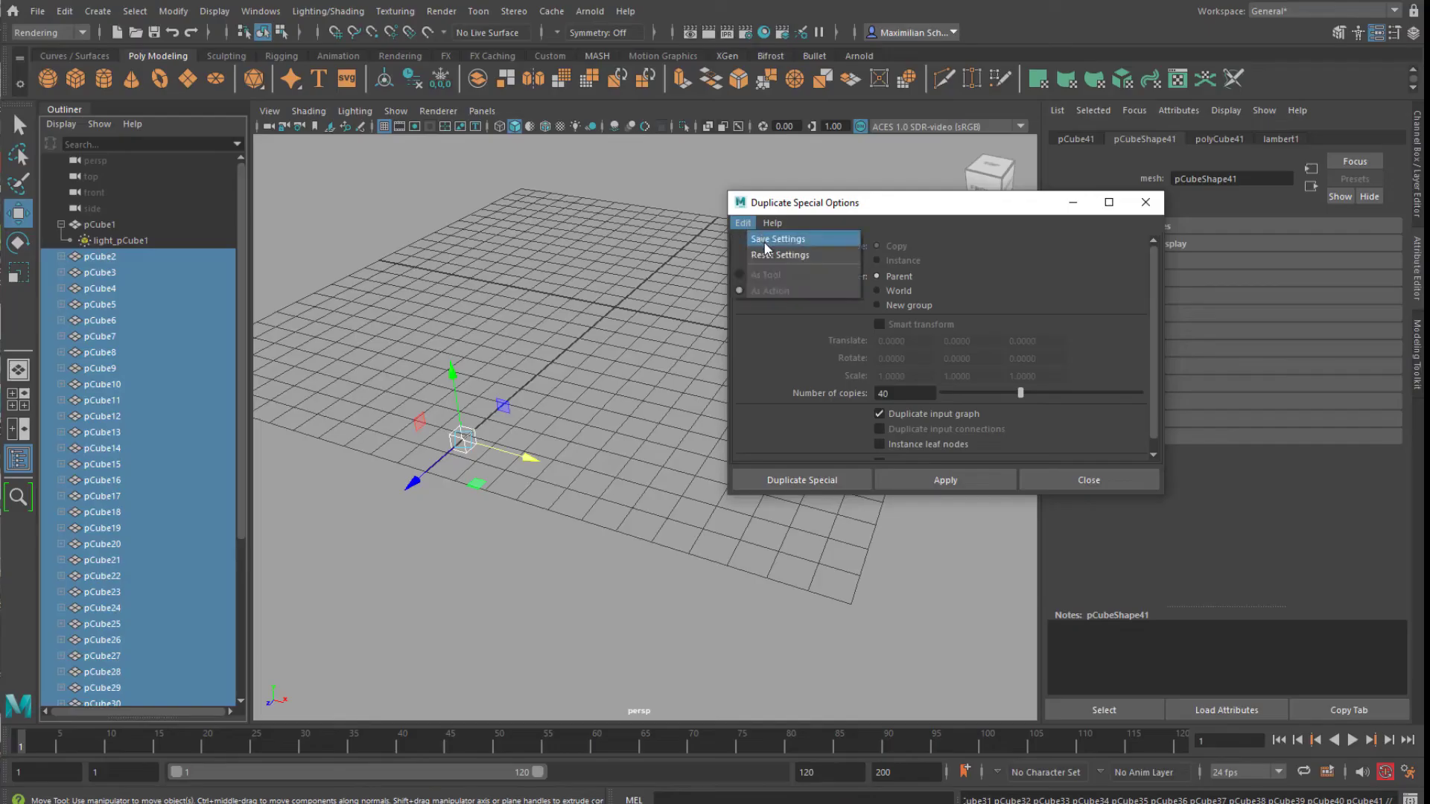
left_click(260, 189)
left_click(1145, 202)
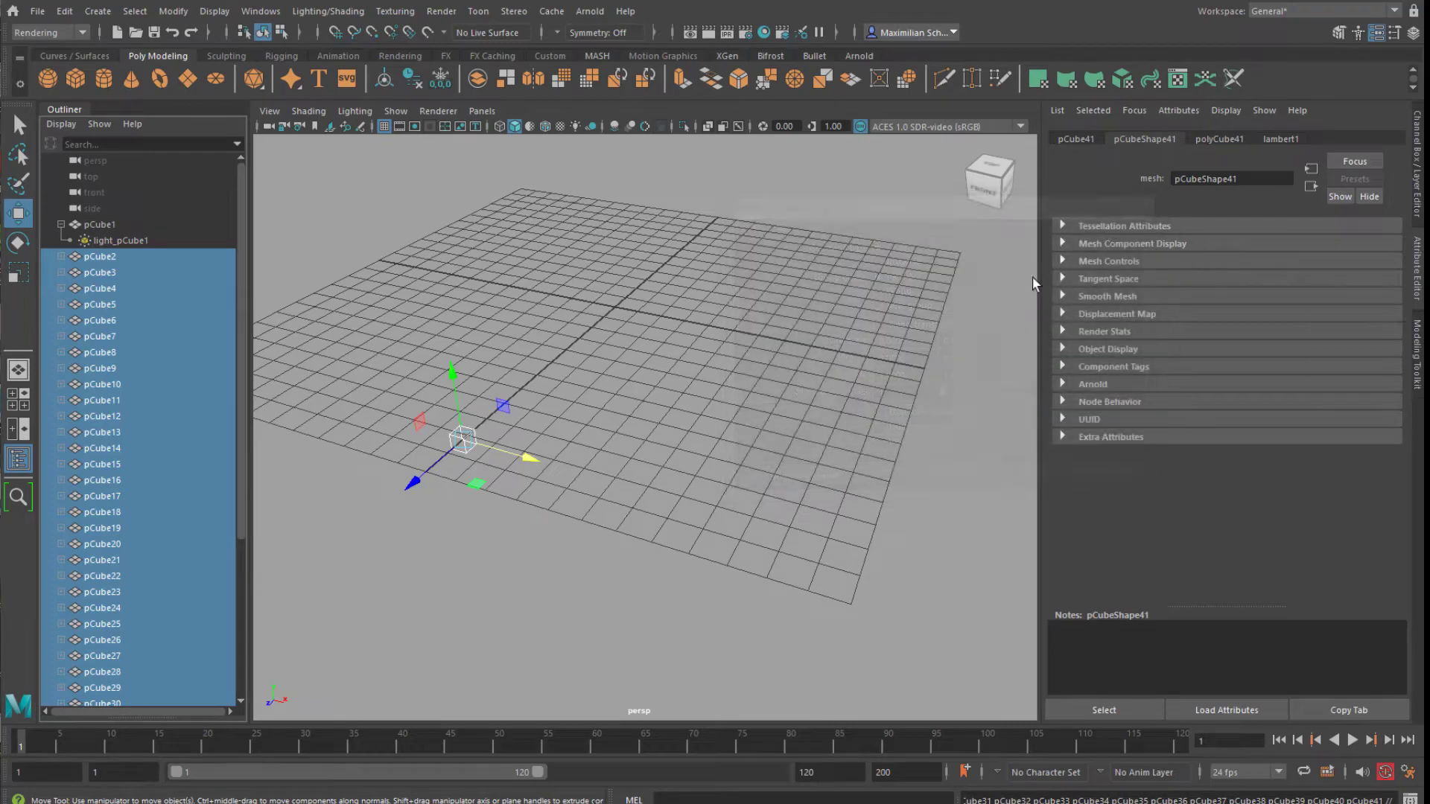
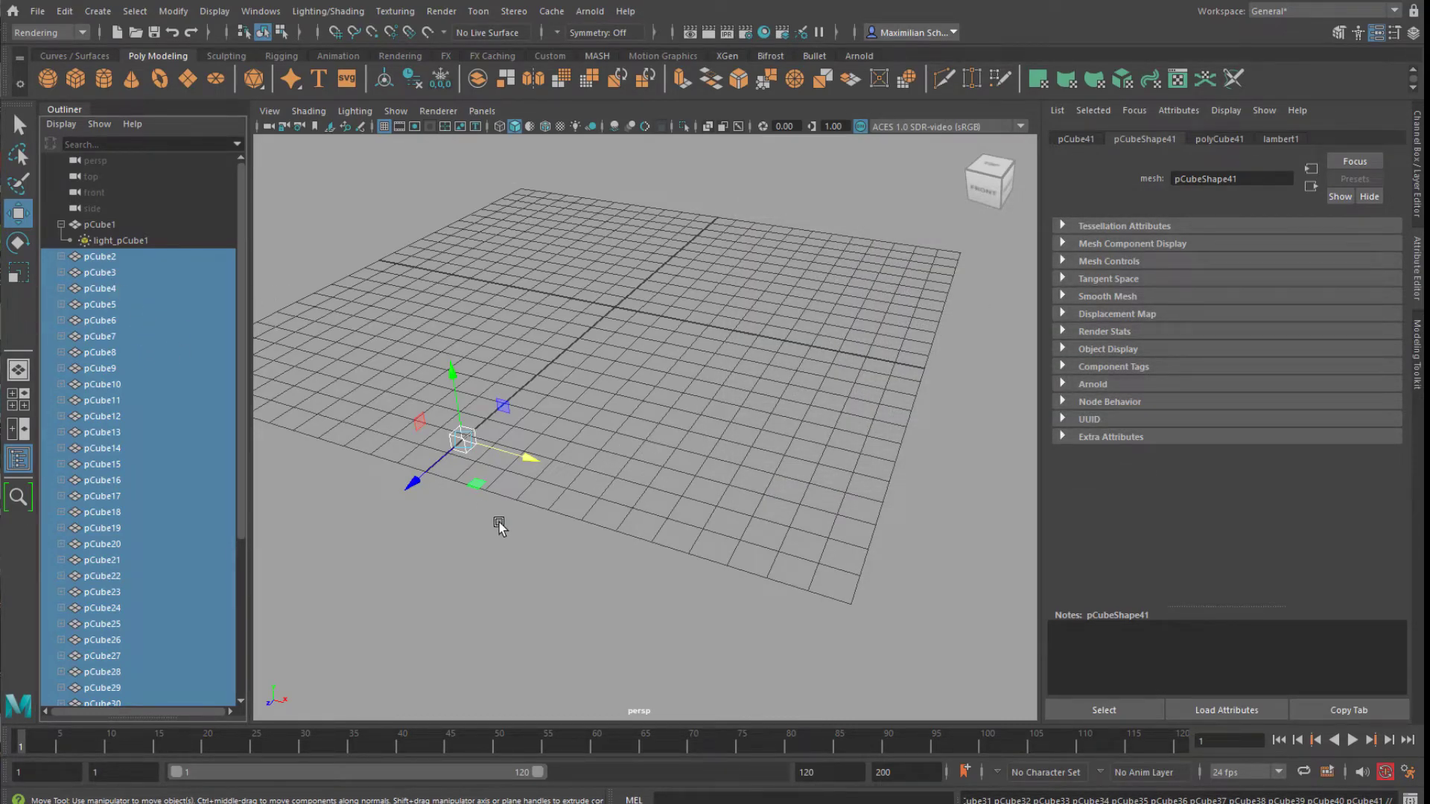
Step: Create a NURBS sphere at the grid centre and scale it up uniformly to span roughly half the grid's width
left_click_drag(241, 452, 266, 475)
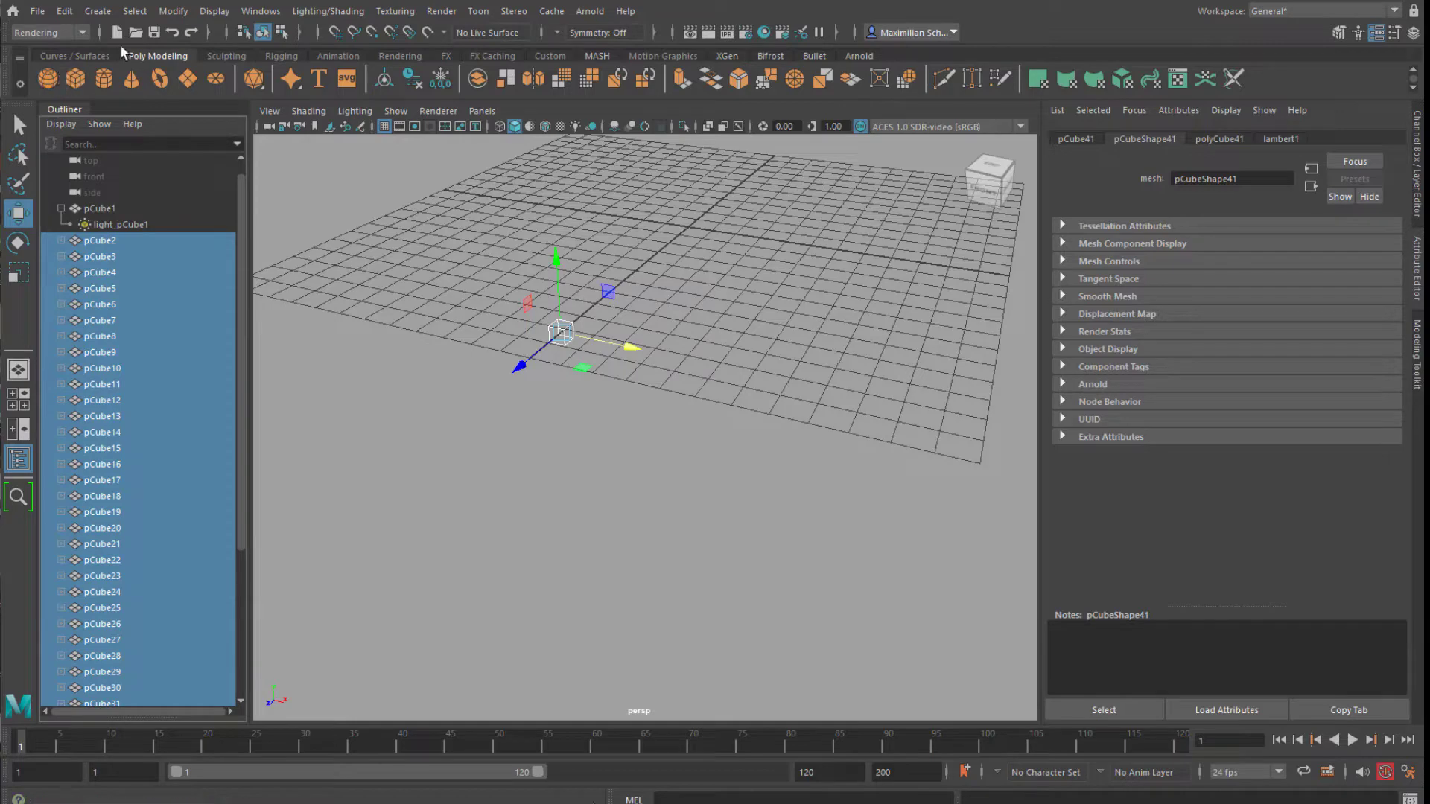
left_click(88, 55)
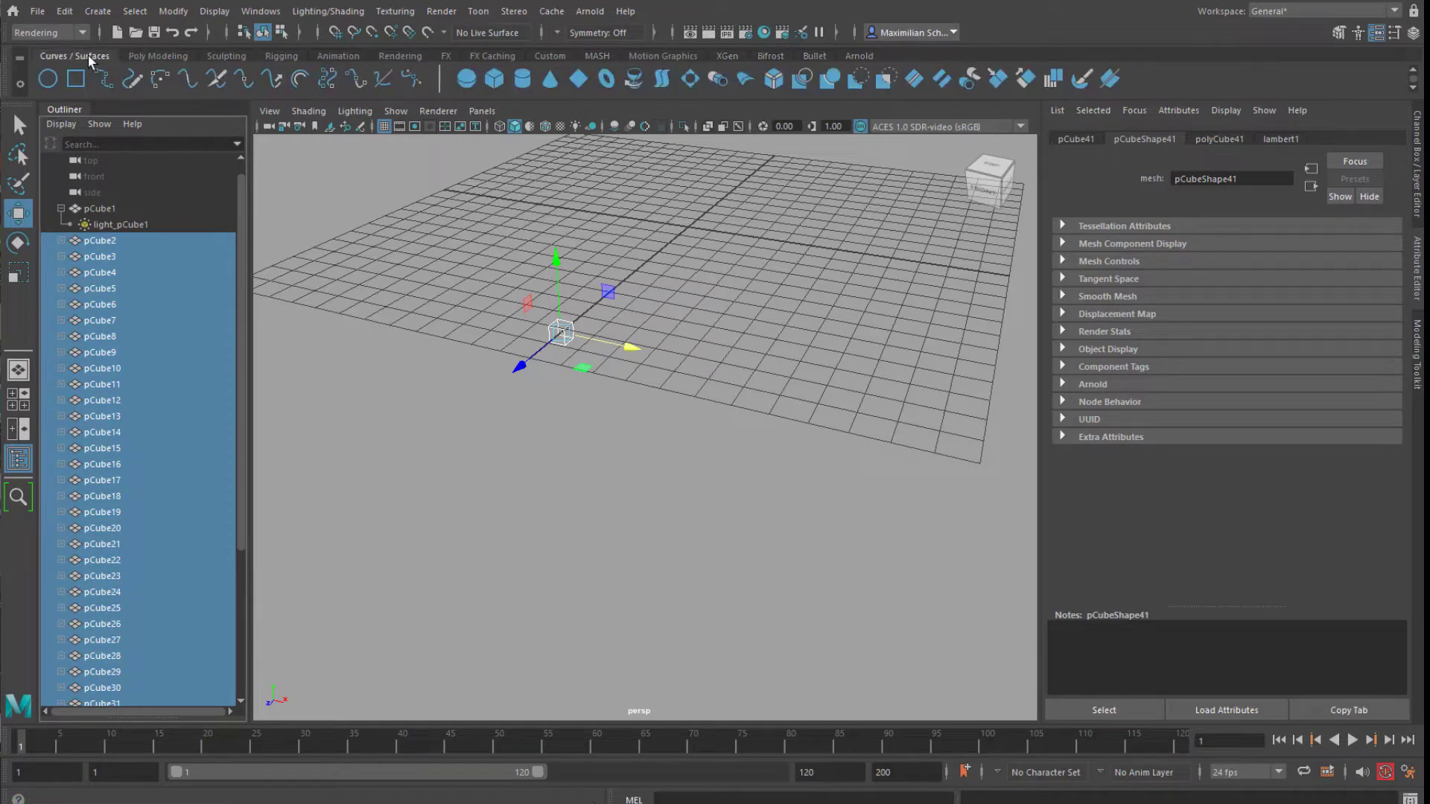
left_click(466, 79)
left_click_drag(612, 311, 609, 492, "alt")
right_click_drag(609, 491, 726, 506, "alt")
left_click_drag(726, 506, 798, 527, "alt")
right_click_drag(795, 529, 737, 560, "alt")
key("r")
middle_click_drag(680, 460, 1130, 391)
right_click_drag(815, 490, 642, 529, "alt")
Step: Try moving pCube1 freely in the view onto the sphere's surface
left_click(92, 240)
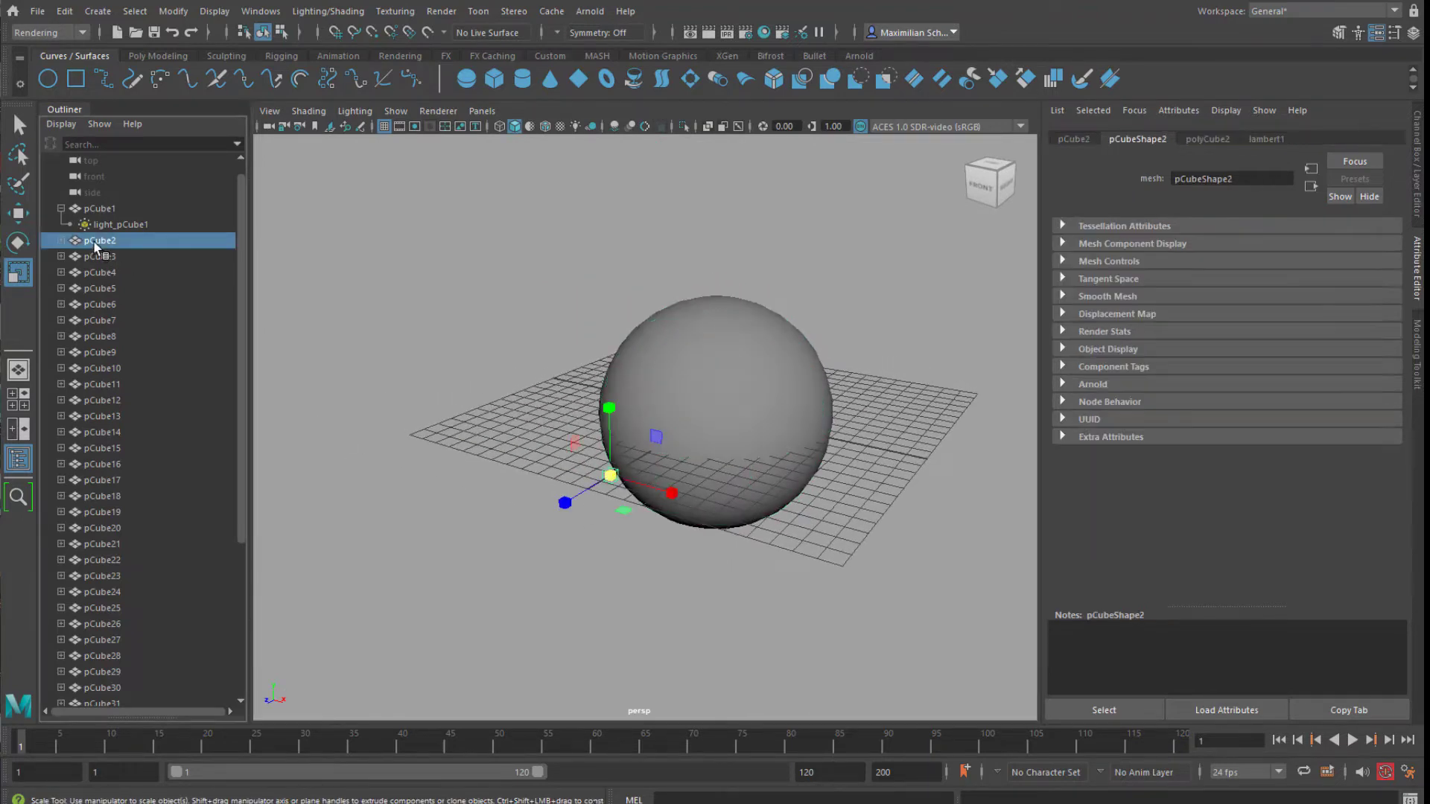
left_click_drag(536, 516, 499, 538, "alt")
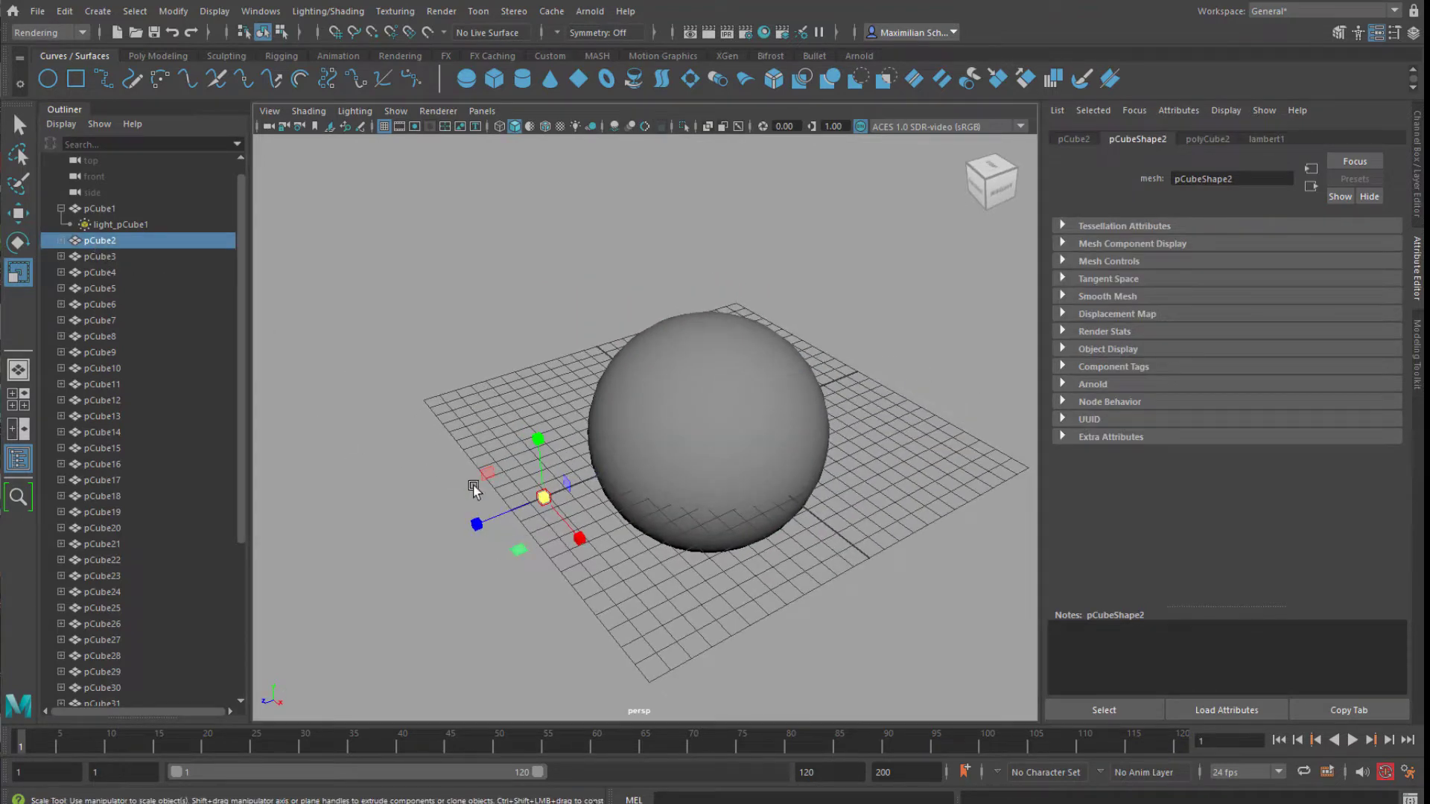
left_click(119, 209)
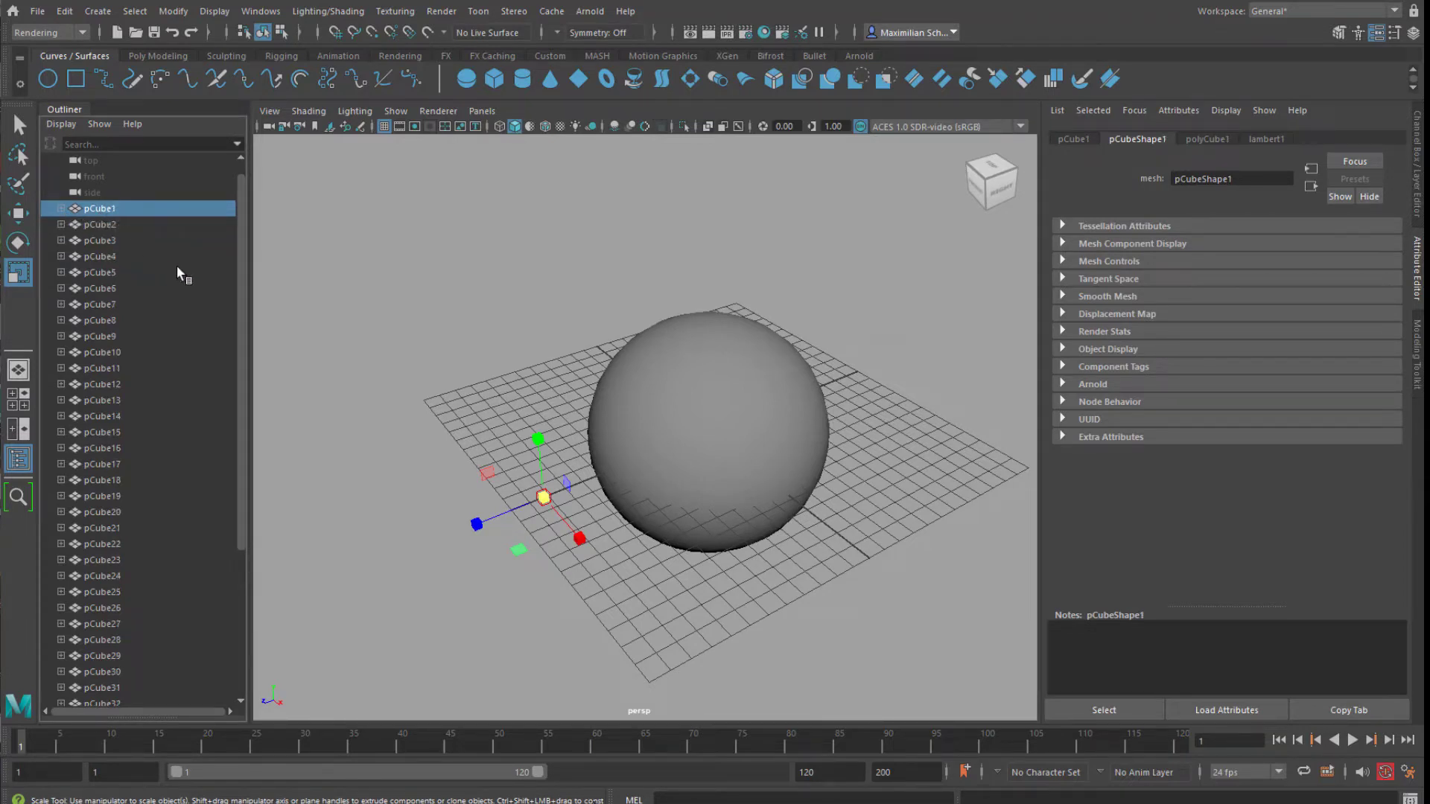
key("w")
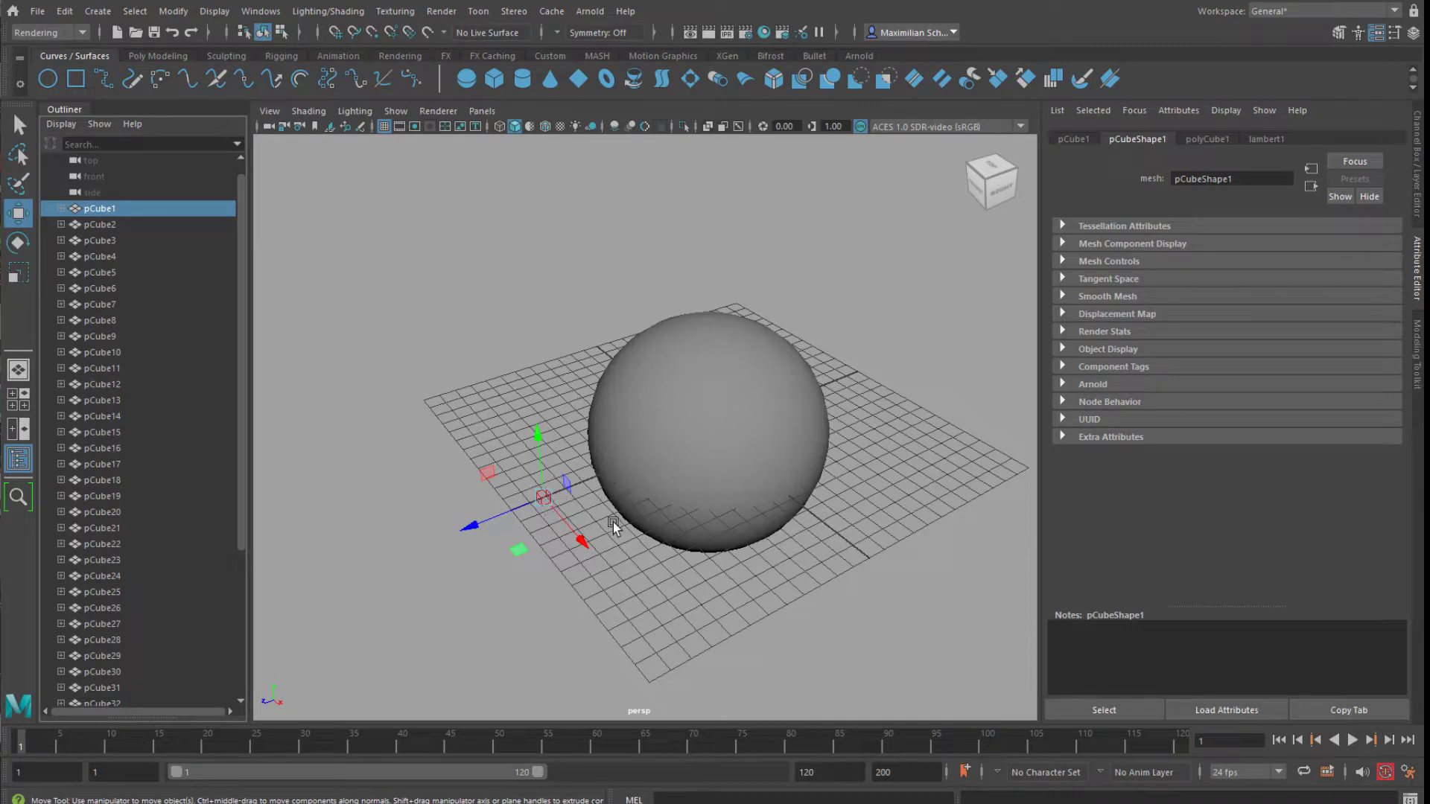
left_click_drag(607, 521, 639, 536, "alt")
left_click_drag(485, 479, 687, 552)
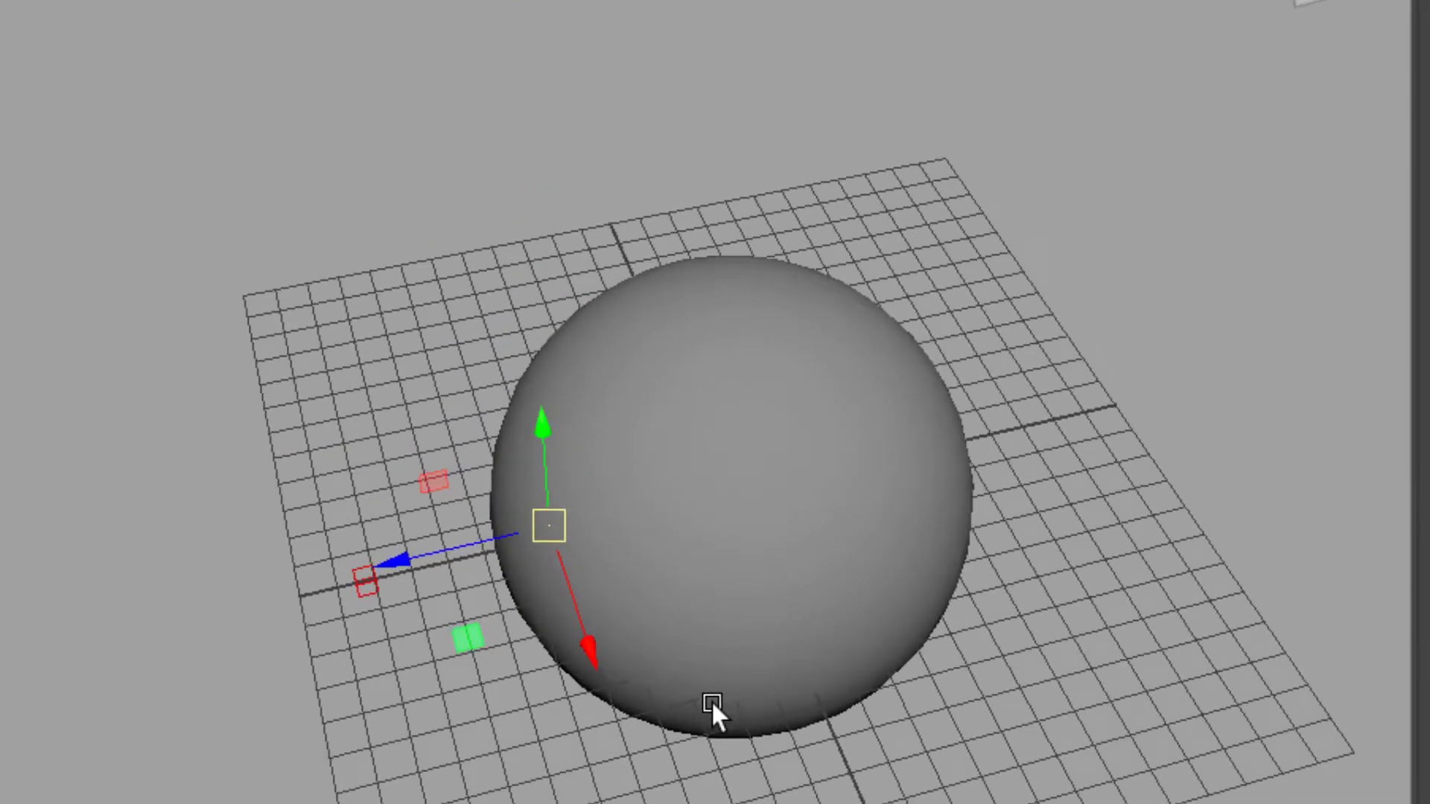
left_click_drag(712, 700, 728, 656, "alt")
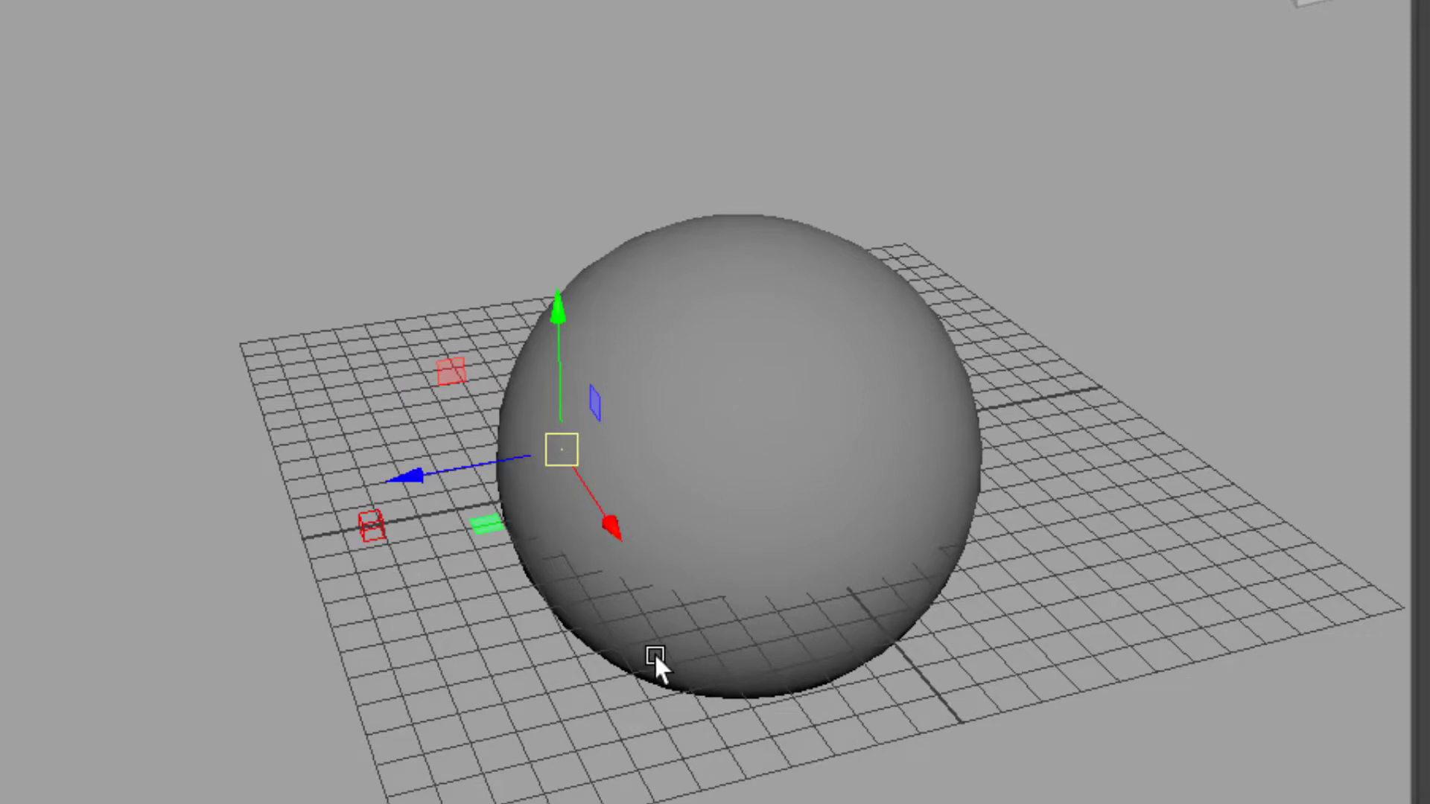
key("ctrl+z")
Step: Try placing pCube1 on the sphere by dragging it freely and with point snapping
left_click_drag(669, 630, 712, 633, "alt")
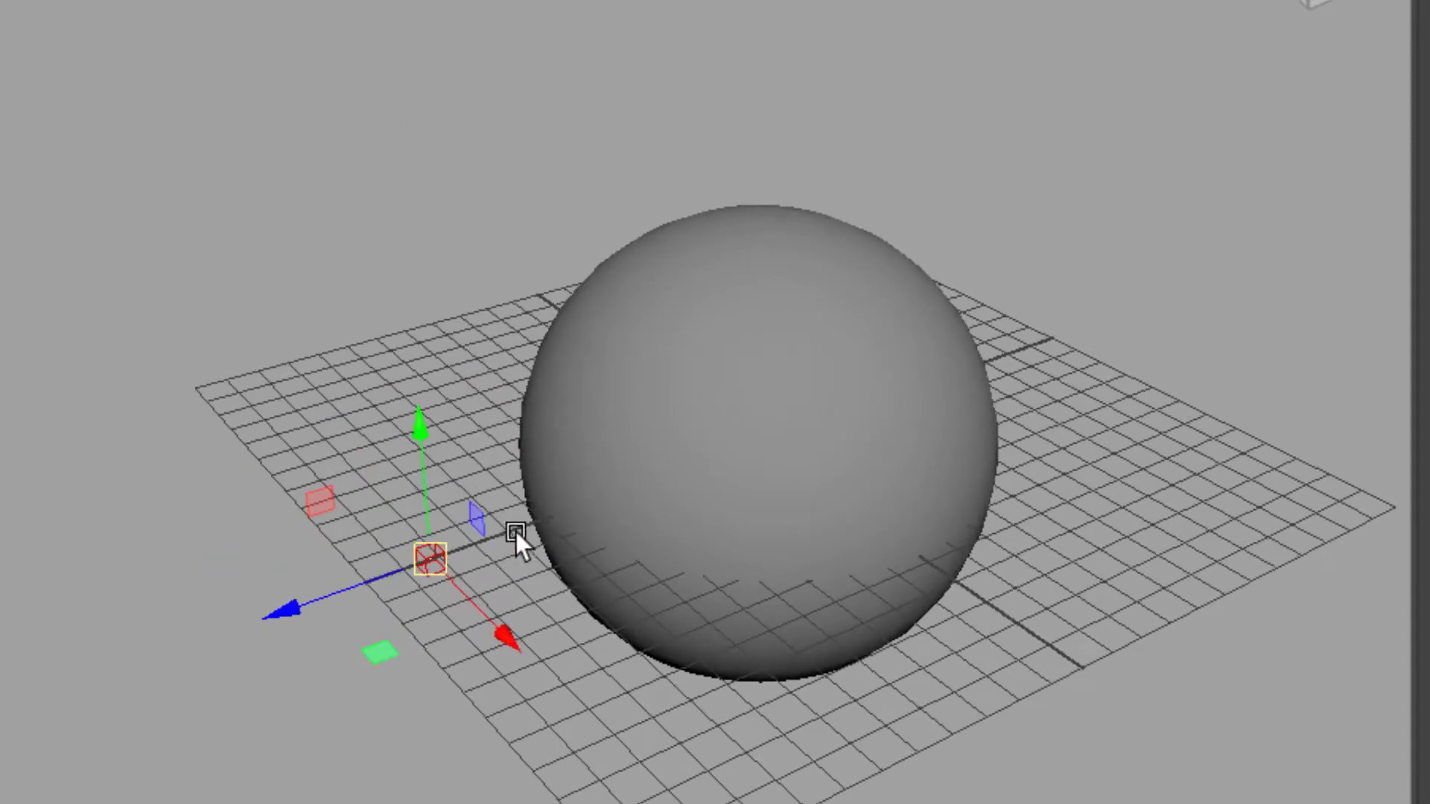
left_click_drag(422, 552, 708, 516)
left_click_drag(1002, 664, 886, 659, "alt")
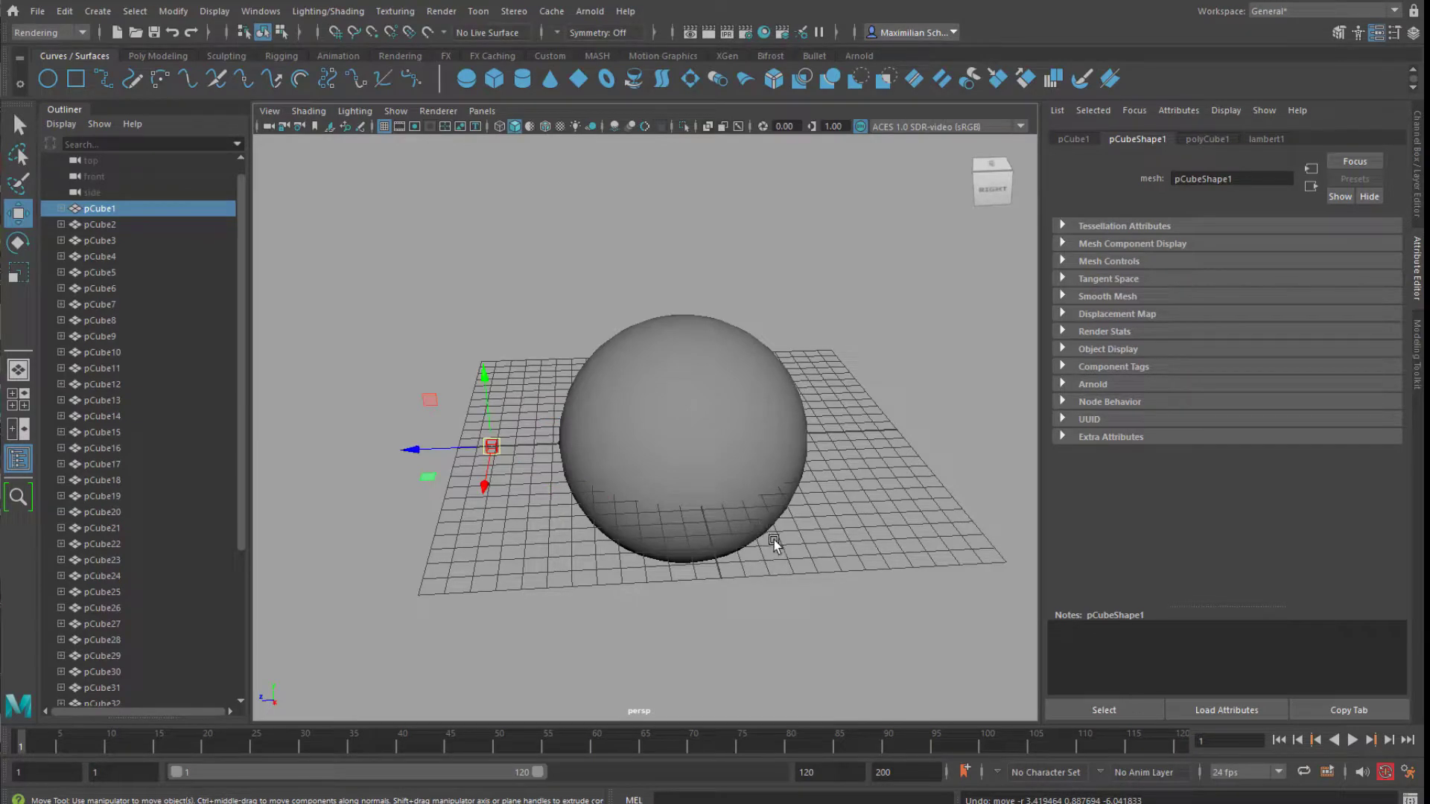
key("v")
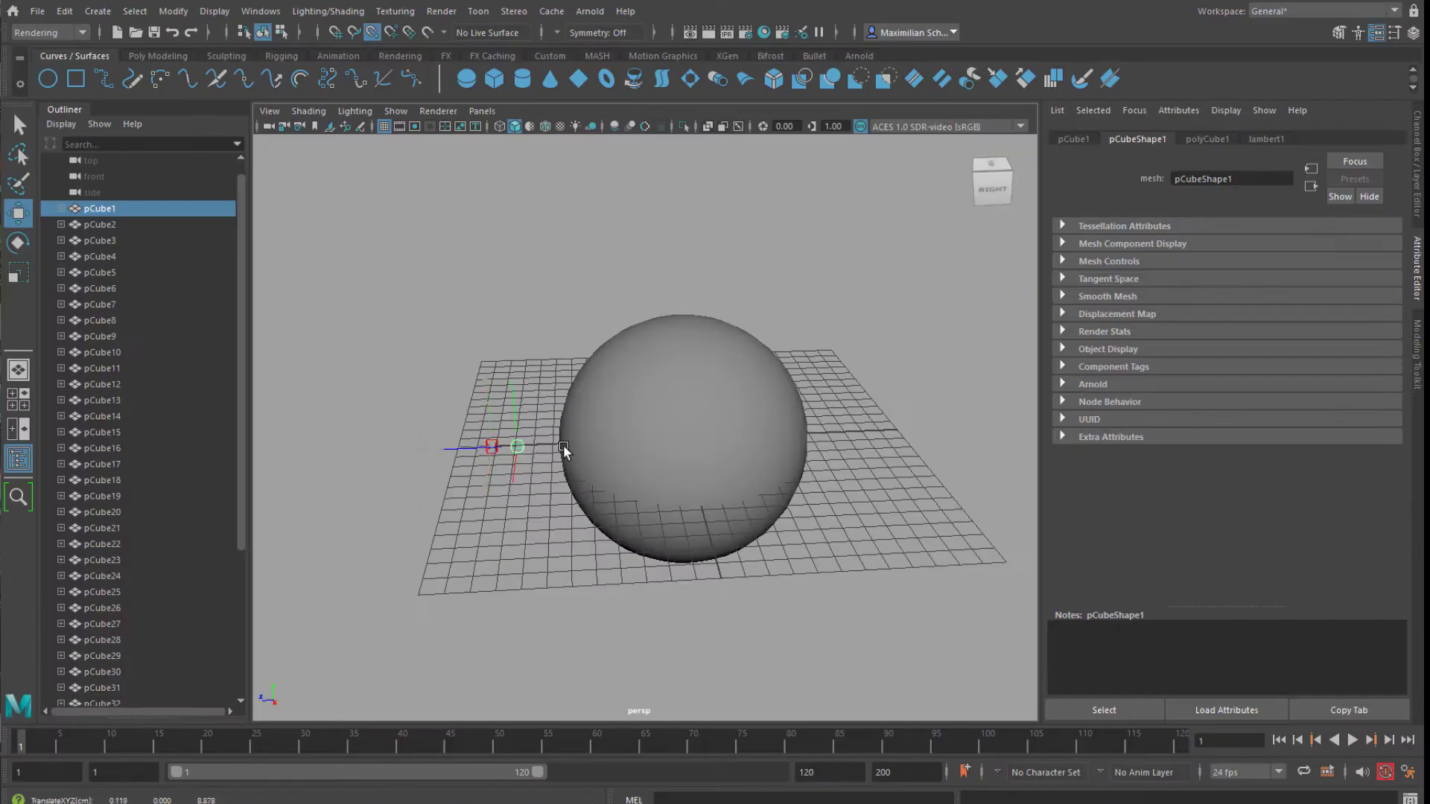
left_click_drag(568, 447, 748, 592)
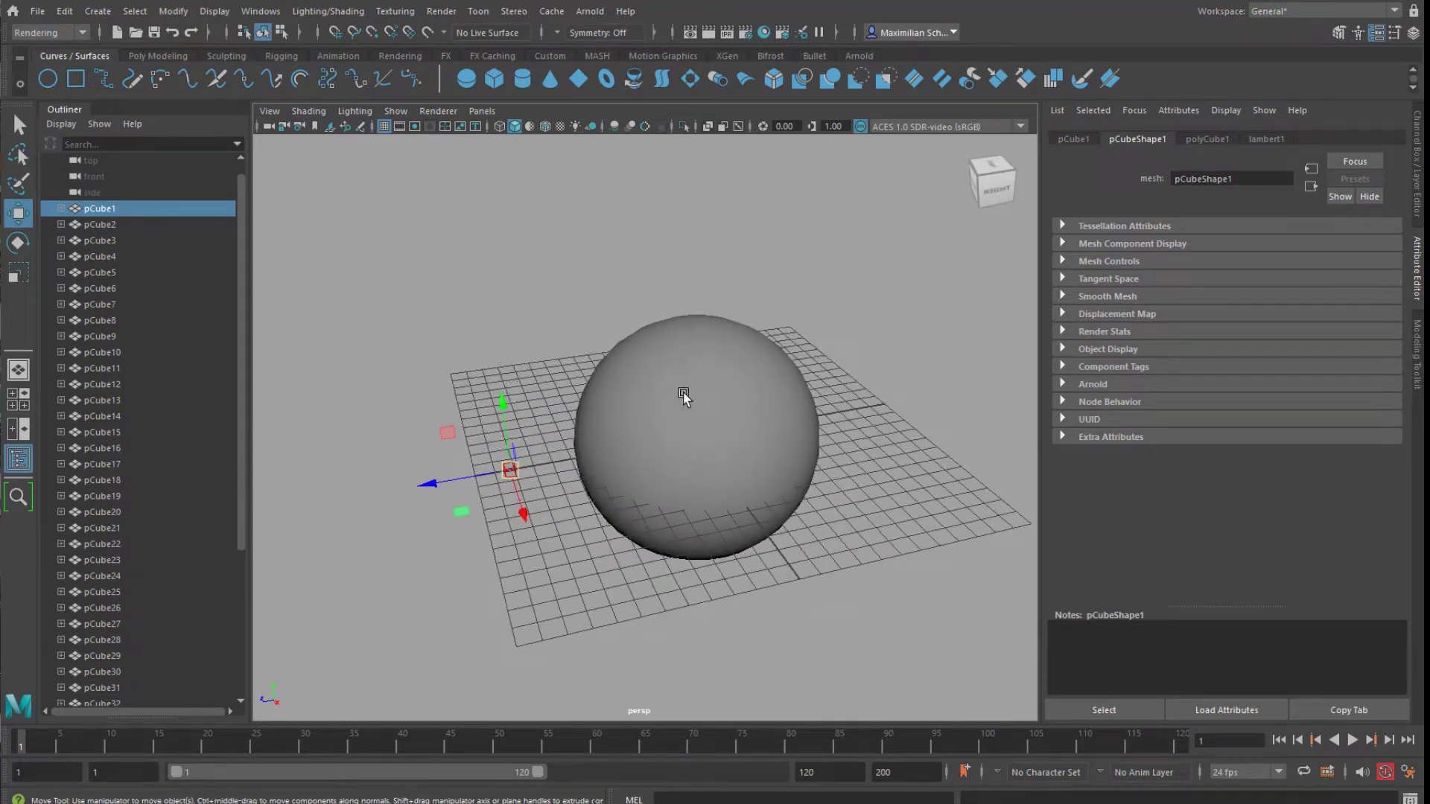
Step: Make the NURBS sphere a live surface and move pCube1 onto it
left_click(718, 415)
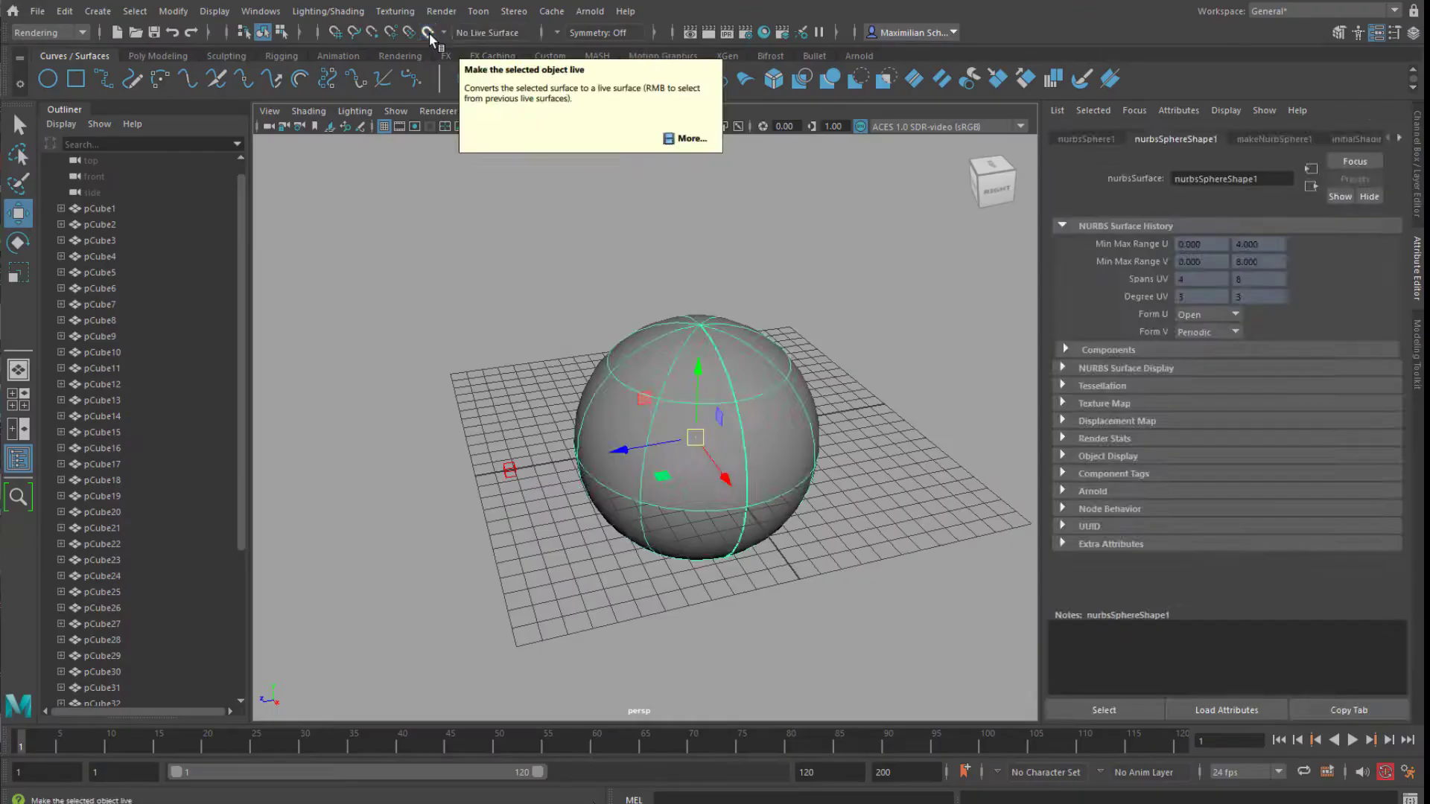
left_click(94, 96)
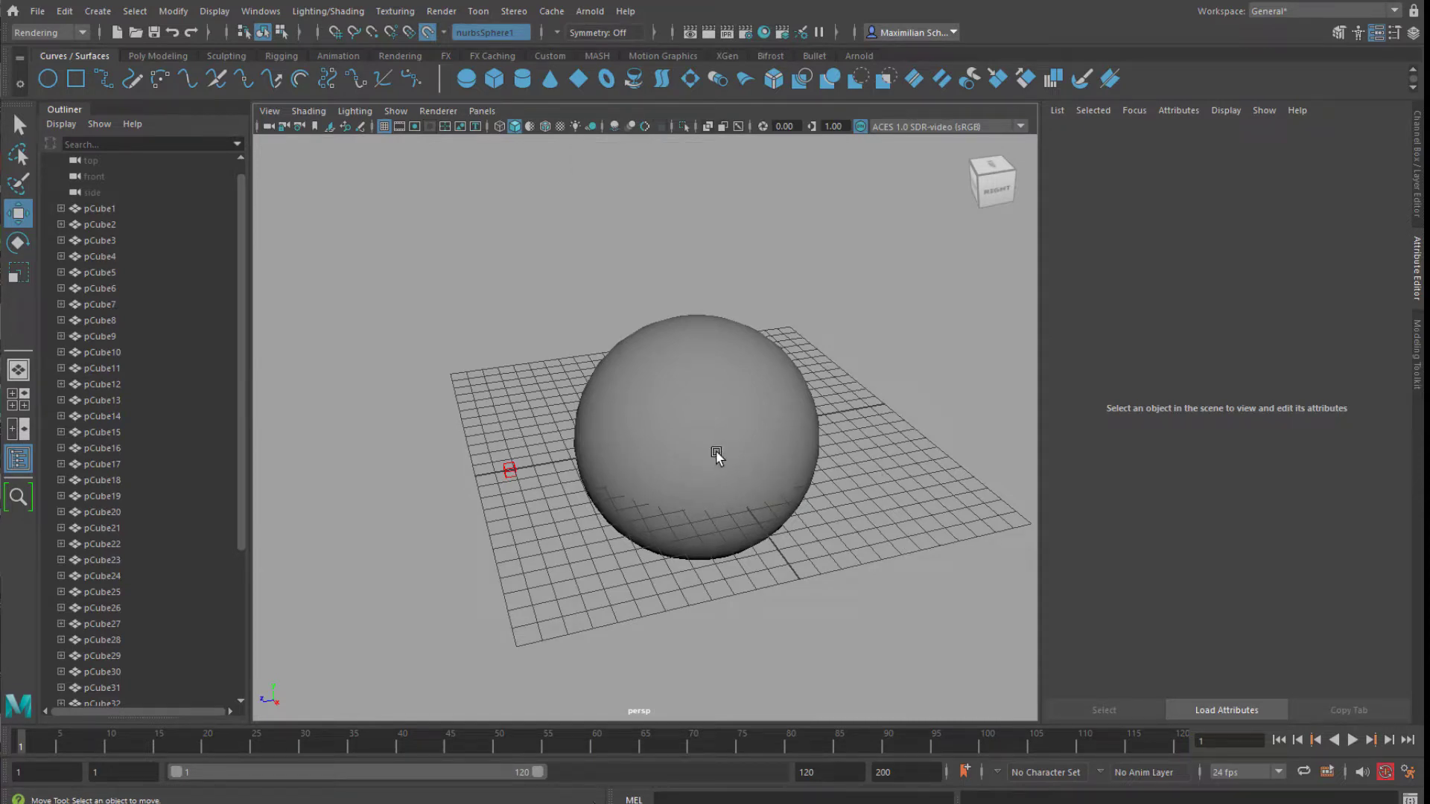
left_click(99, 208)
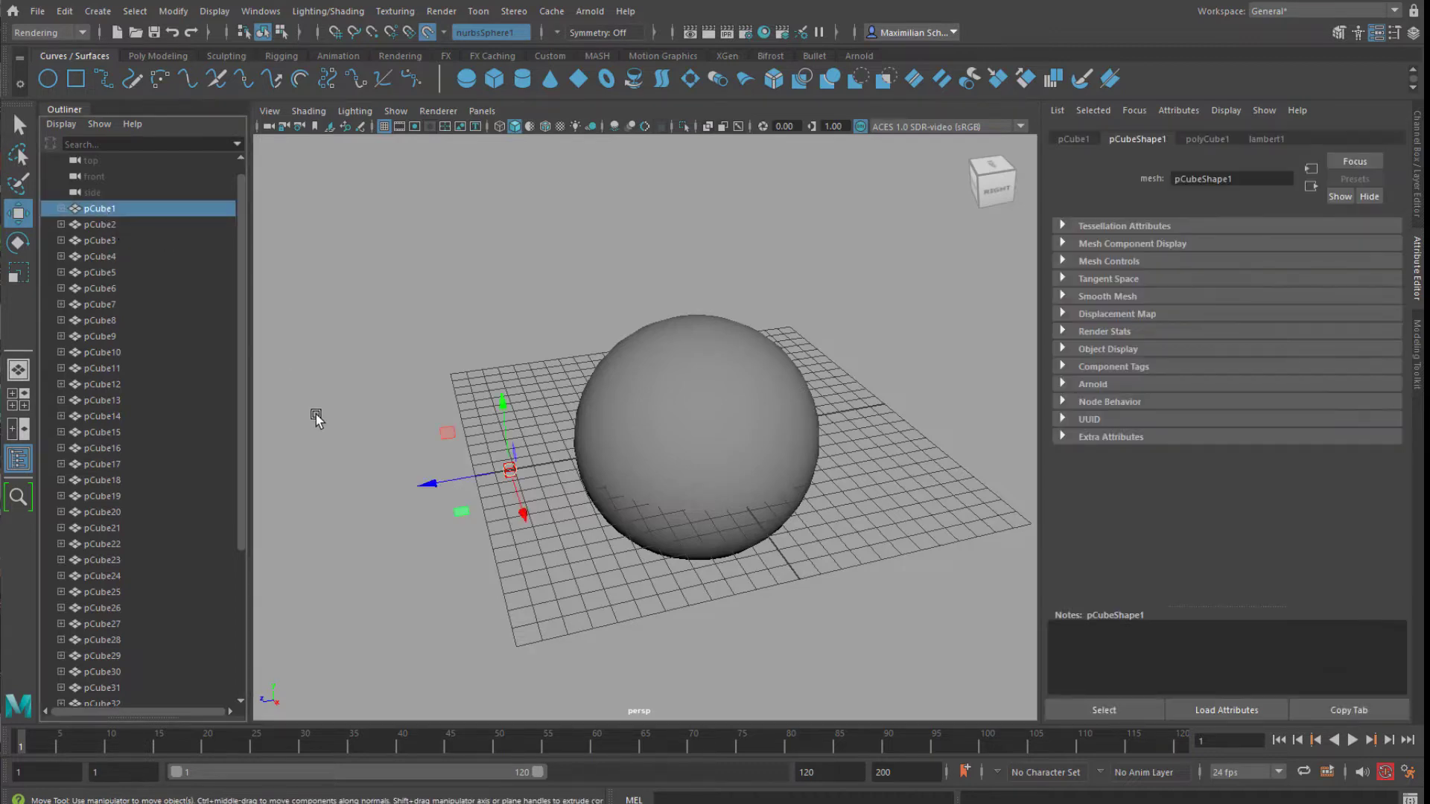
left_click_drag(511, 470, 610, 454)
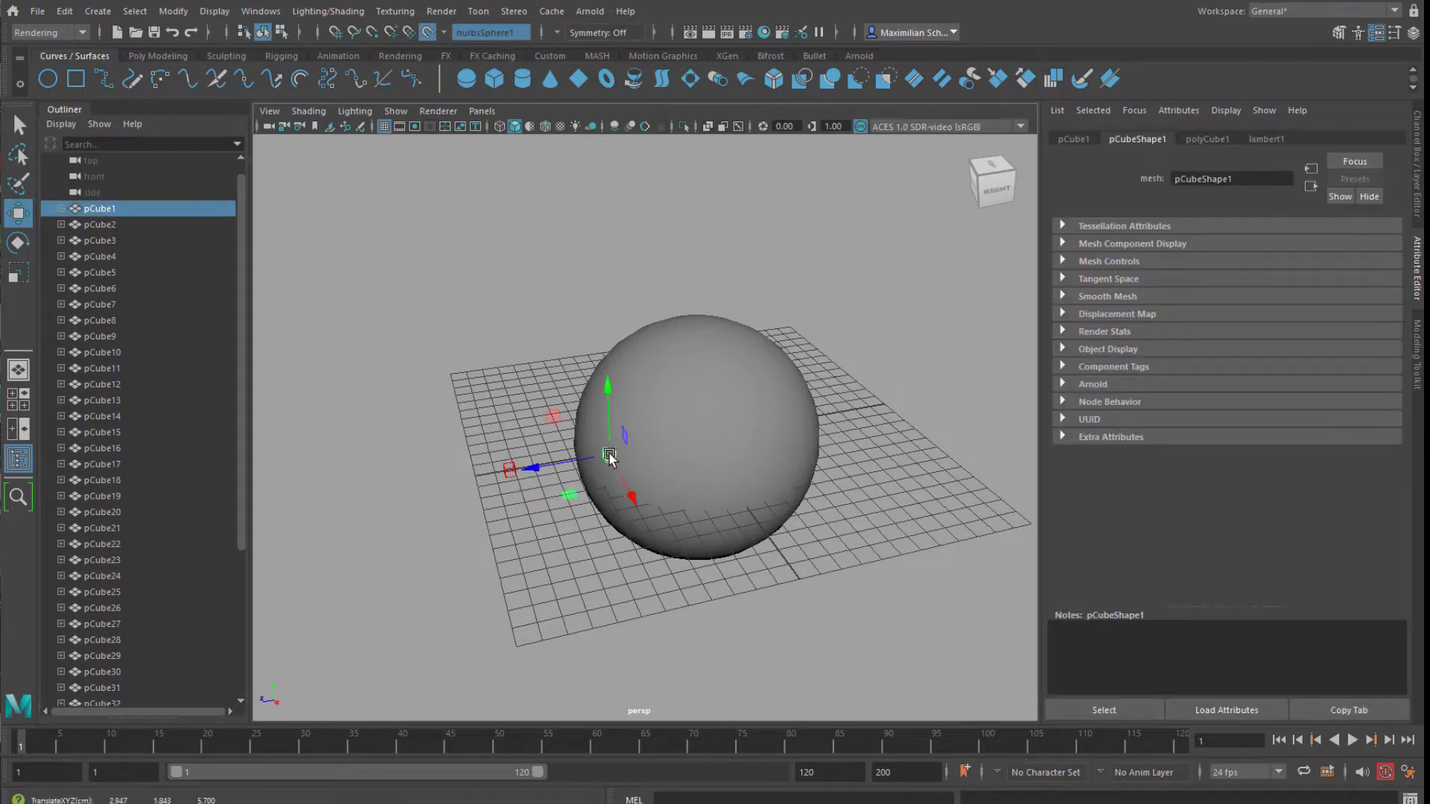
mouse_move(632, 527)
left_mouse_down("alt")
mouse_move(785, 517)
mouse_move(836, 552)
mouse_move(826, 524)
mouse_move(711, 499)
mouse_move(638, 543)
mouse_move(655, 532)
left_mouse_up("alt")
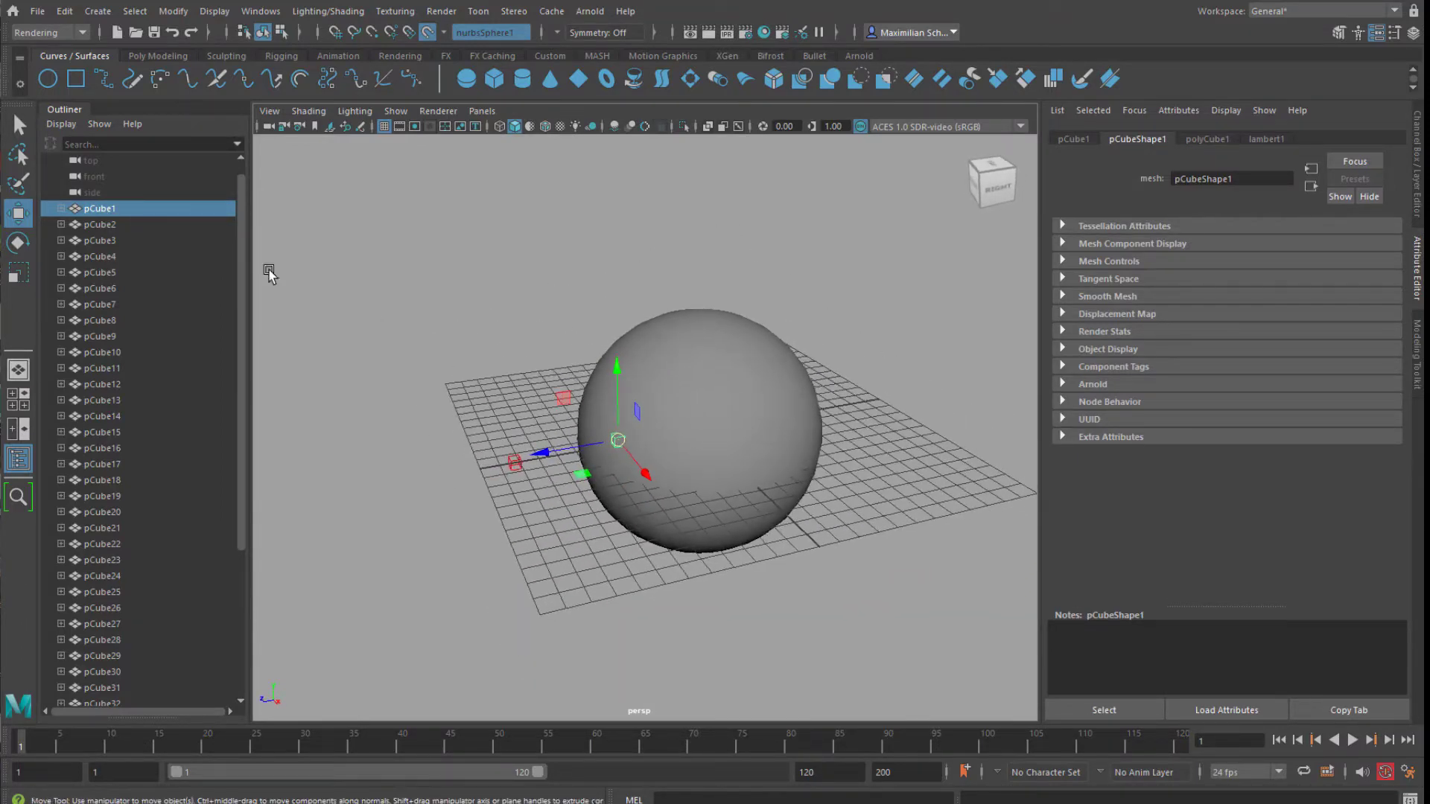
Step: Place pCube2, pCube3 and pCube4 at separate spots on the live sphere's surface, spaced away from pCube1
left_click(117, 226)
left_click_drag(517, 463, 646, 566)
left_click(119, 242)
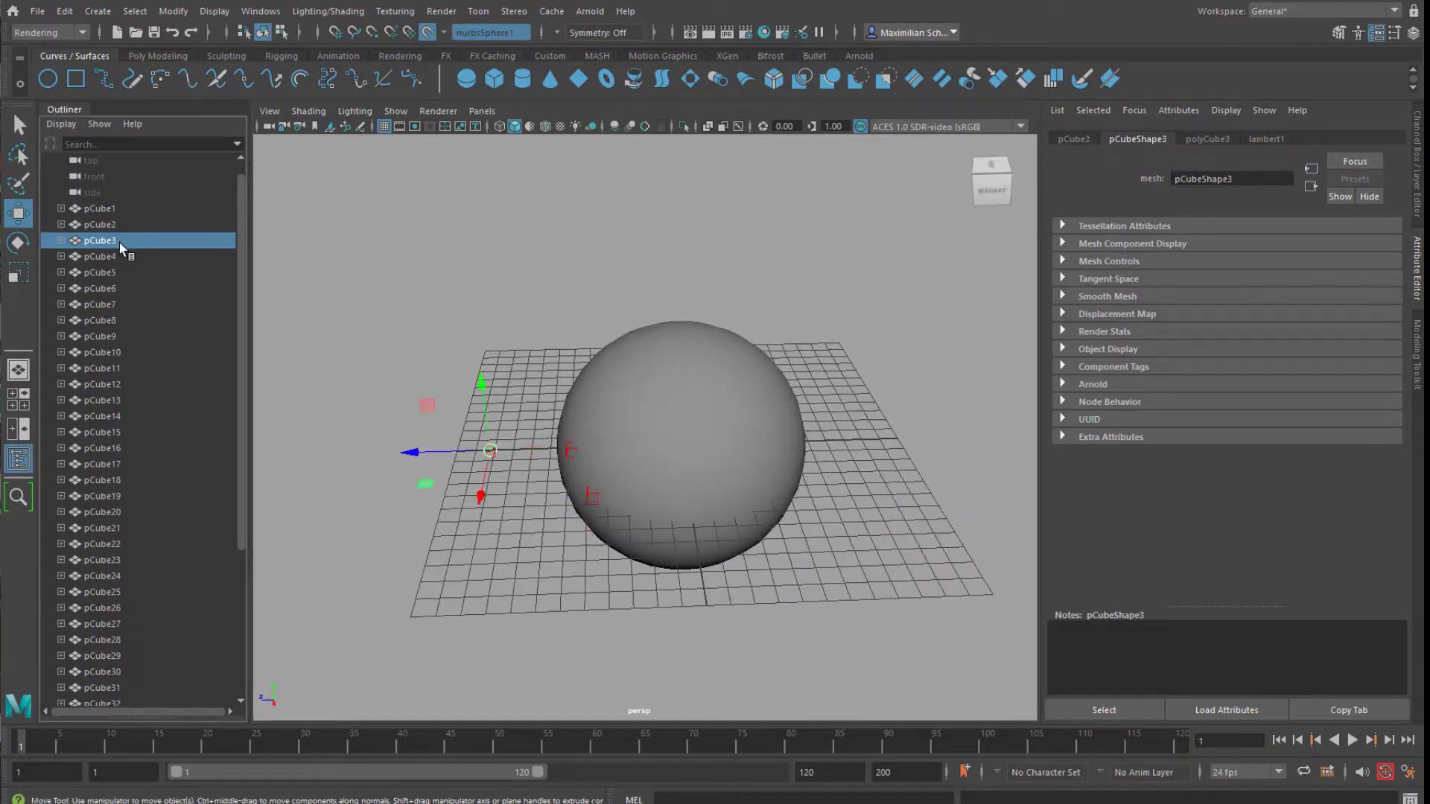
left_click_drag(486, 450, 577, 406)
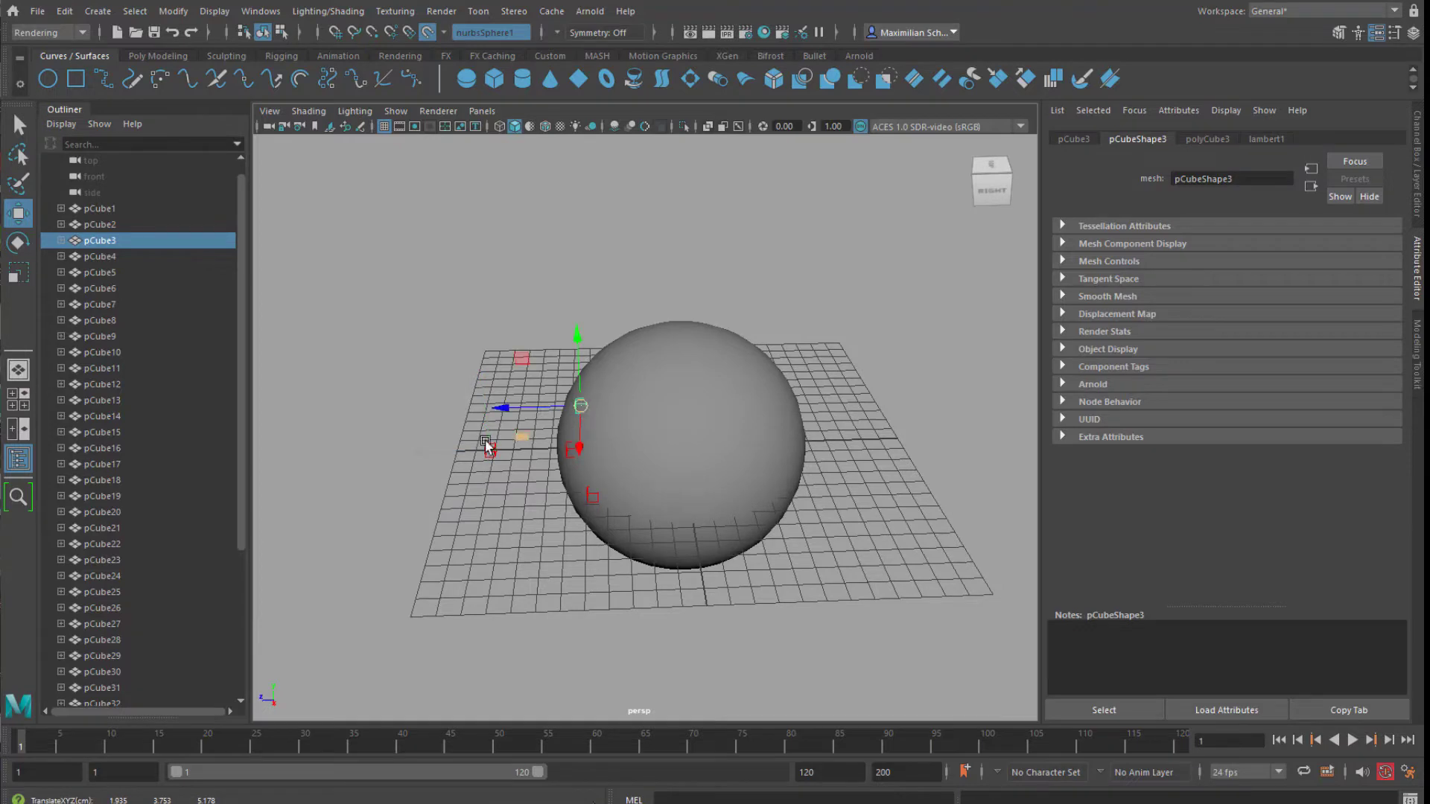
left_click(122, 256)
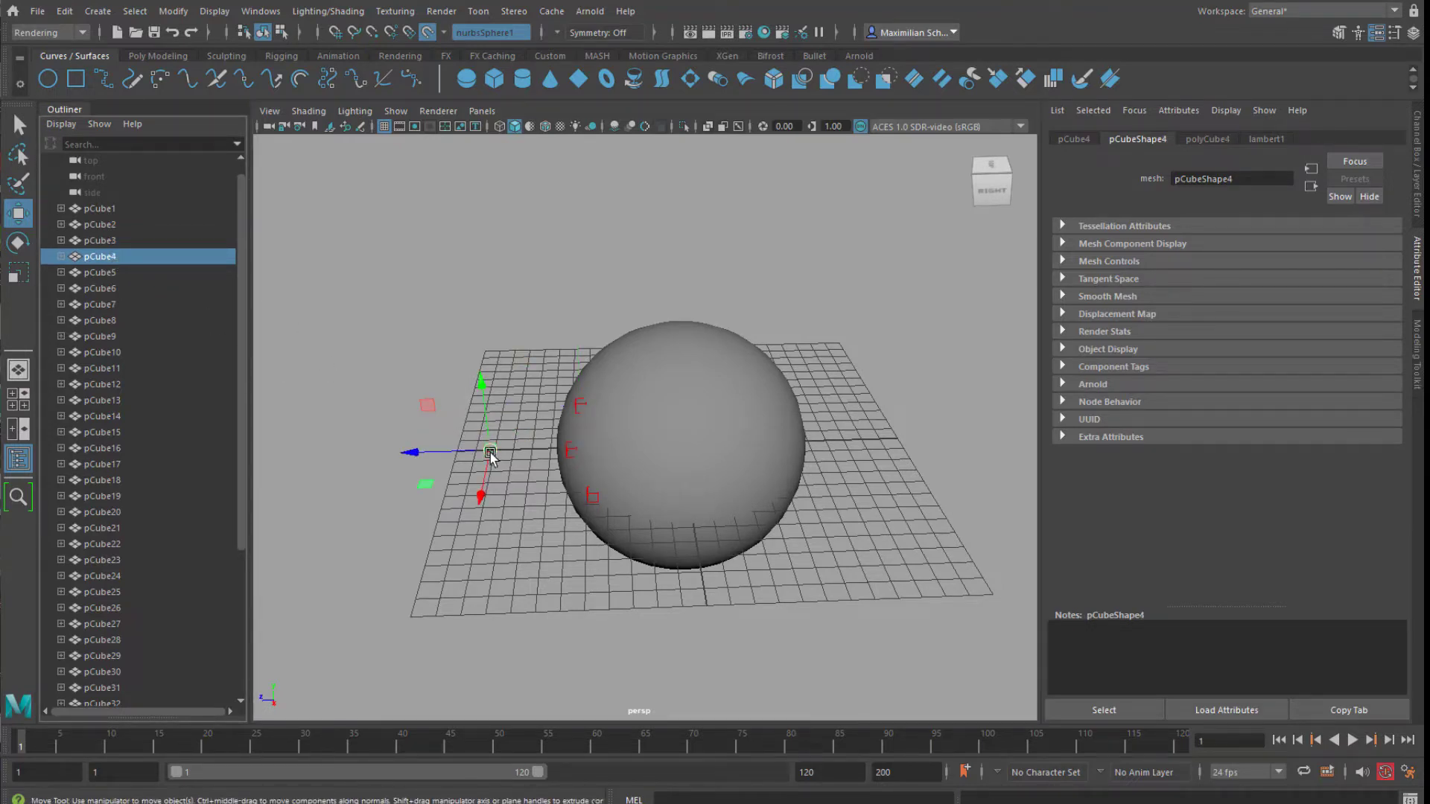
left_click_drag(485, 450, 757, 465)
Step: Place pCube5 through pCube8 at separate spots on the upper half of the live sphere
left_click(105, 272)
left_click_drag(649, 422, 735, 384)
left_click(104, 289)
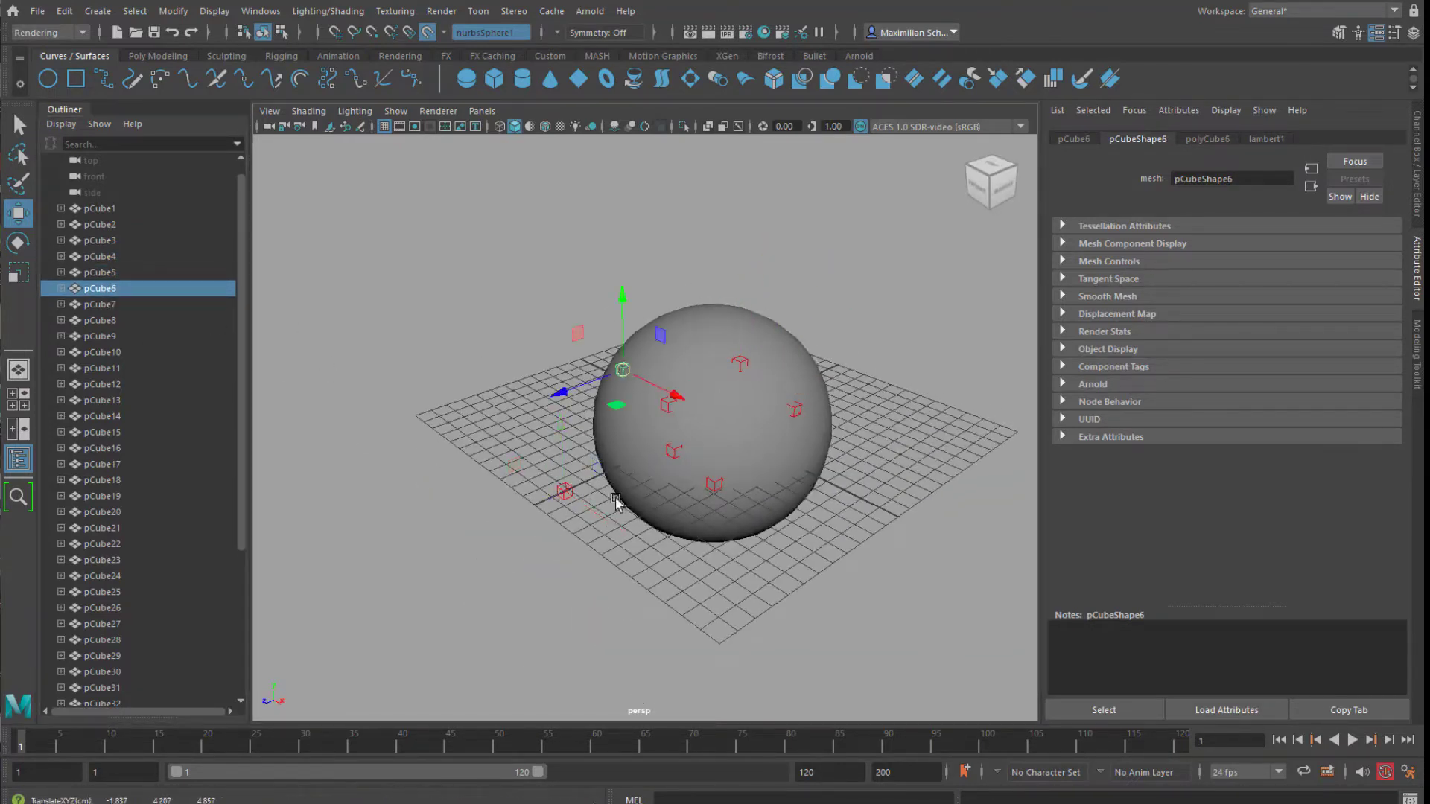
left_click_drag(615, 503, 745, 447, "alt")
left_click_drag(695, 504, 745, 417, "alt")
Step: Spread pCube9, pCube10 and pCube11 over a still empty side of the live sphere
left_click(764, 367)
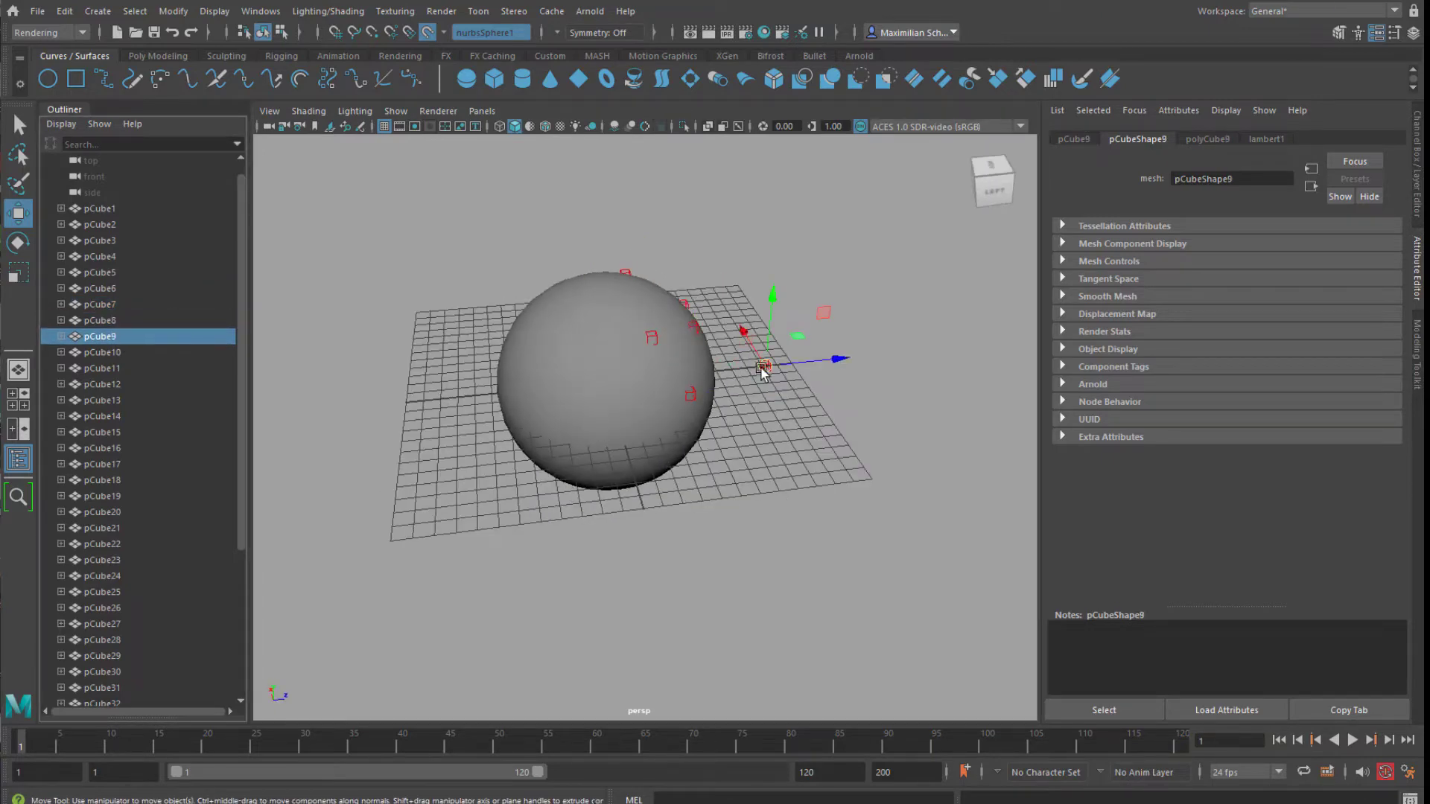
left_click_drag(763, 367, 637, 428)
left_click(102, 352)
left_click_drag(763, 367, 557, 422)
left_click(102, 368)
left_click_drag(764, 368, 566, 357)
Step: Place pCube12 through pCube15 in the remaining gaps on the live sphere's upper half
left_click(102, 384)
left_click(102, 400)
left_click(102, 416)
left_click_drag(521, 447, 564, 415, "alt")
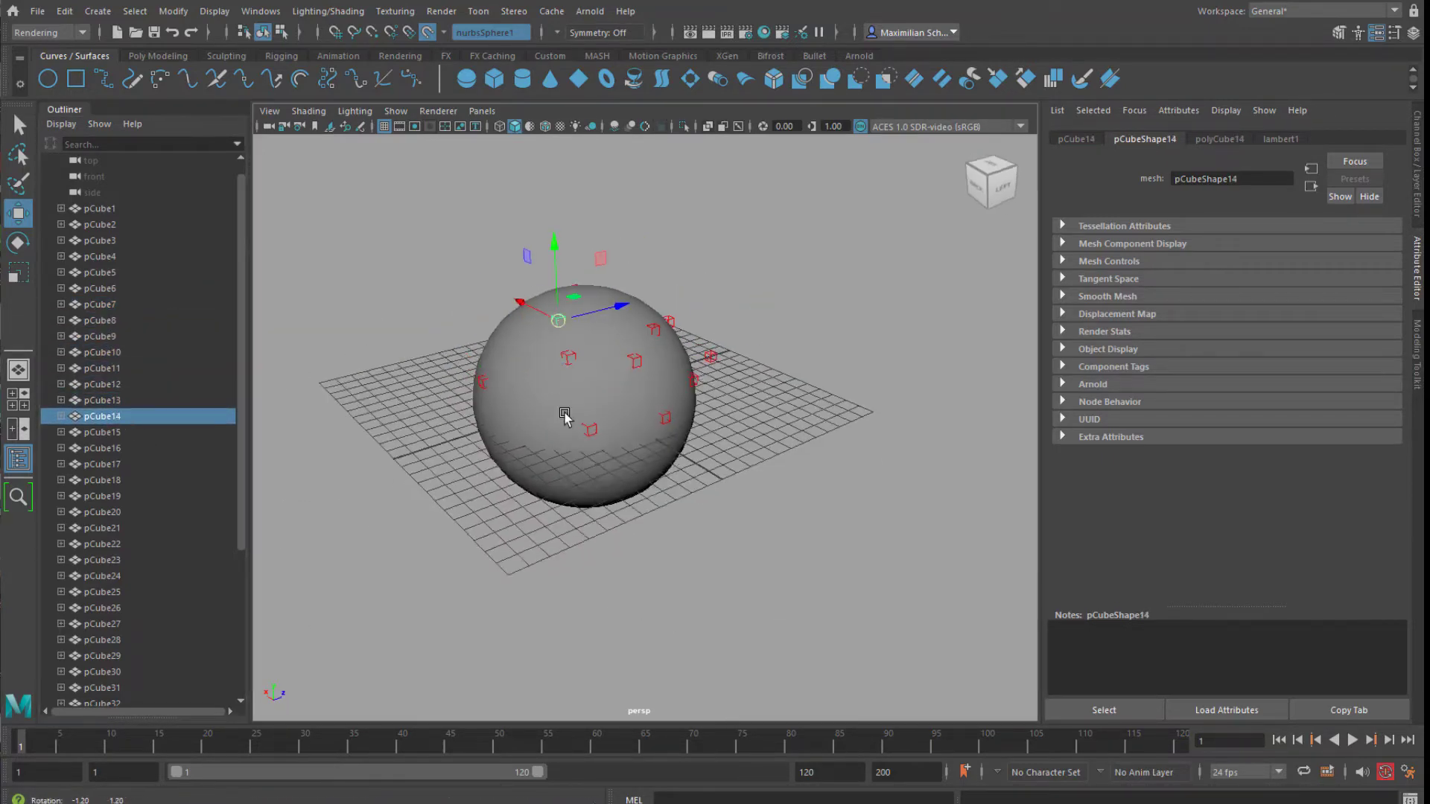
left_click(102, 432)
left_click_drag(569, 358, 759, 479, "alt")
Step: Place pCube16, pCube17 and pCube18 around the back of the live sphere
left_click(102, 447)
left_click_drag(427, 447, 566, 480)
left_click(123, 469)
left_click(119, 479)
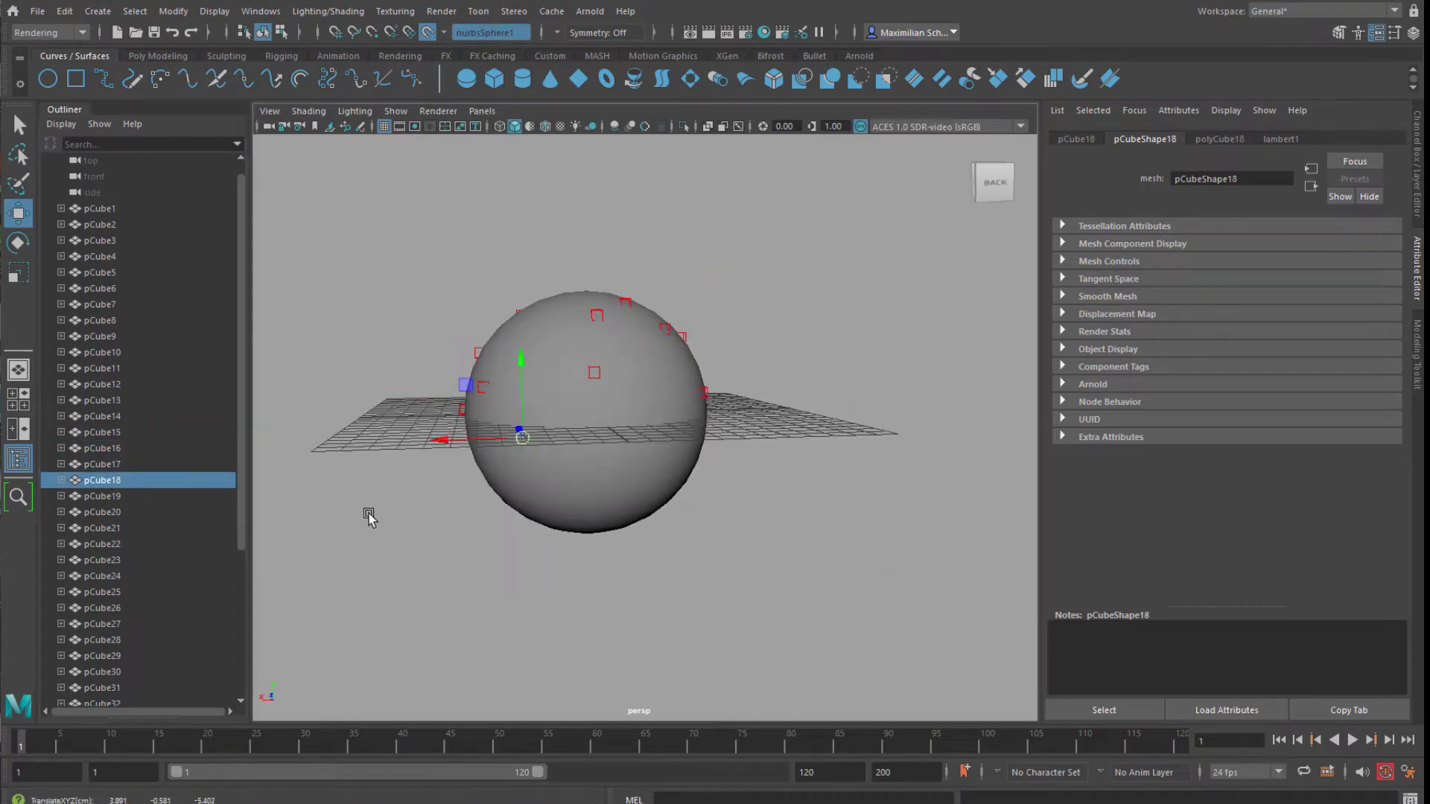
left_click_drag(370, 519, 209, 502, "alt")
Step: Place pCube19, pCube20 and pCube21 next to each other on the back of the sphere, below the grid
left_click(137, 495)
left_click_drag(597, 437, 640, 447)
left_click_drag(641, 446, 220, 529, "alt")
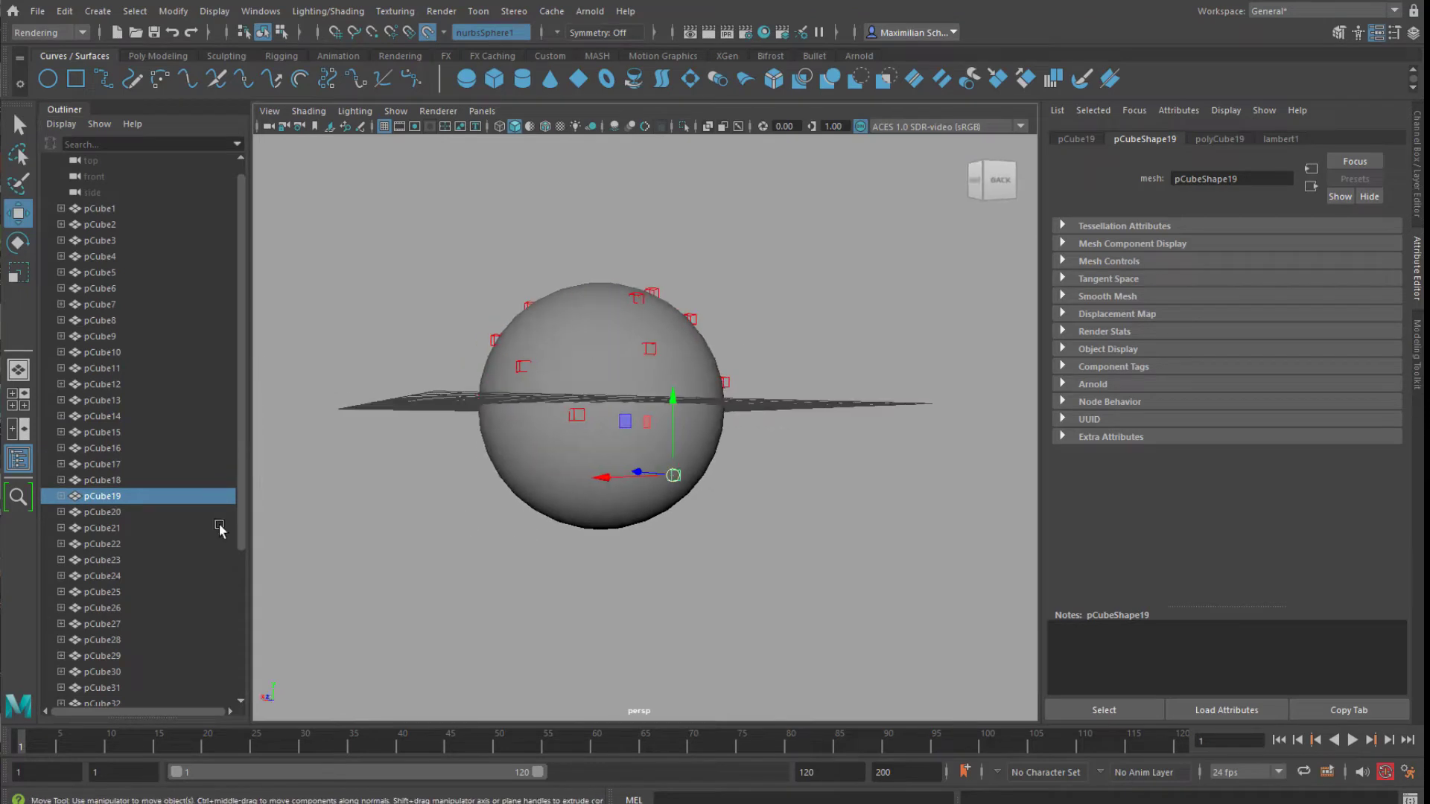
left_click(119, 512)
left_click_drag(600, 405, 586, 471)
left_click(123, 528)
left_click_drag(601, 406, 530, 467)
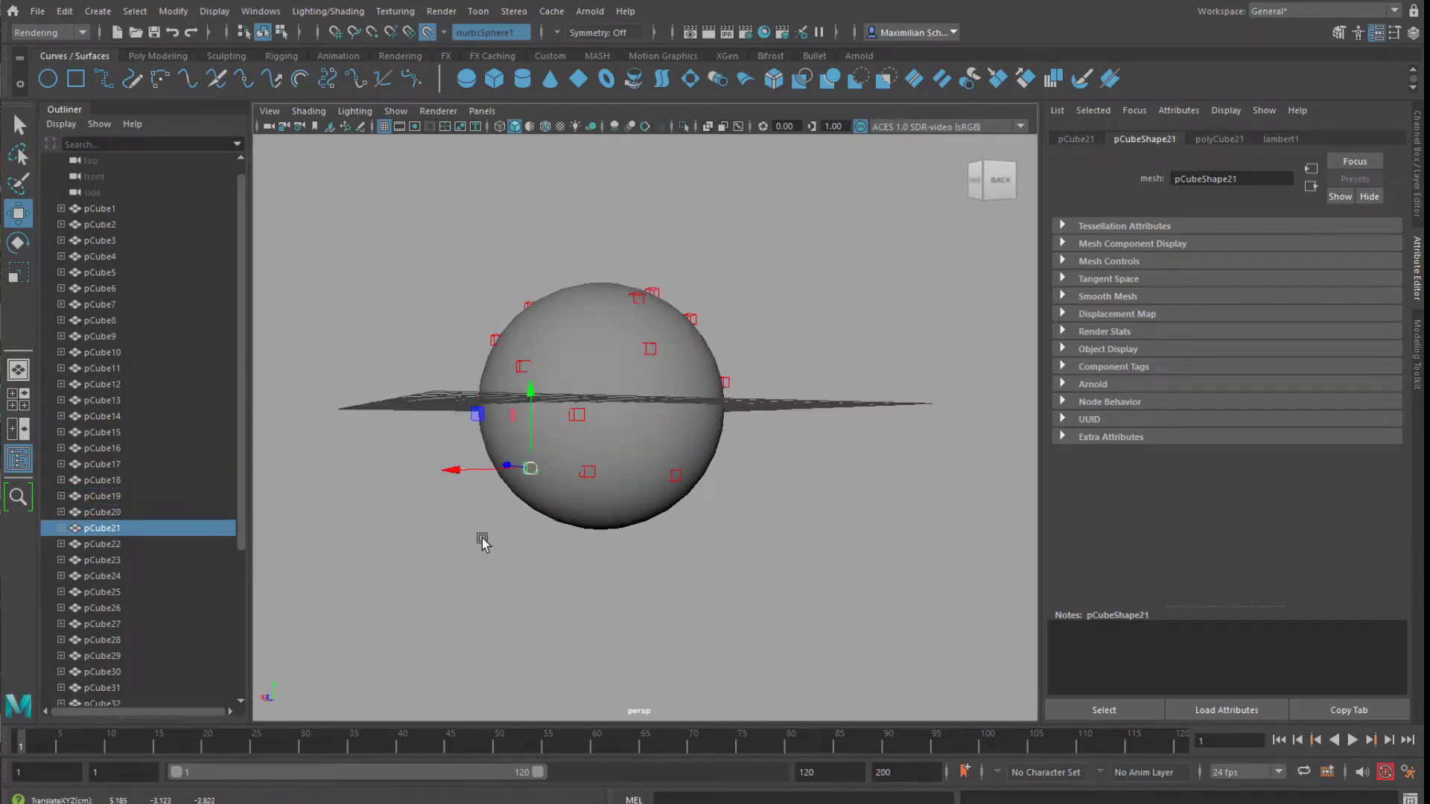
Step: Place pCube22, pCube23 and pCube24 on the lower half of the live sphere, continuing around its side
left_click_drag(482, 542, 246, 522, "alt")
left_click(104, 544)
left_click_drag(479, 414, 680, 501)
left_click(186, 560)
left_click_drag(501, 415, 690, 520)
left_click(109, 576)
left_click_drag(702, 389, 700, 455)
Step: Place pCube25, pCube26 and pCube27 on the lower half of the sphere, continuing around its front
left_click_drag(520, 590, 393, 621, "alt")
left_click(104, 592)
left_click_drag(653, 400, 645, 467)
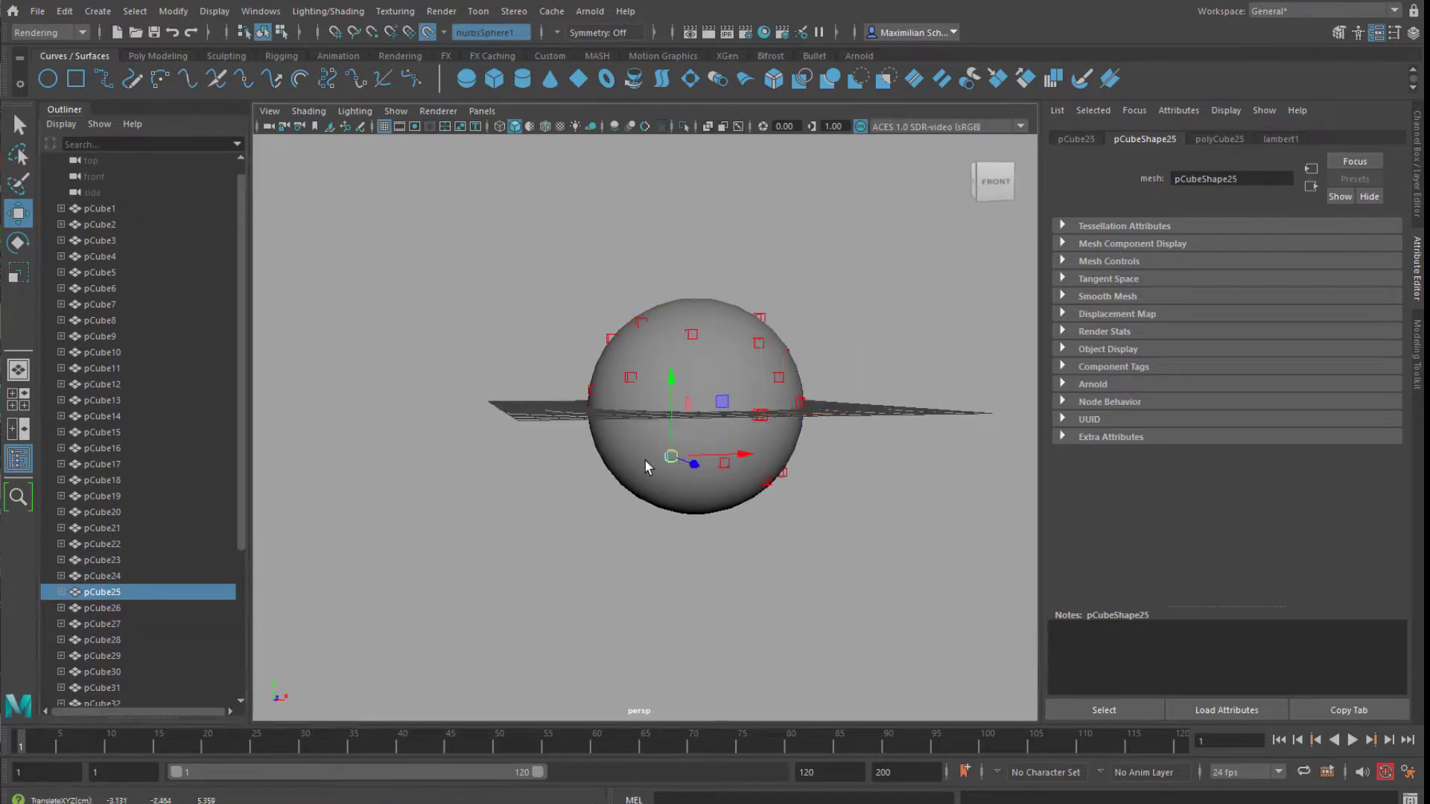
left_click(112, 608)
left_click_drag(764, 424, 417, 477)
left_click(104, 623)
left_click_drag(706, 385, 659, 493)
Step: Place pCube28, pCube29 and pCube30 at separate spots near the bottom of the live sphere
left_click(108, 639)
left_click_drag(546, 478, 694, 493)
left_click(119, 657)
left_click_drag(727, 431, 386, 663, "alt")
left_click(112, 671)
left_click_drag(587, 427, 253, 520, "alt")
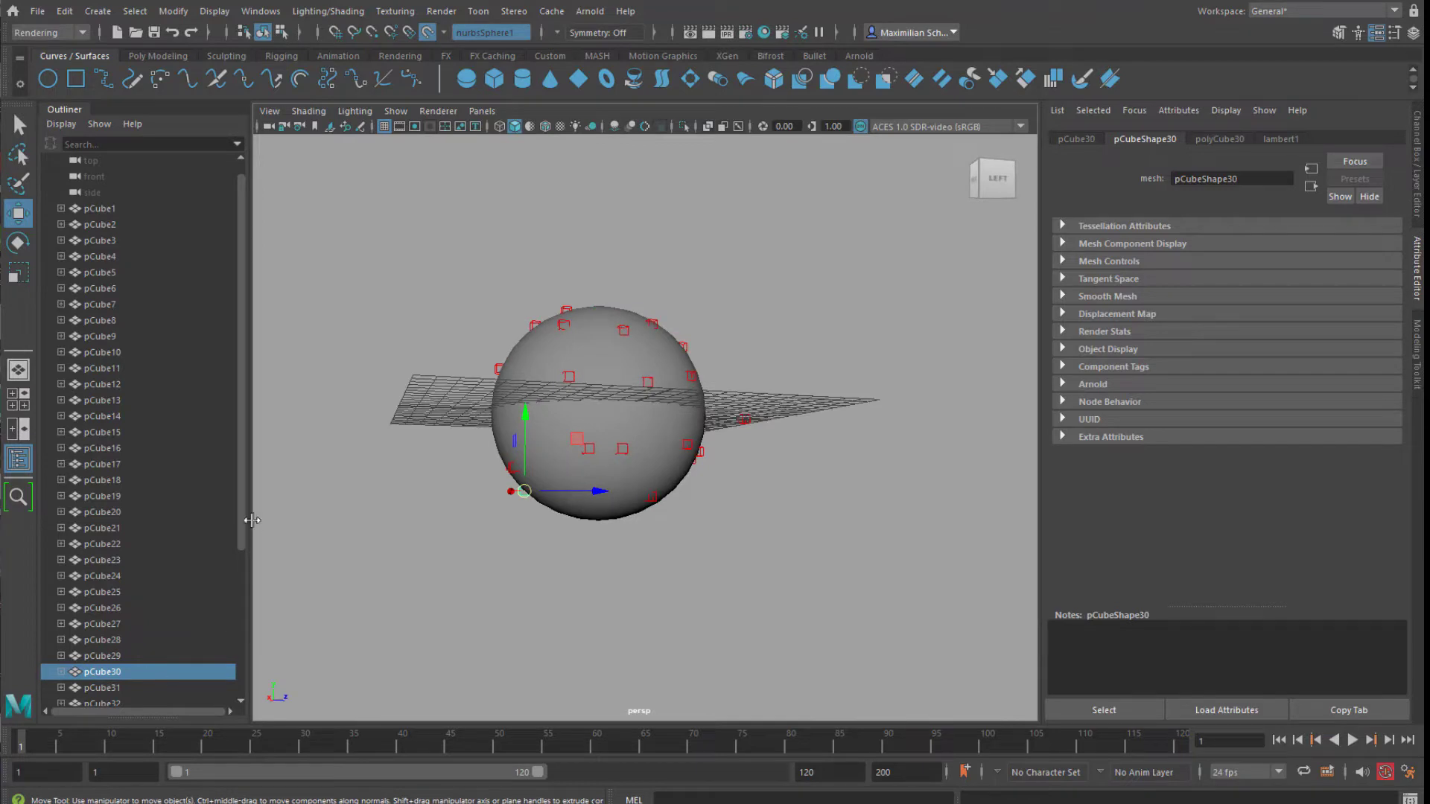
Step: Place pCube31, pCube32 and pCube33 in empty areas of the live sphere's surface
scroll(214, 618, "down", 4)
left_click(222, 480)
left_click_drag(641, 426, 848, 568, "alt")
left_click(104, 496)
left_click(159, 512)
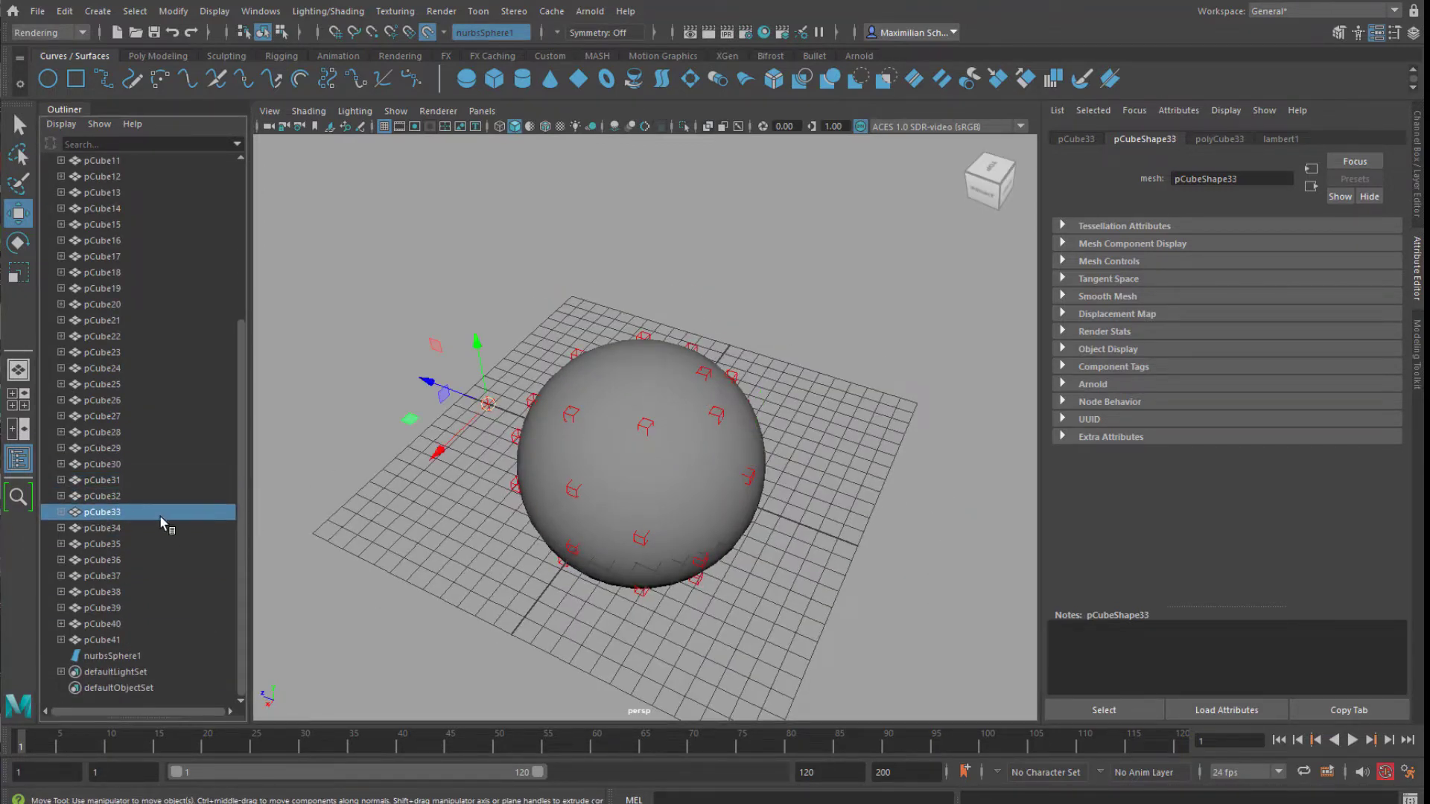
left_click_drag(664, 463, 417, 477, "alt")
Step: Place pCube34 through pCube37 in remaining gaps between the cubes on the live sphere
left_click(104, 528)
left_click_drag(637, 534, 834, 499, "alt")
left_click(104, 543)
mouse_move(701, 481)
left_mouse_down("alt")
mouse_move(652, 511)
mouse_move(633, 558)
mouse_move(686, 463)
left_mouse_up("alt")
left_click(104, 560)
left_click(95, 577)
middle_click_drag(298, 532, 375, 530)
Step: Place the last copies, pCube38 through pCube41, in the remaining gaps on the live sphere
left_click(104, 591)
left_click_drag(508, 390, 834, 539, "alt")
left_click(102, 623)
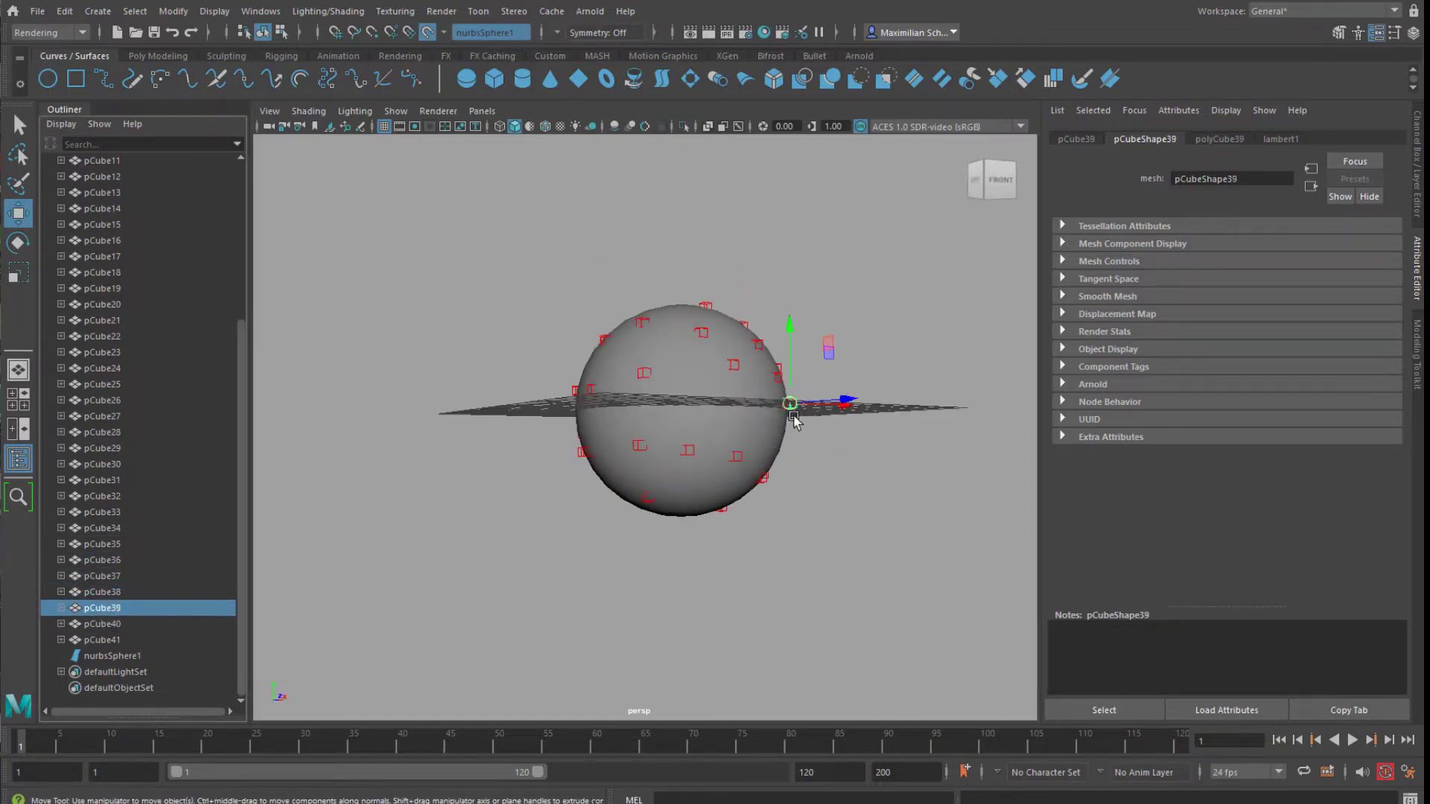
left_click_drag(722, 486, 862, 501, "alt")
left_click_drag(566, 462, 671, 454, "alt")
left_click(102, 640)
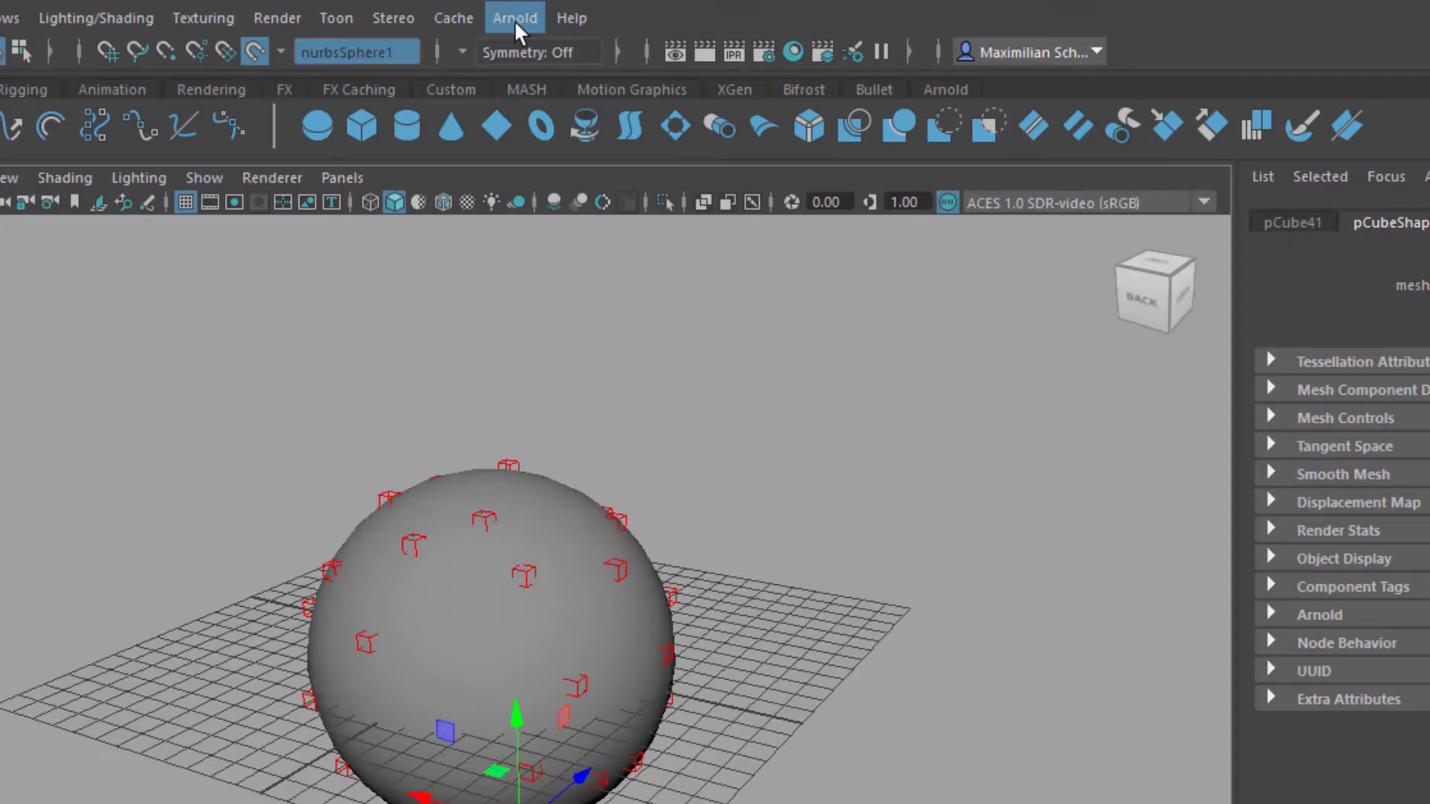
Step: Turn off the live surface and hide the NURBS sphere so only the cube lights remain in view
left_click(514, 20)
left_click(538, 64)
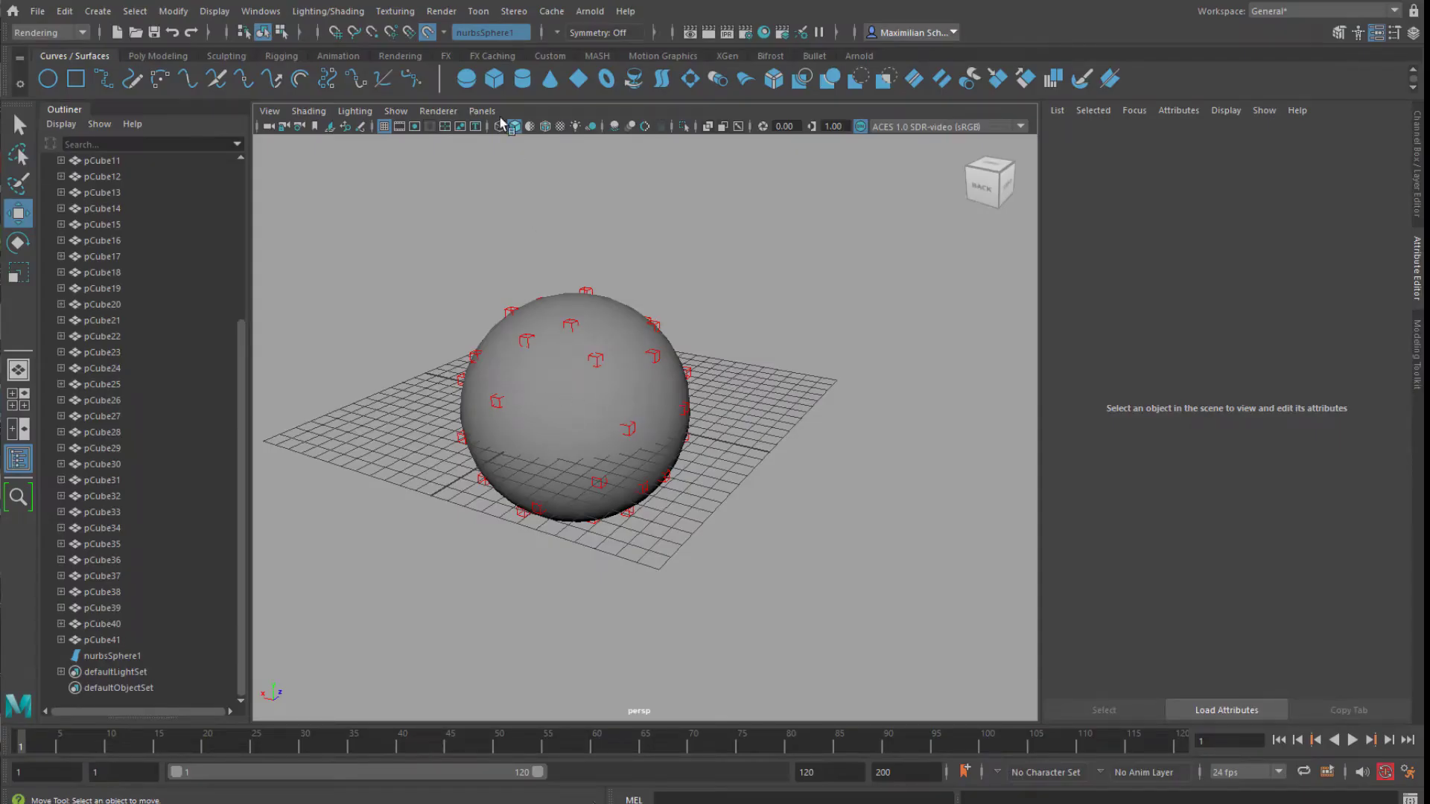
left_click(427, 32)
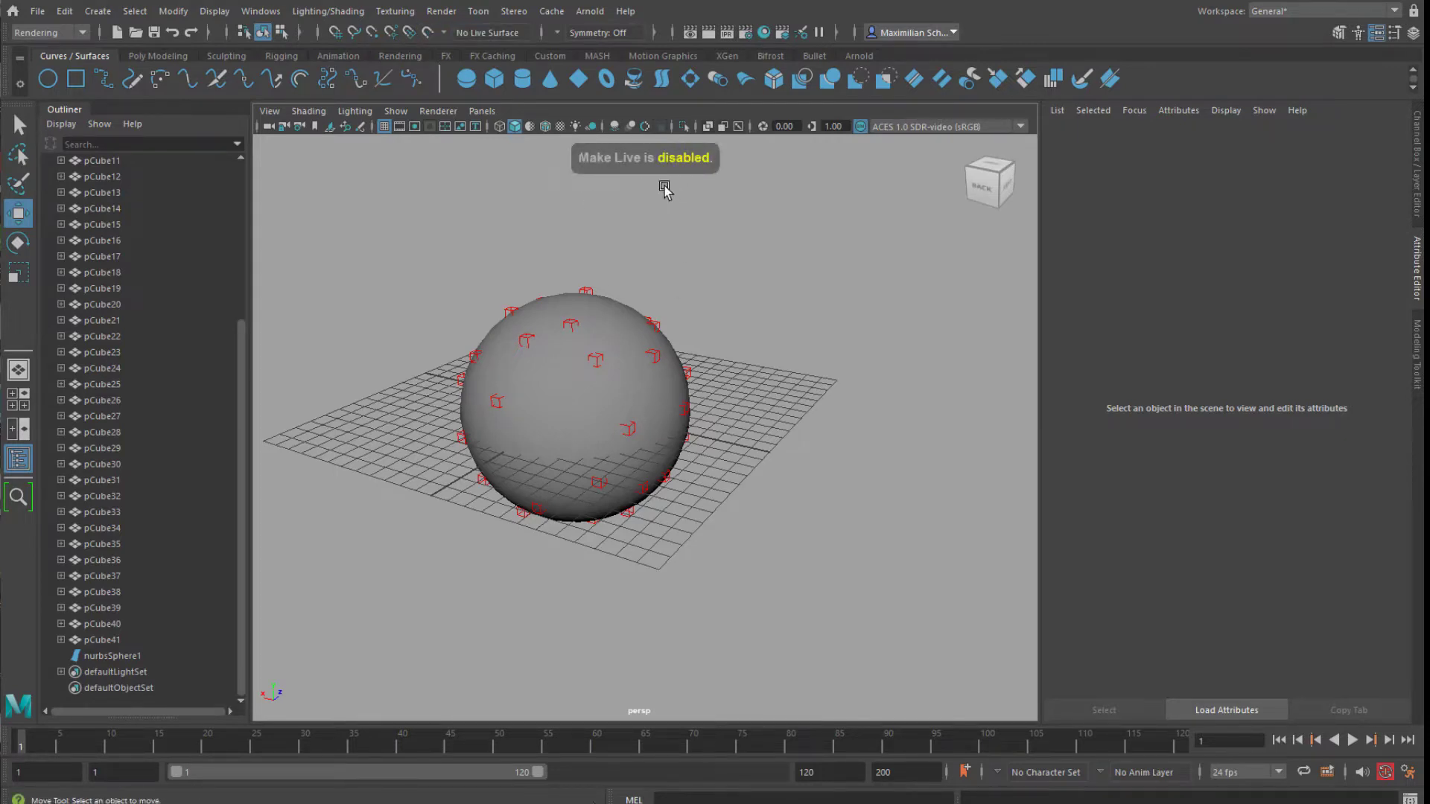
left_click(574, 387)
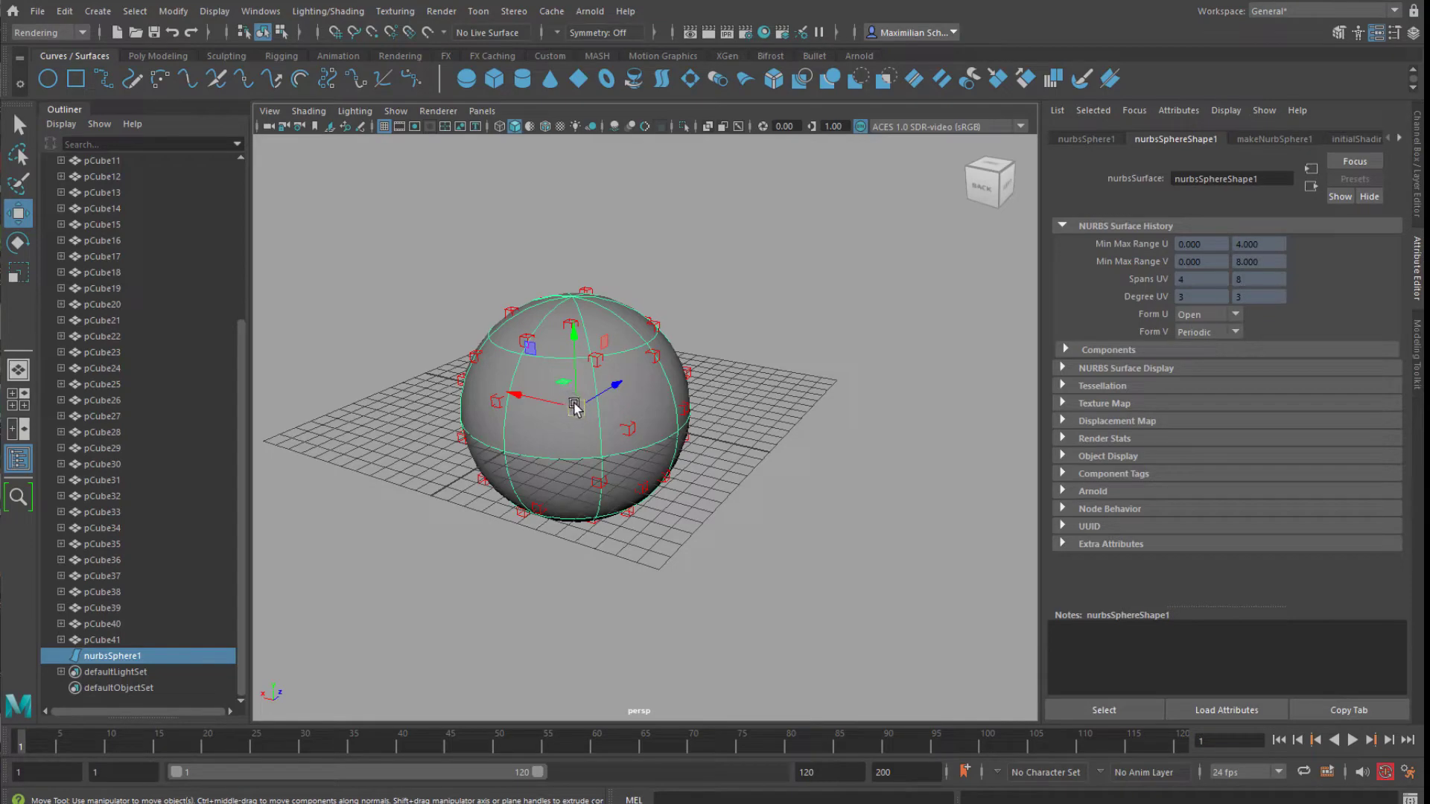
key("h")
left_click_drag(655, 541, 691, 530, "alt")
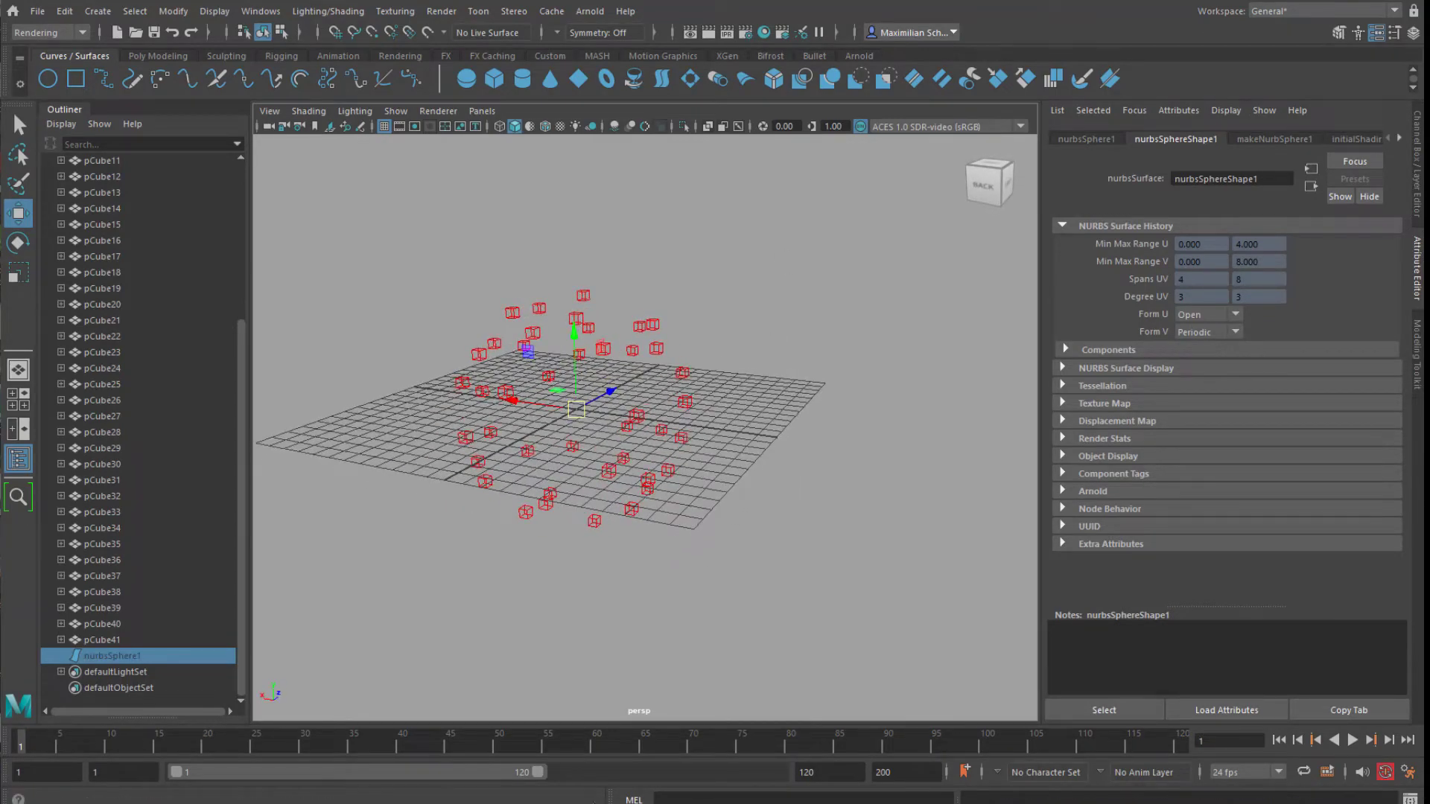
Step: Render the cube lights in the Arnold RenderView and close the render window
left_click(589, 10)
left_click(624, 46)
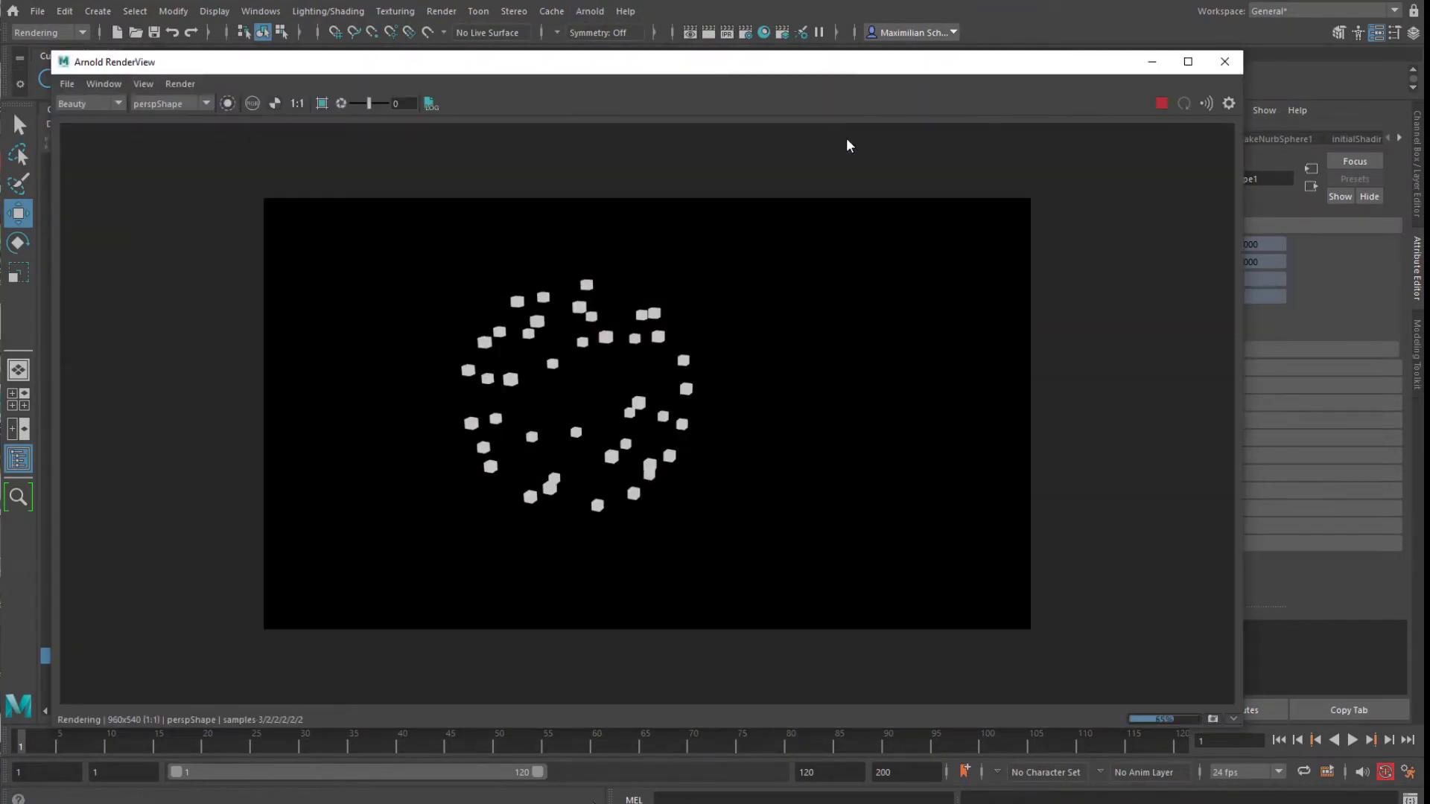
left_click(1225, 64)
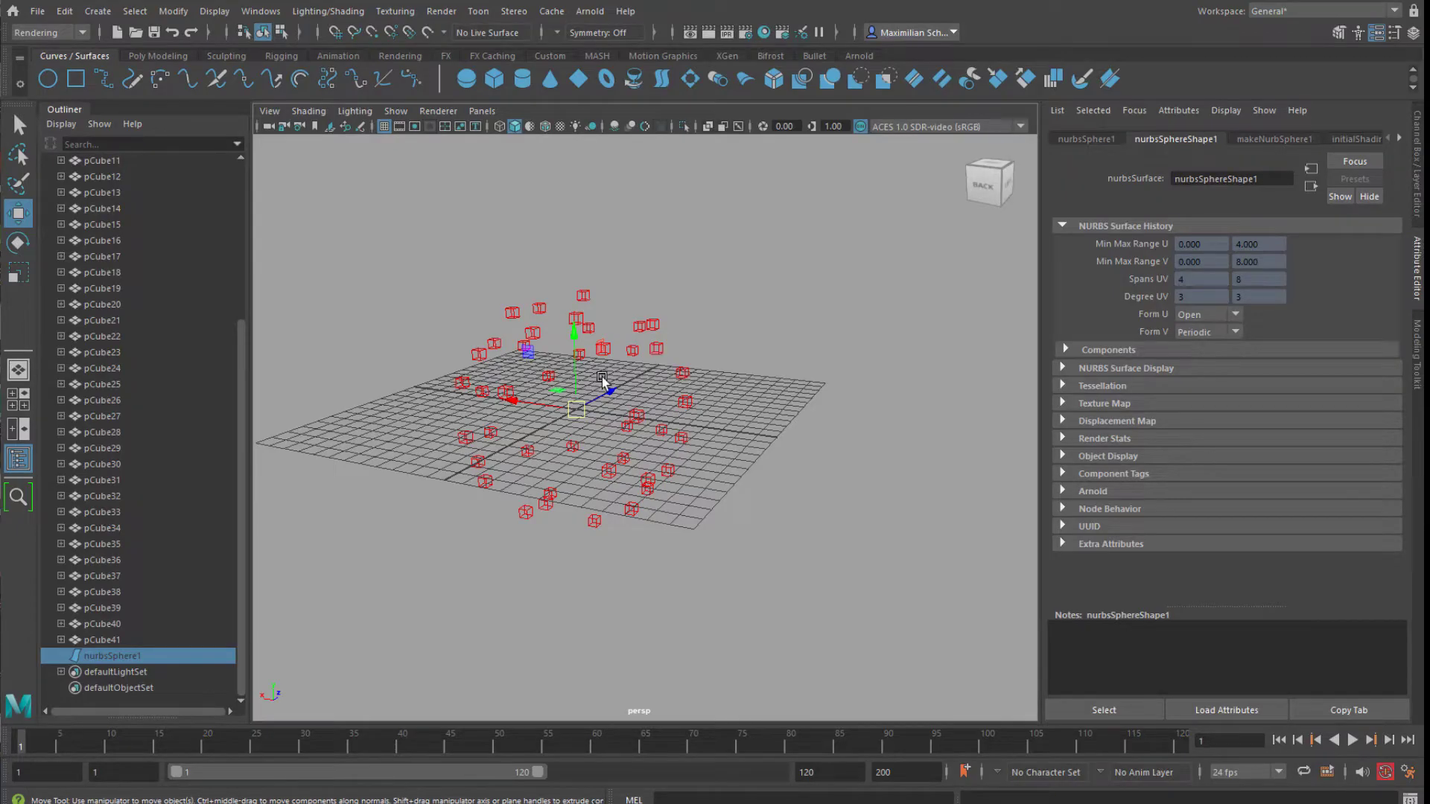
Step: Select all the cube lights in the viewport and scale them down uniformly to roughly half their size
key("r")
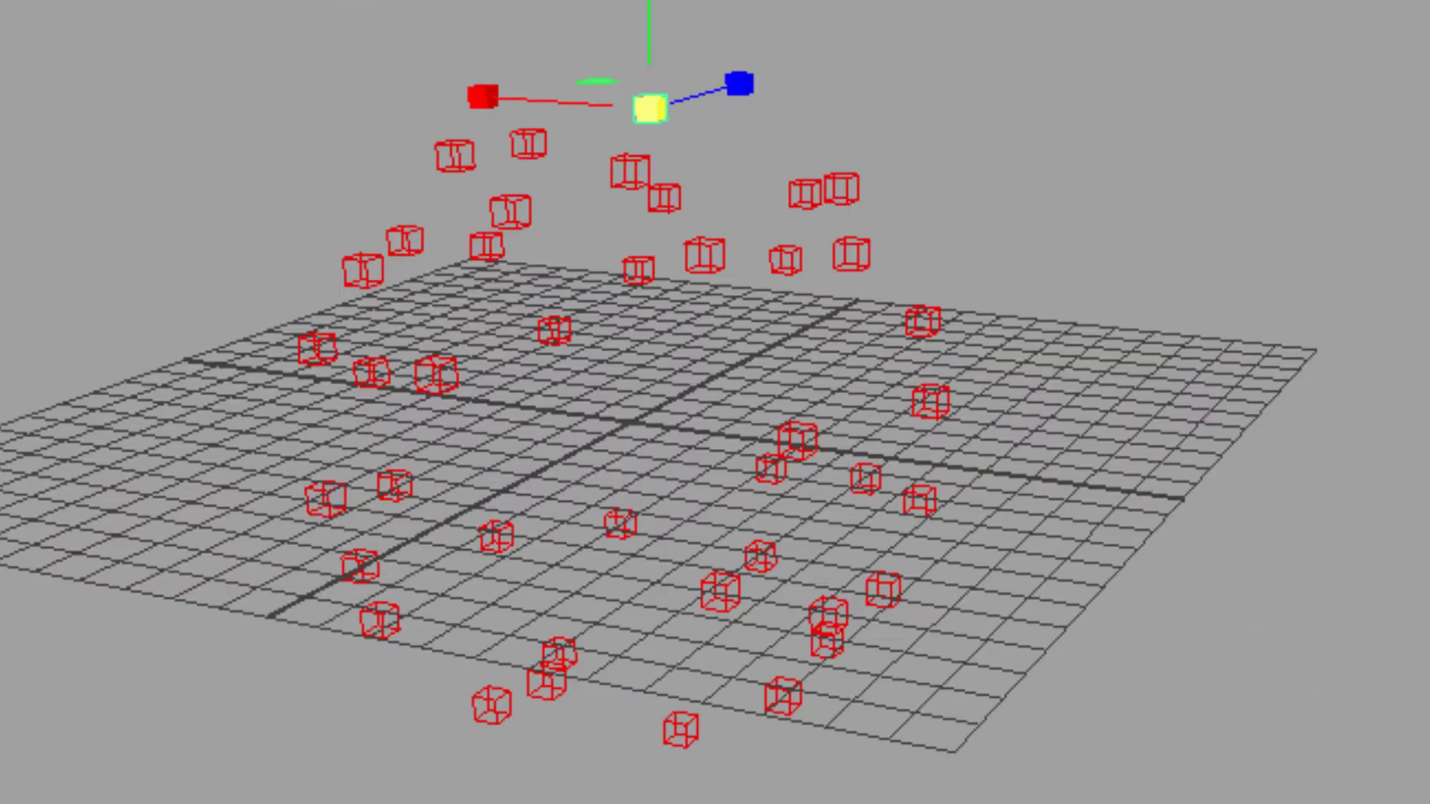
left_click(645, 702)
left_click_drag(285, 36, 1094, 803)
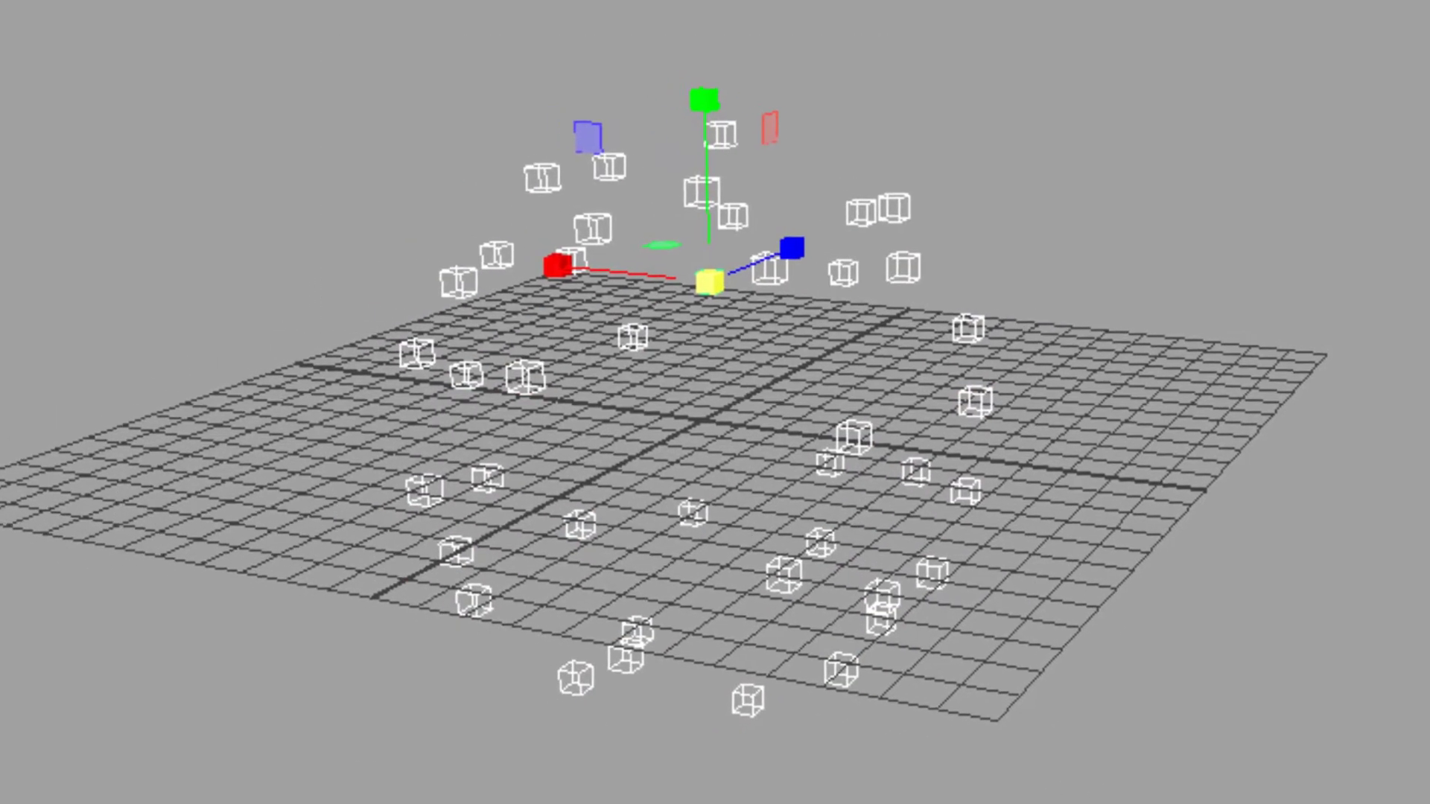
left_click_drag(33, 418, 350, 540)
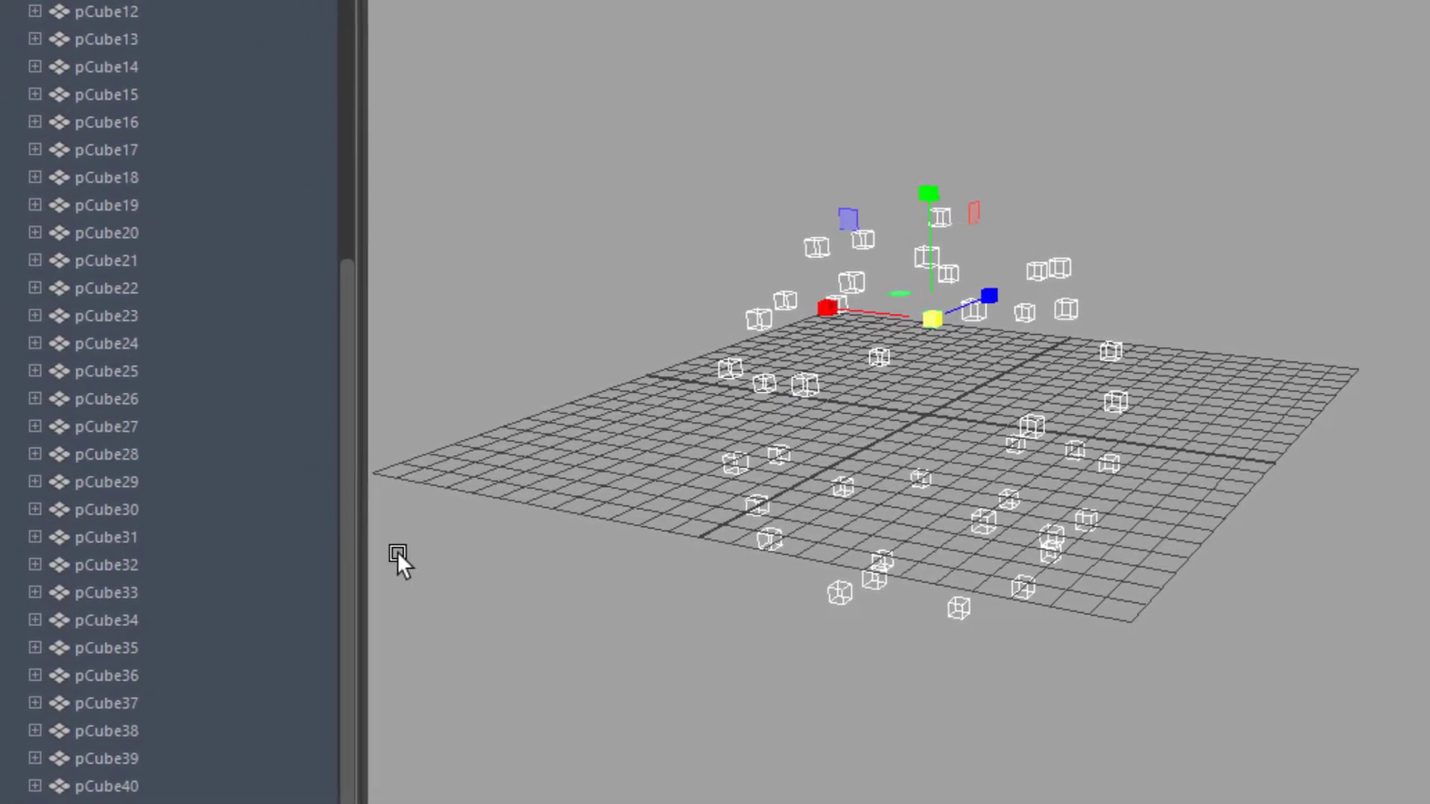
left_click_drag(932, 328, 928, 333)
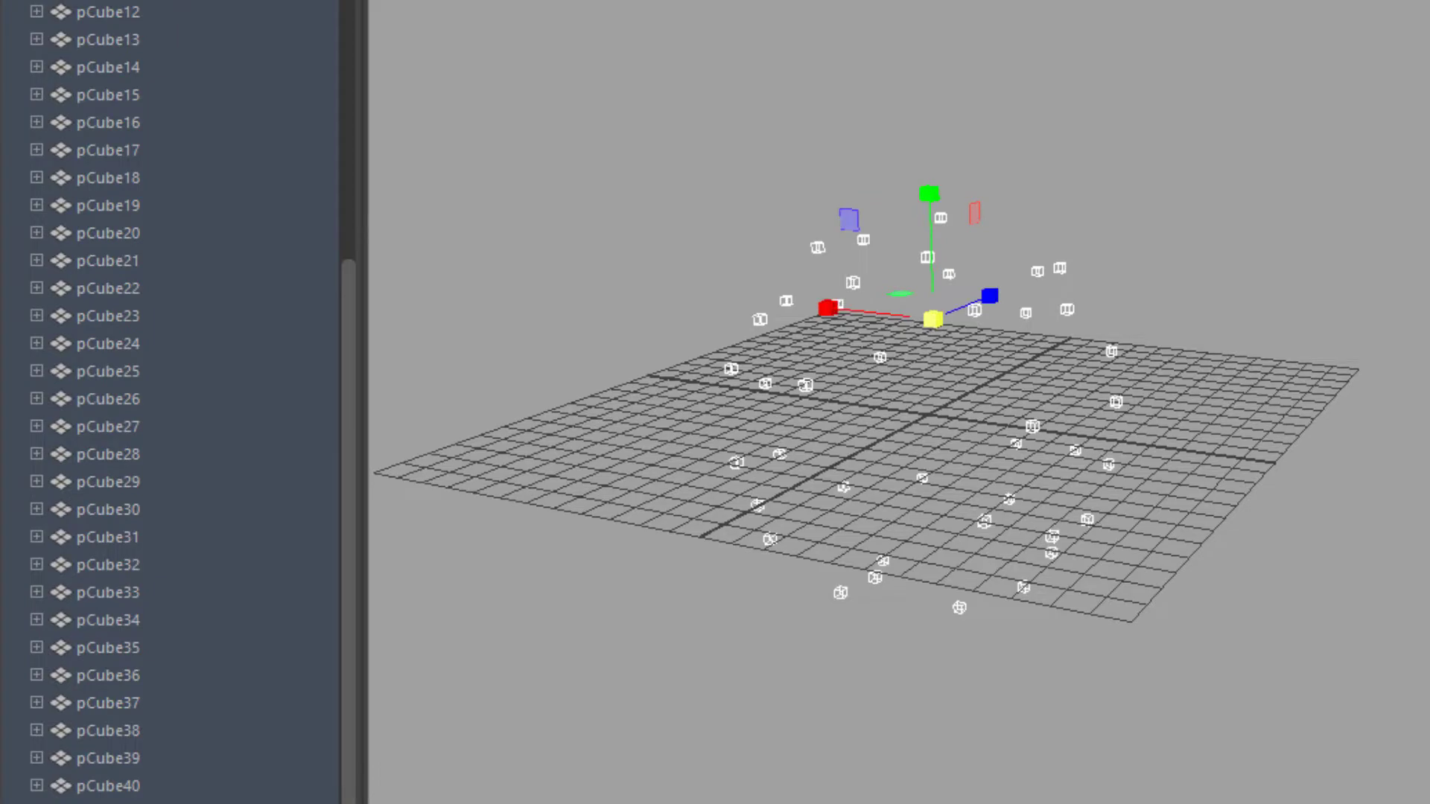
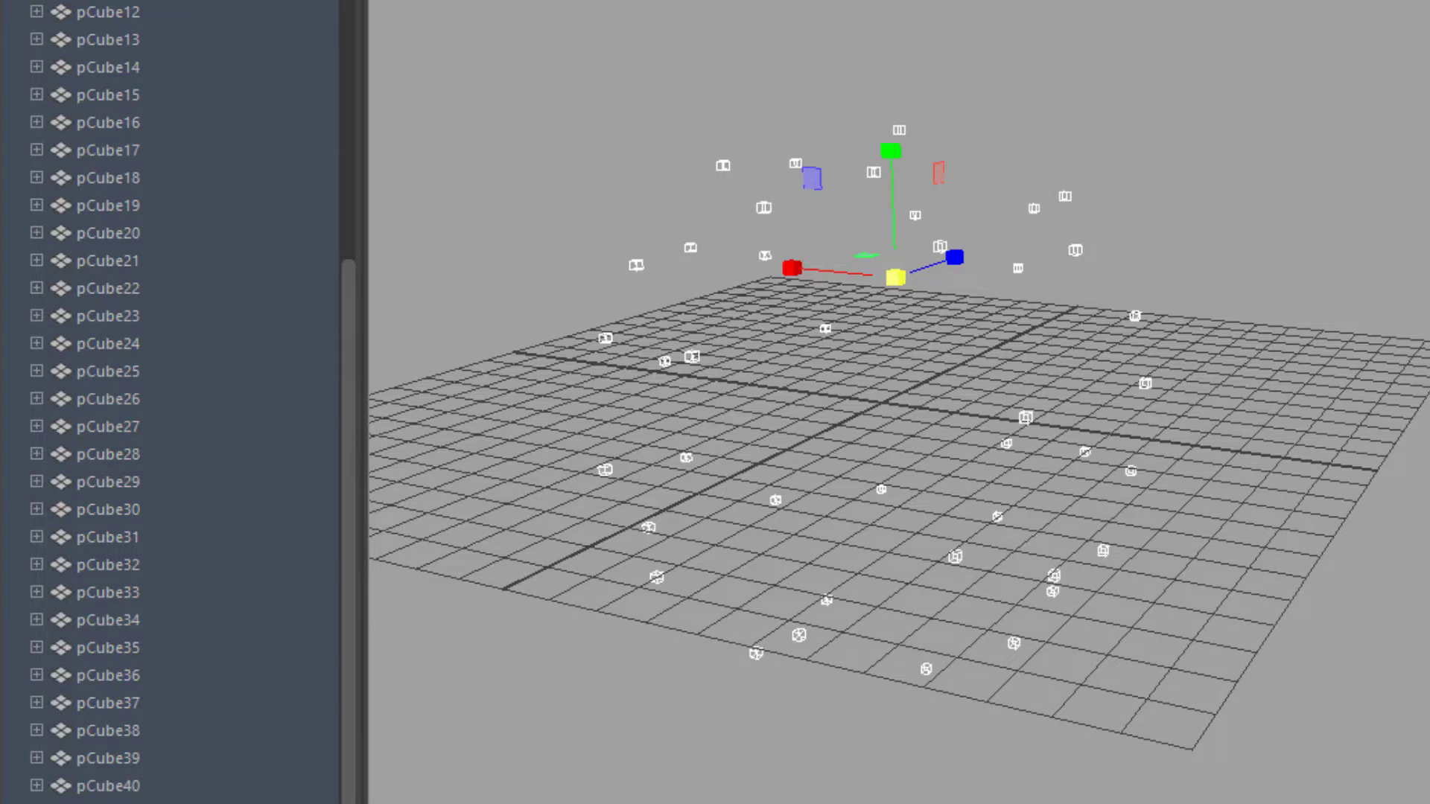
Step: Select the topmost cube's mesh light and open the Attribute Spread Sheet in an enlarged window beside the cubes
left_click(899, 130)
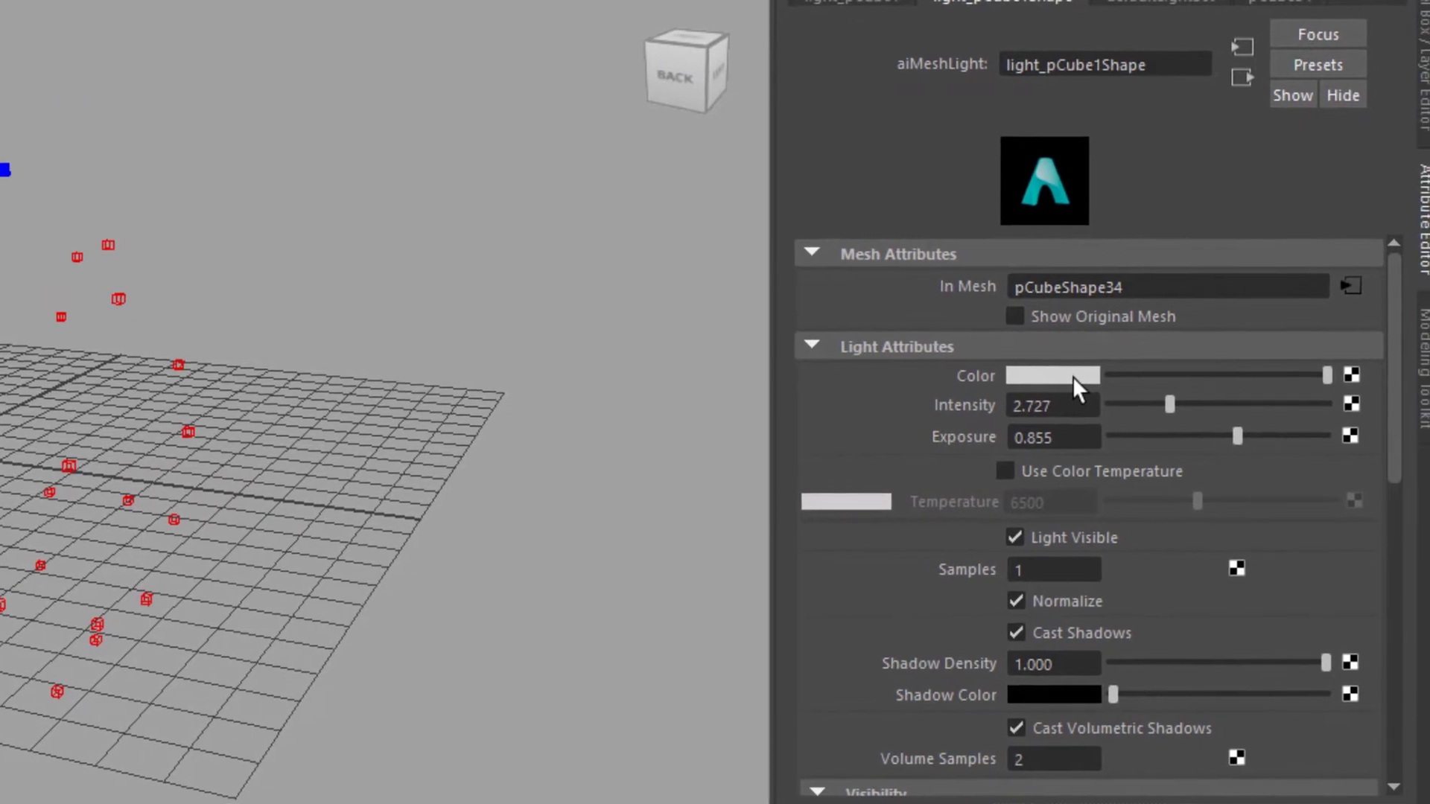
middle_click_drag(1130, 374, 80, 306)
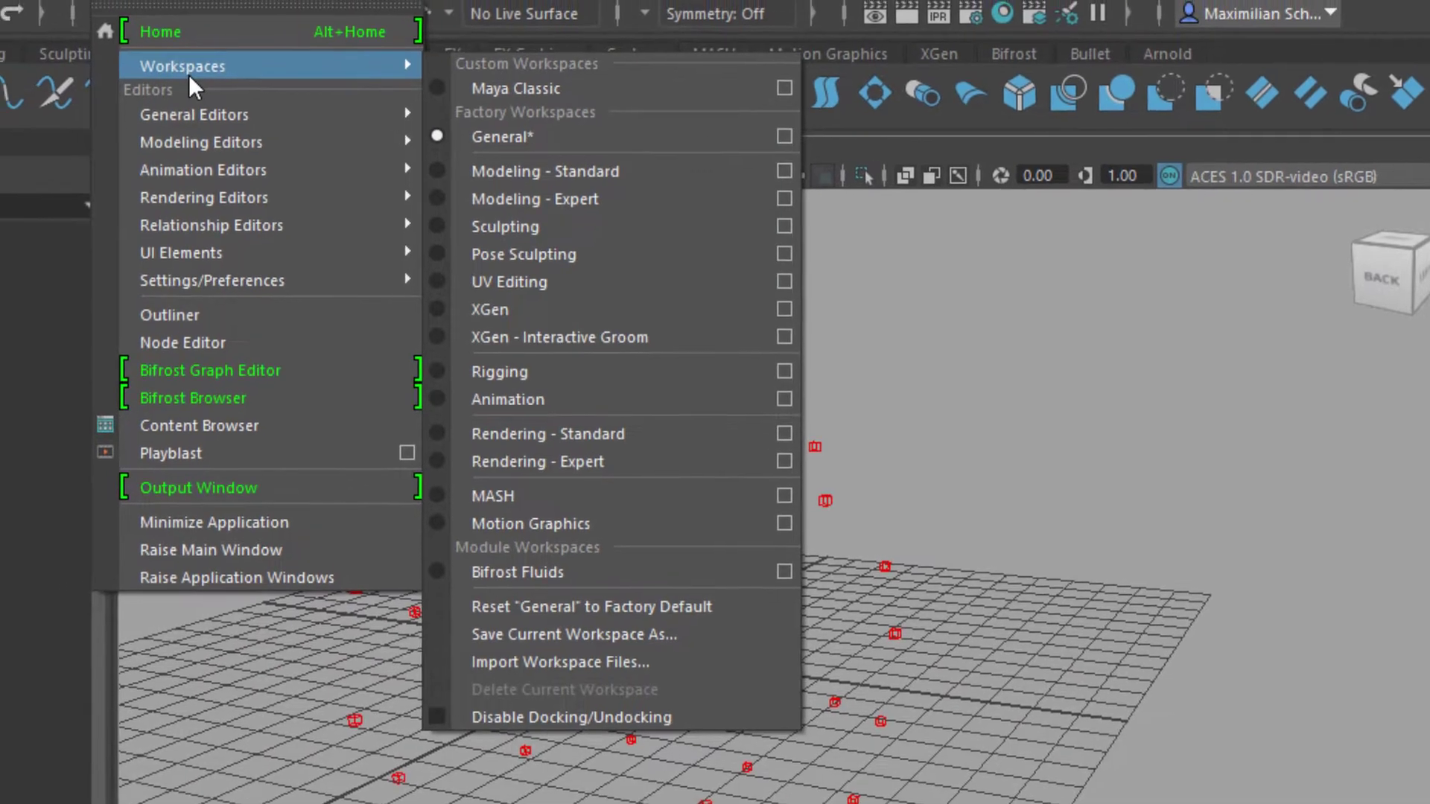
mouse_move(81, 80)
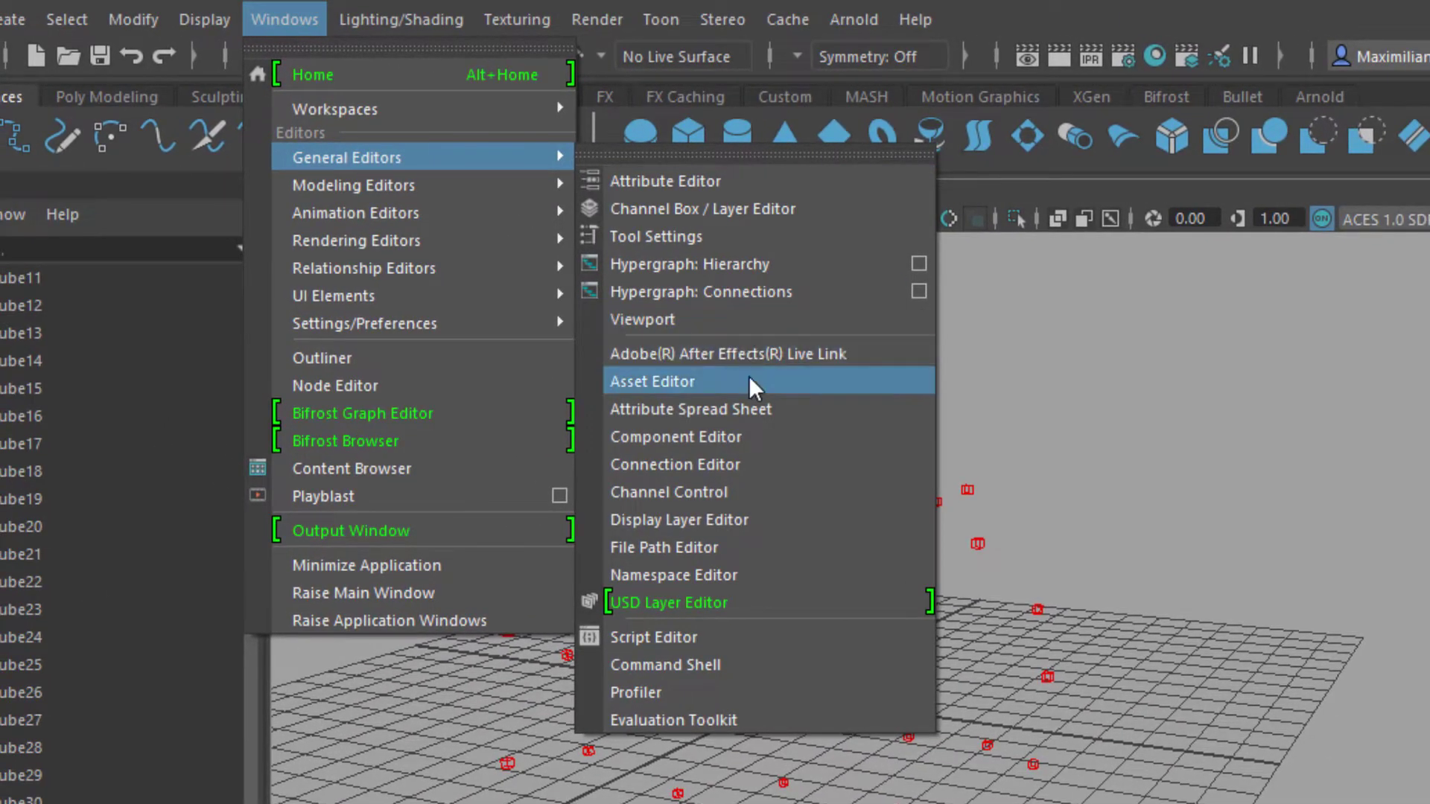
left_click(788, 409)
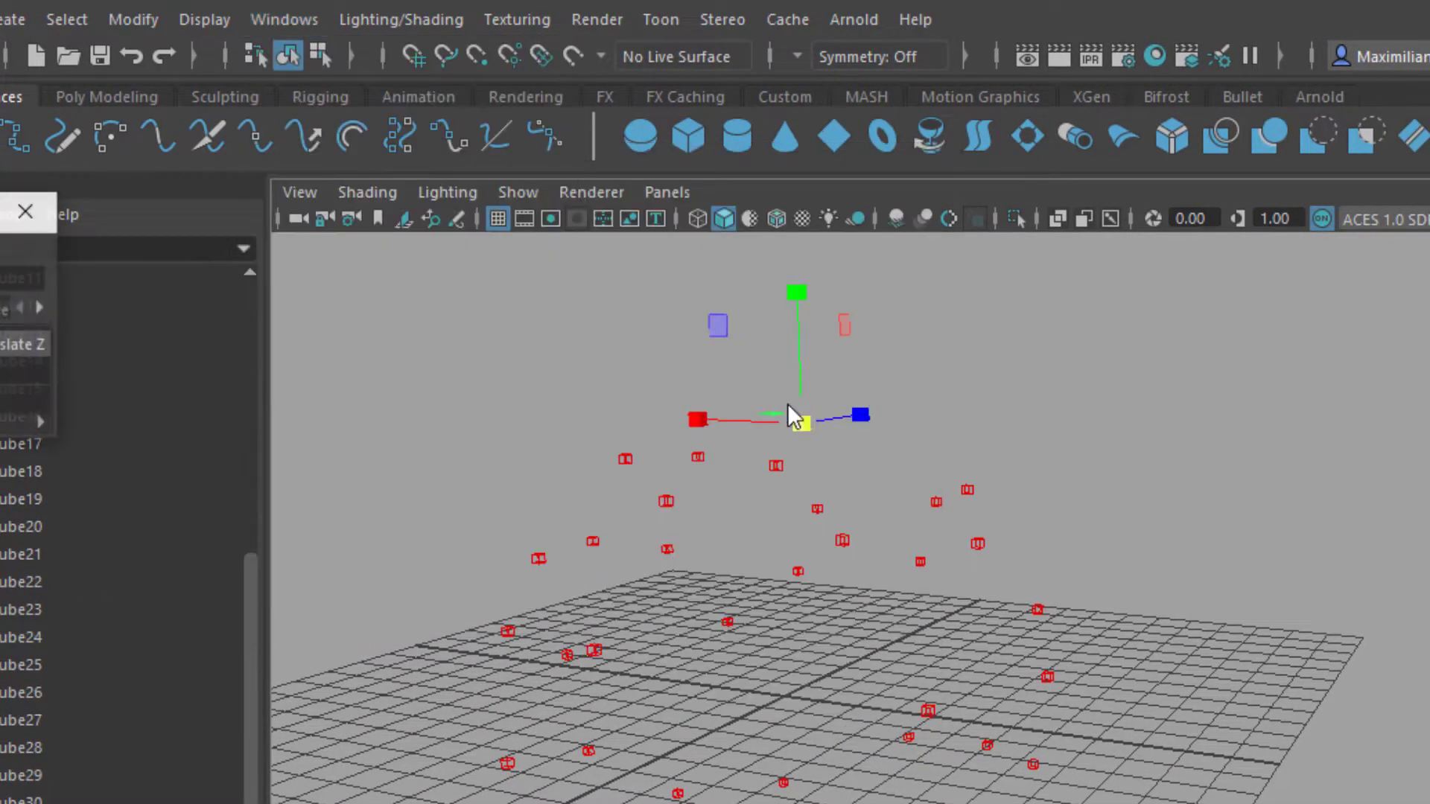
left_click_drag(8, 223, 104, 265)
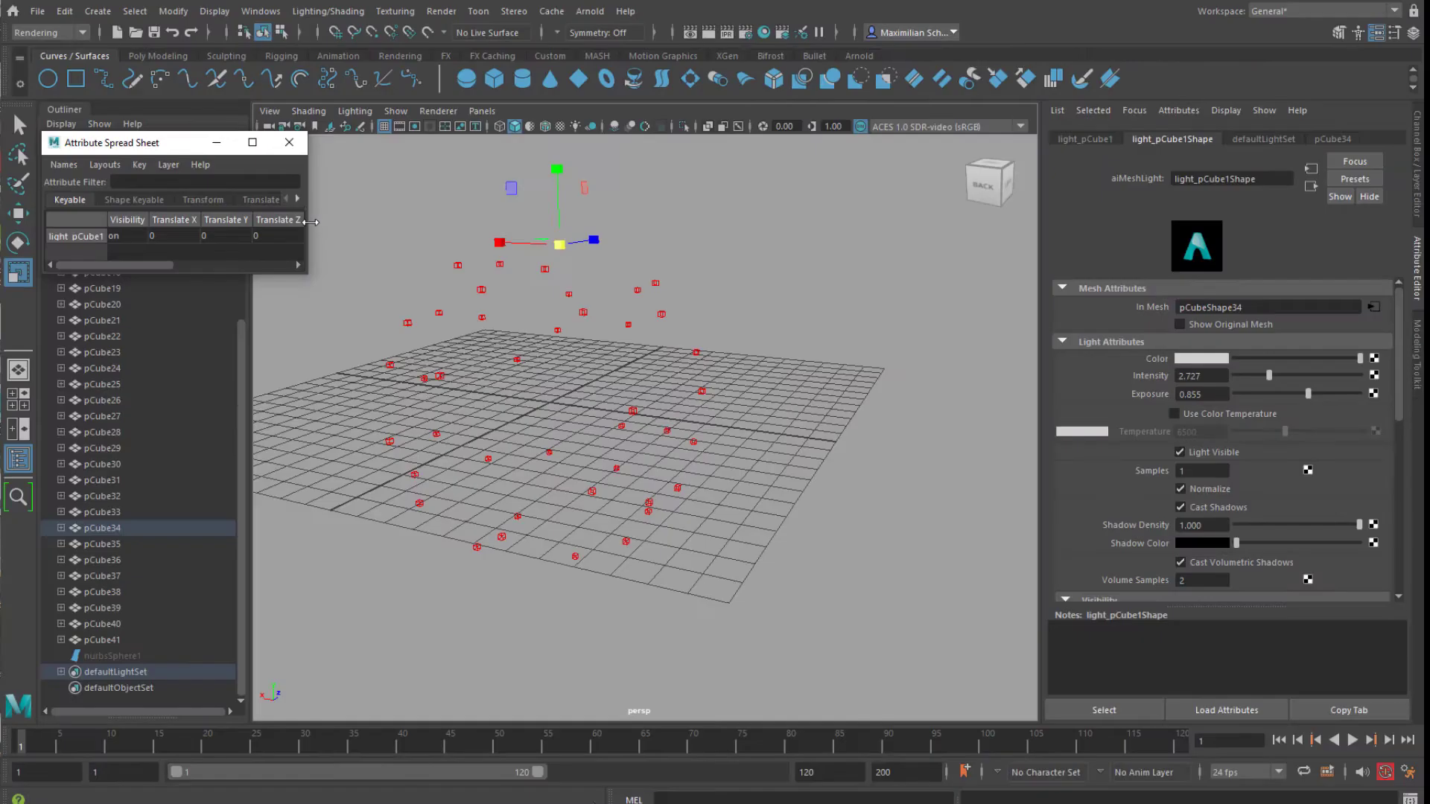
left_click_drag(310, 222, 1003, 222)
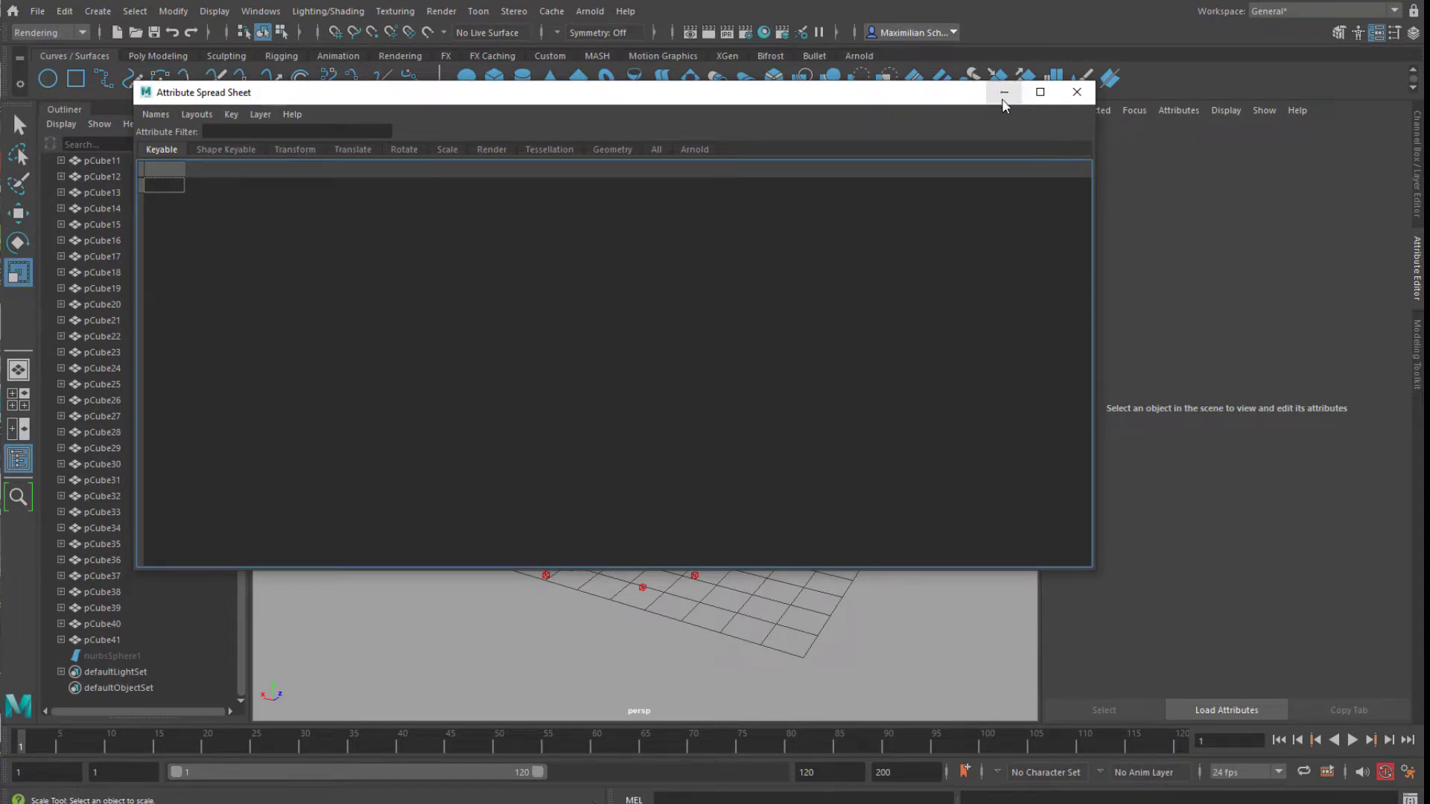
left_click_drag(903, 90, 1139, 116)
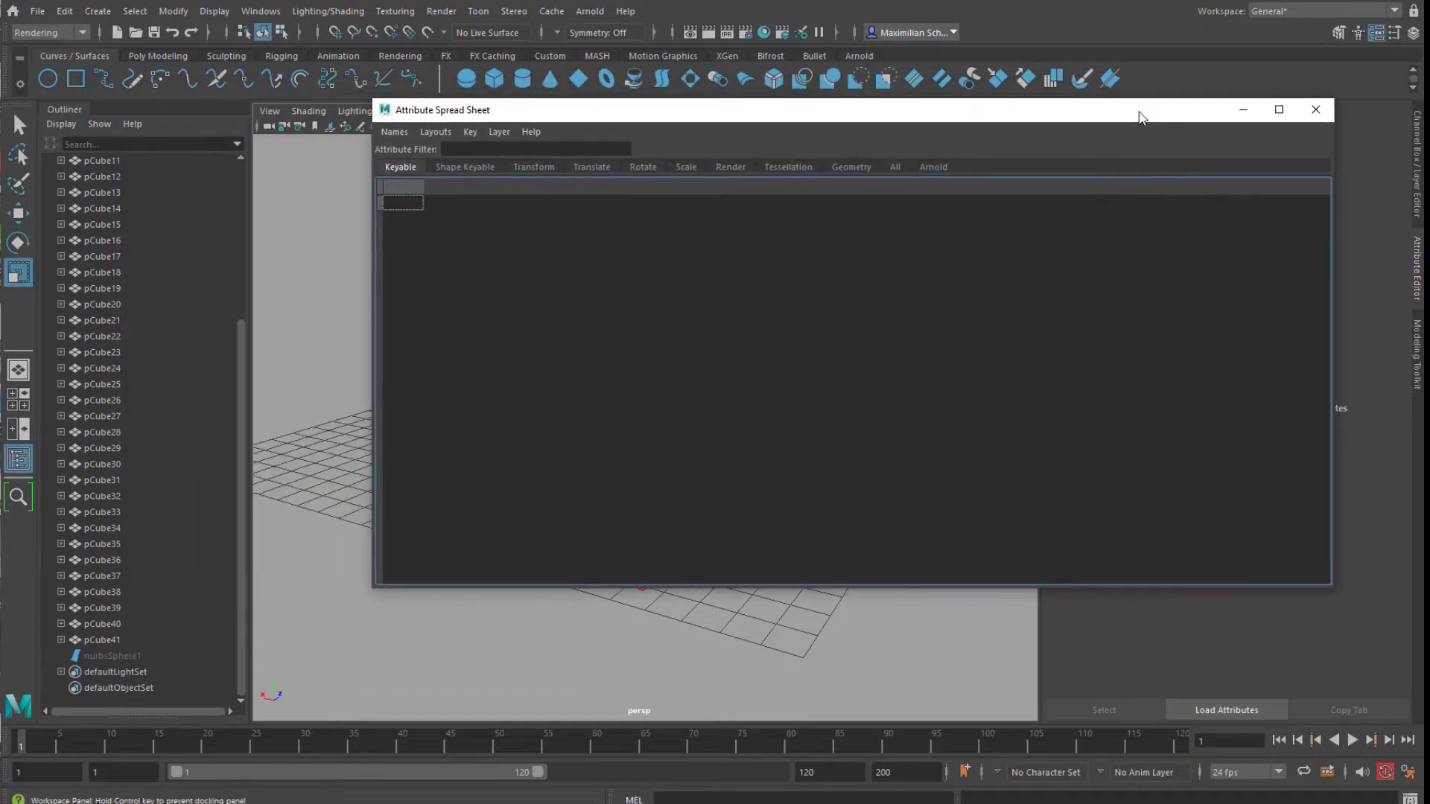
Step: Select all the cube lights so their attributes load together in the Attribute Spread Sheet
left_click(135, 10)
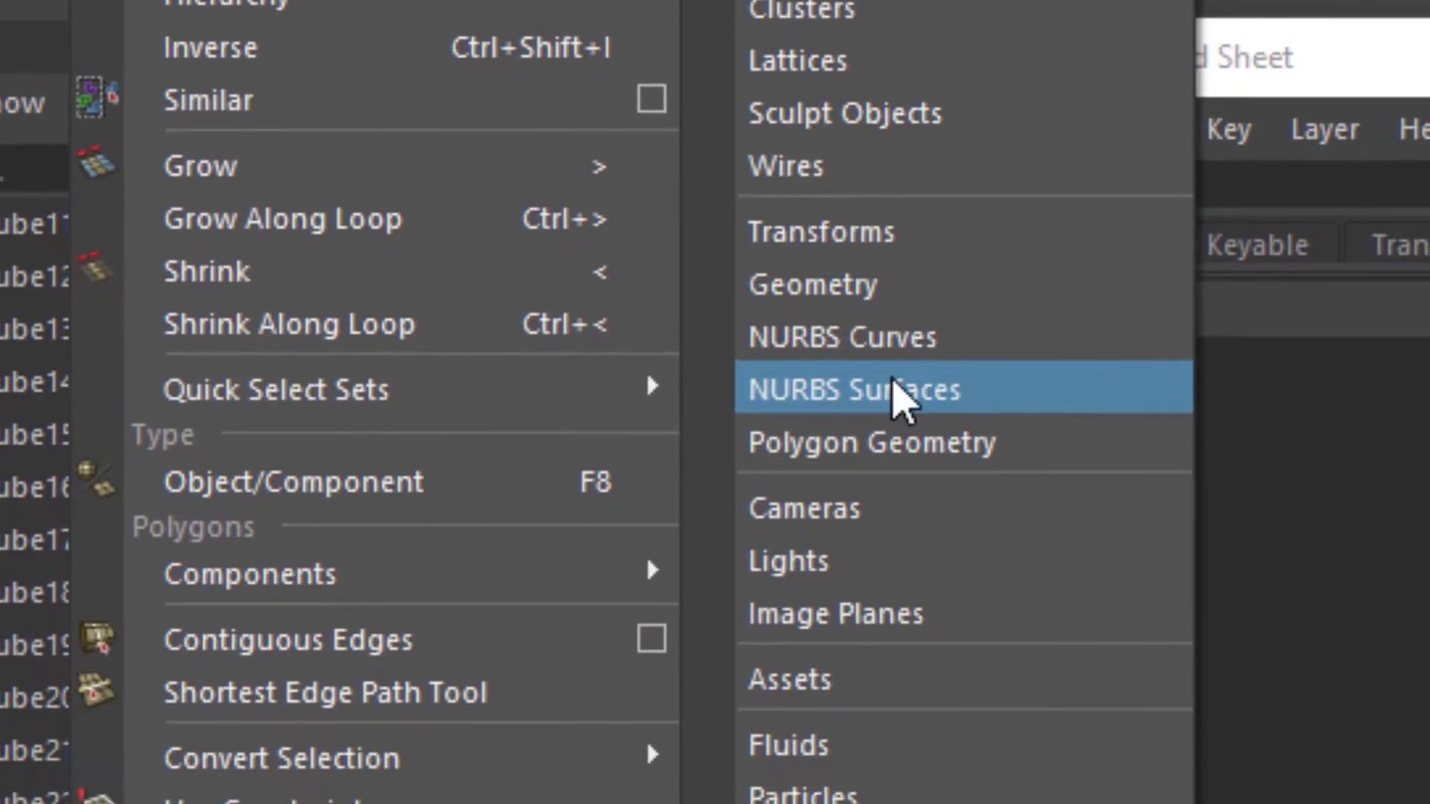
left_click(869, 561)
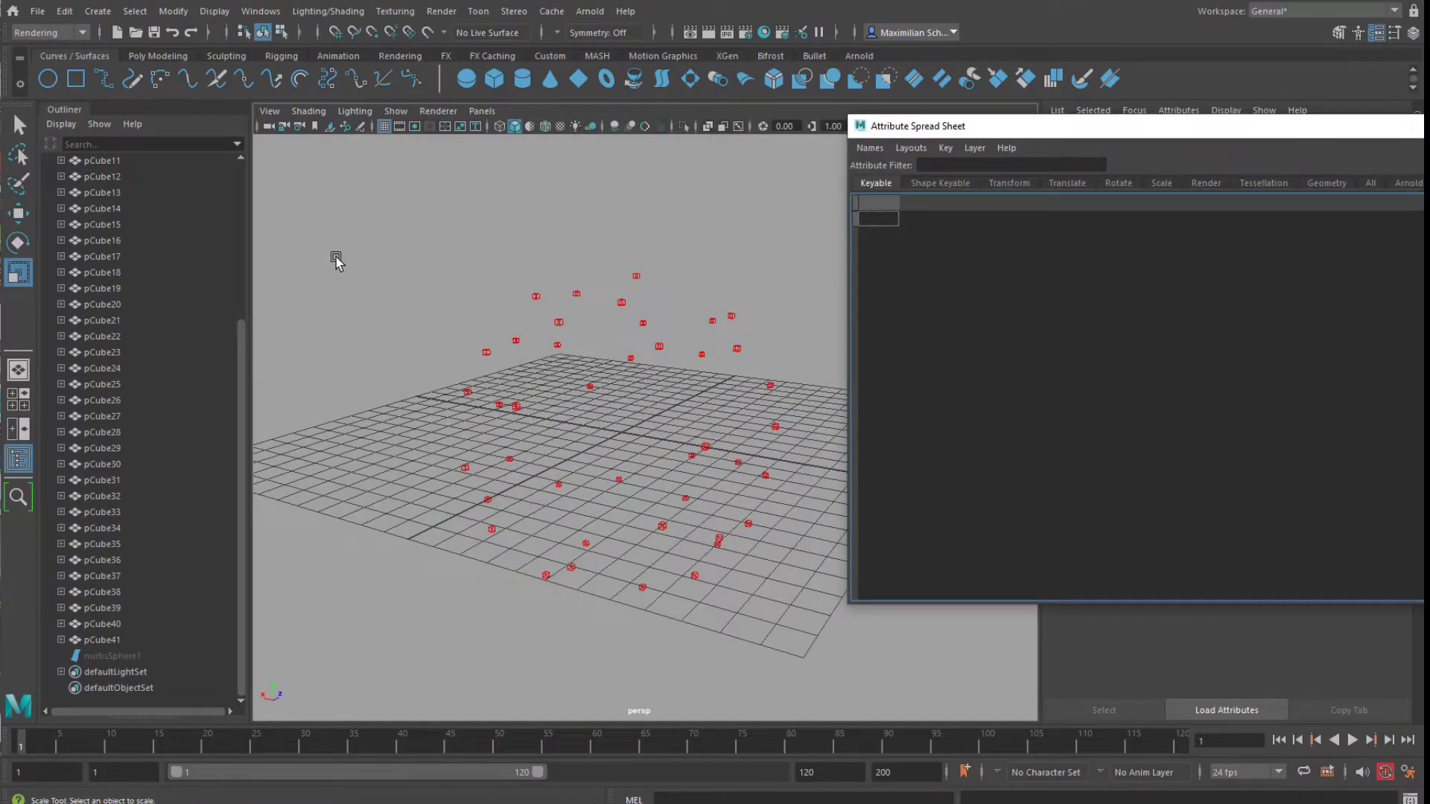
left_click_drag(388, 222, 839, 633)
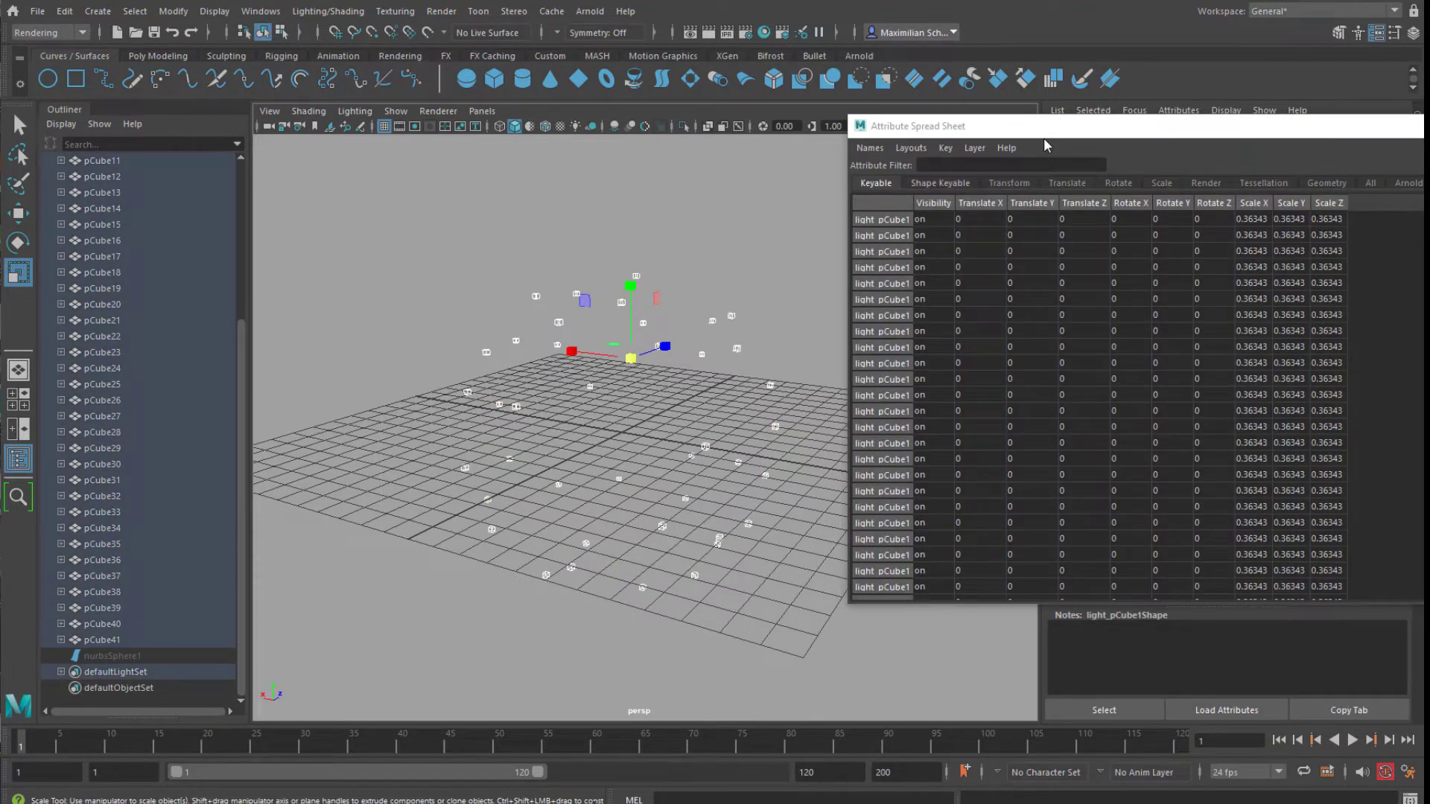
left_click_drag(1045, 128, 407, 123)
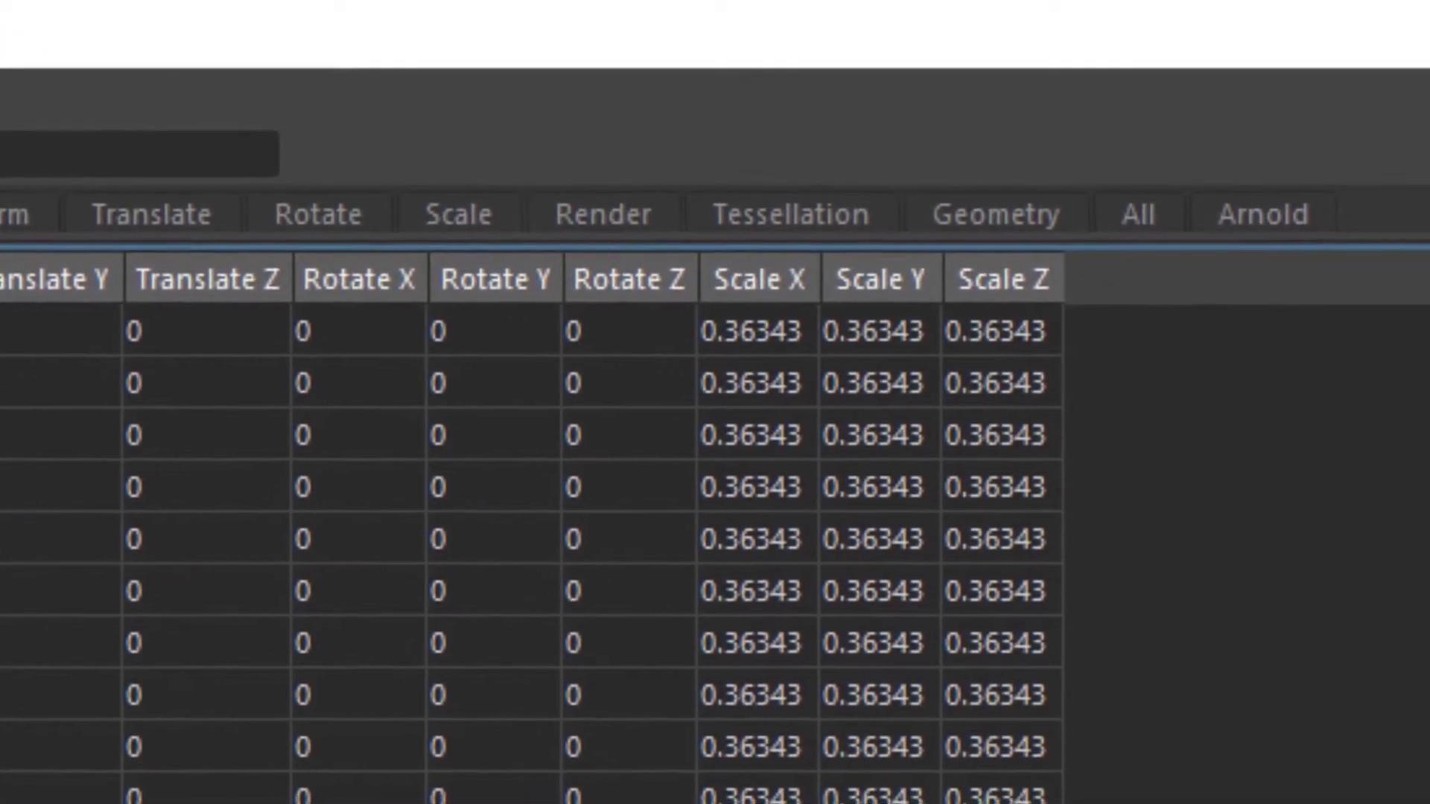
Step: Set Color B to 0 for all the mesh lights among the Arnold attributes in the spread sheet
left_click(1212, 216)
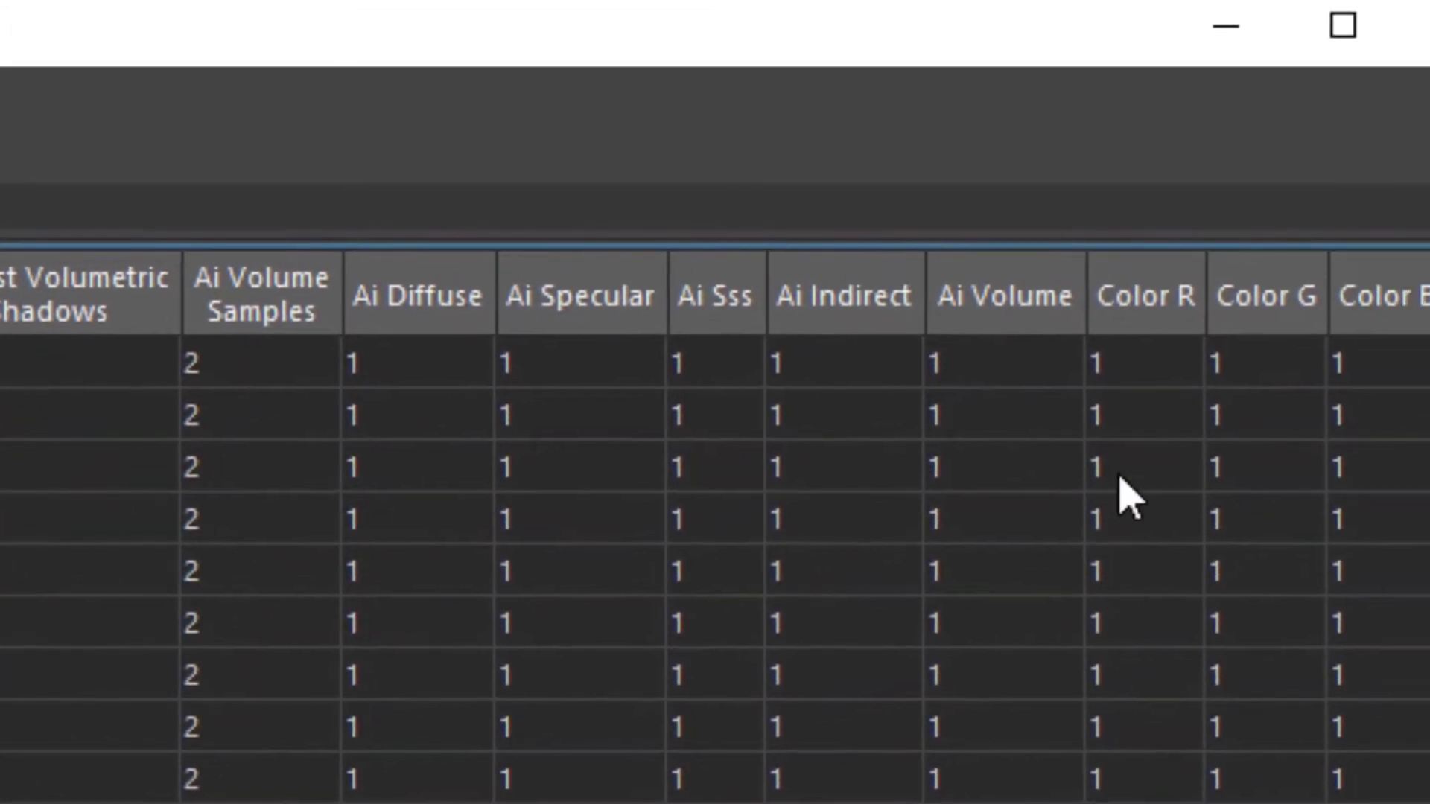
scroll(715, 521, "right", 3)
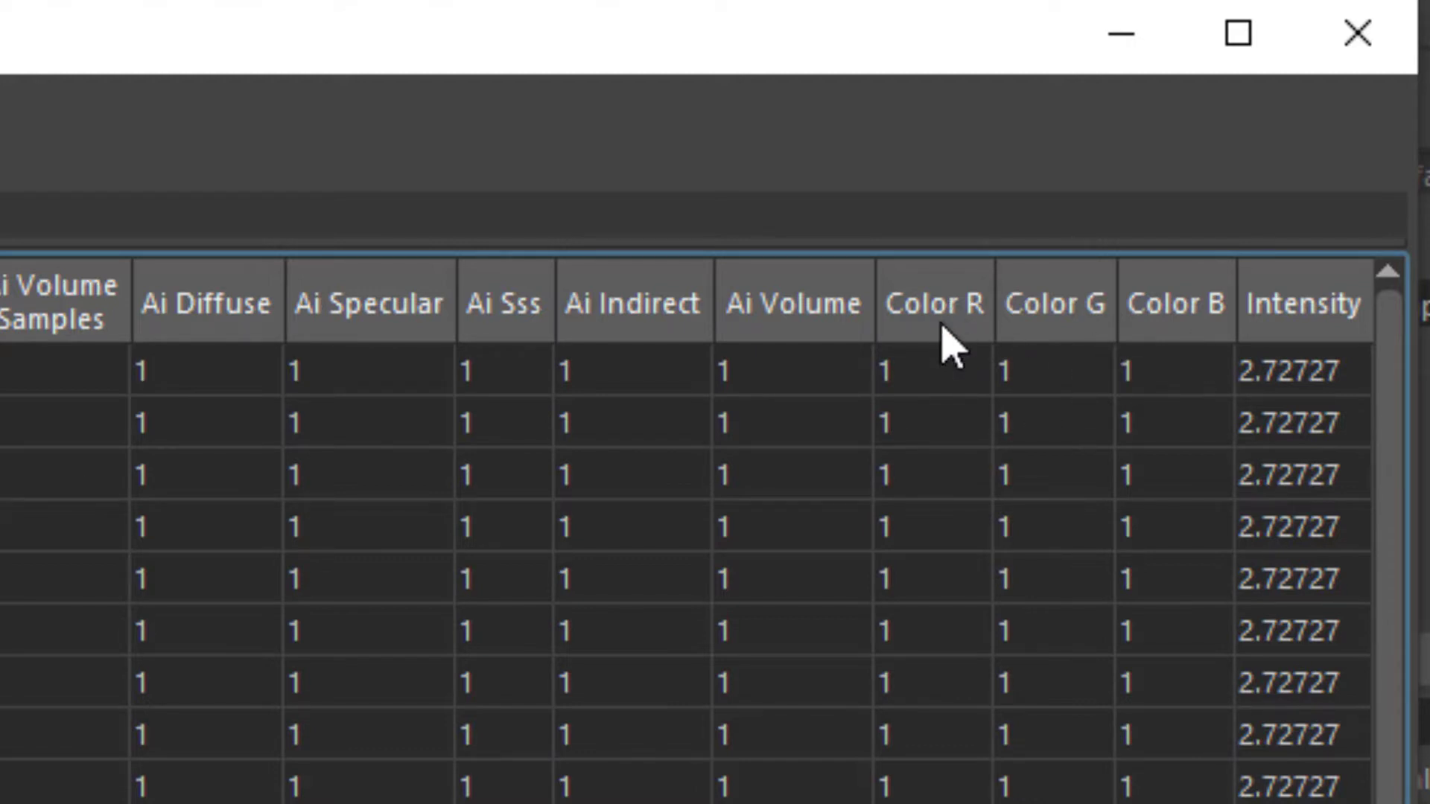
left_click(1195, 319)
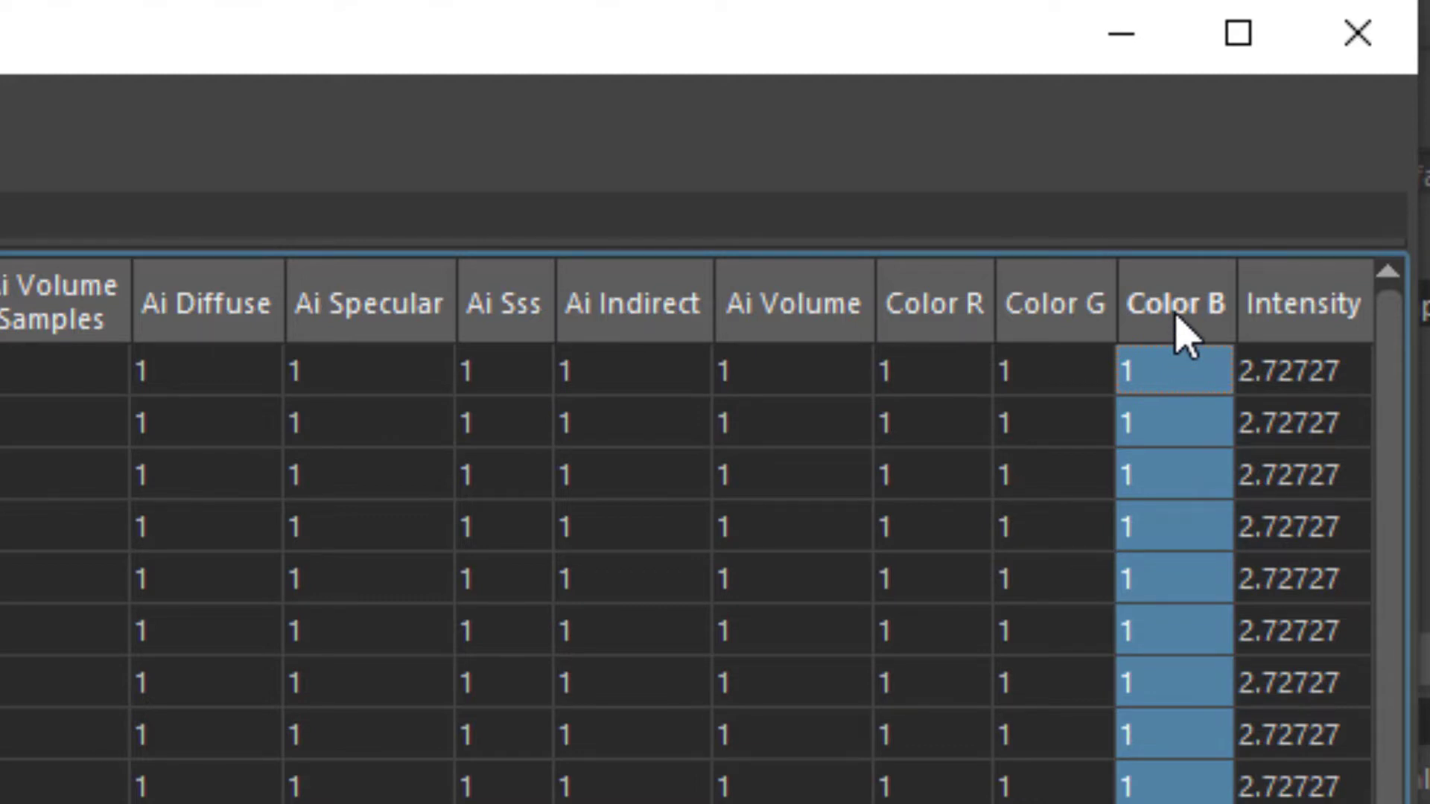
type("0")
key("Return")
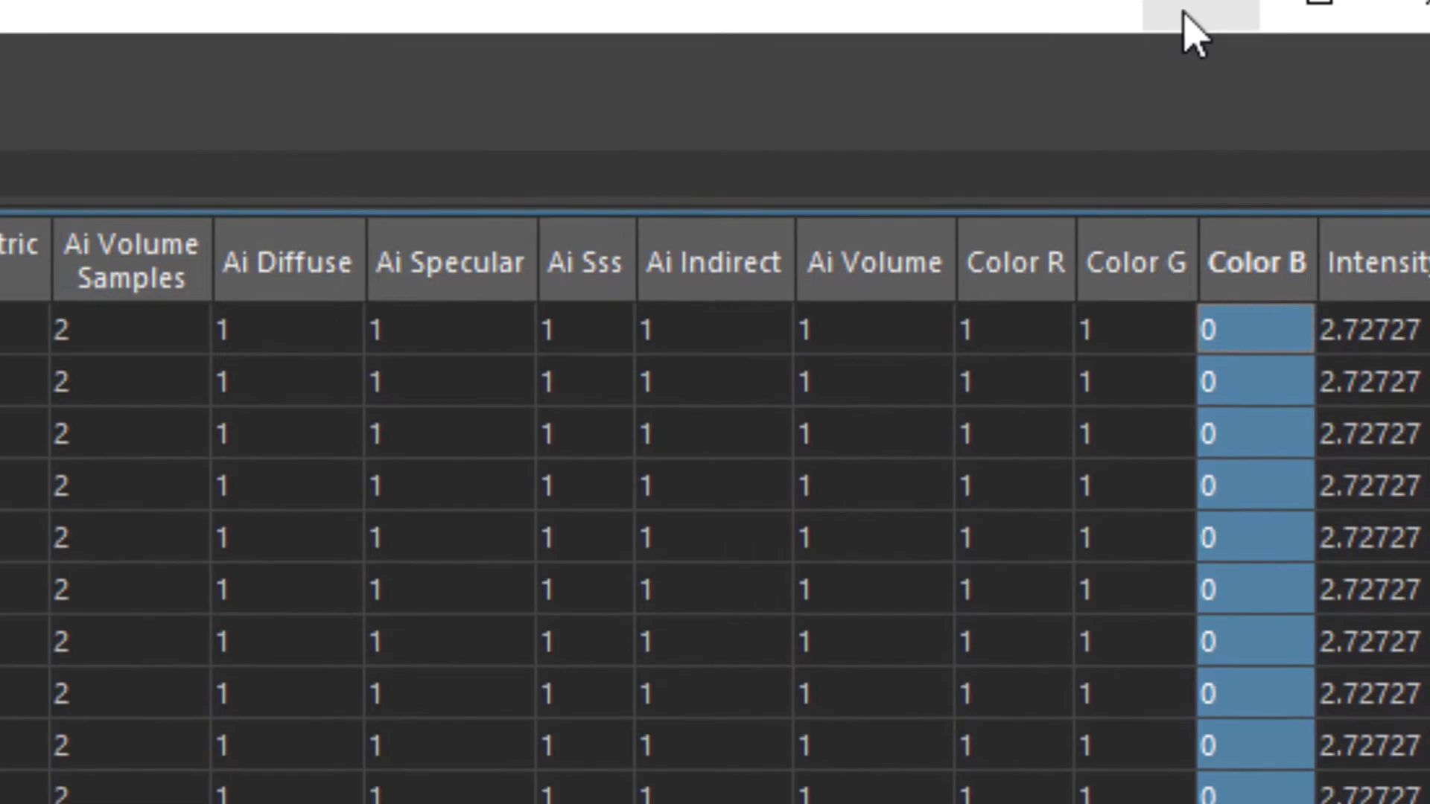
left_click(1191, 33)
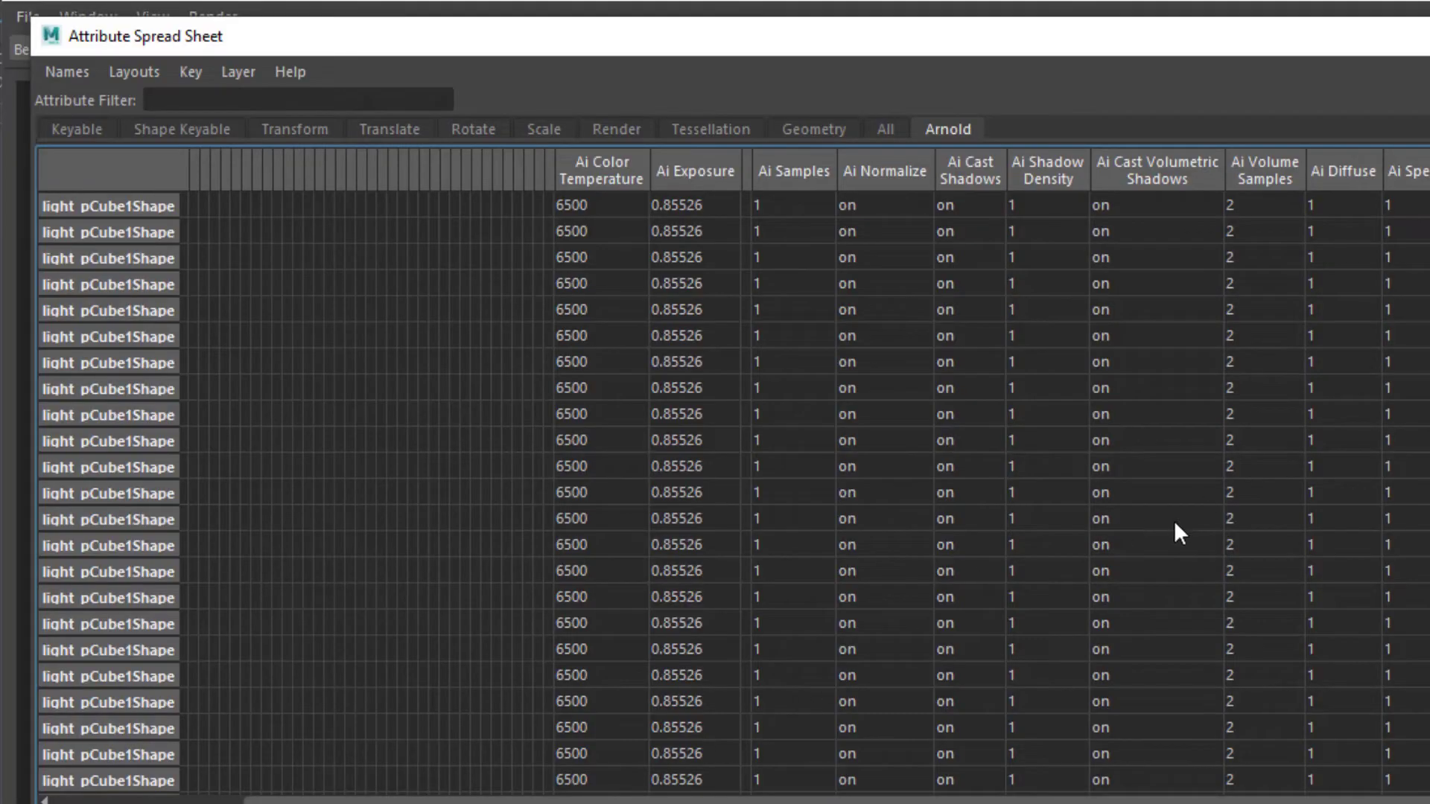
Step: Set Ai Exposure to 1.2 for all the mesh lights, then close the Arnold RenderView
left_click(714, 170)
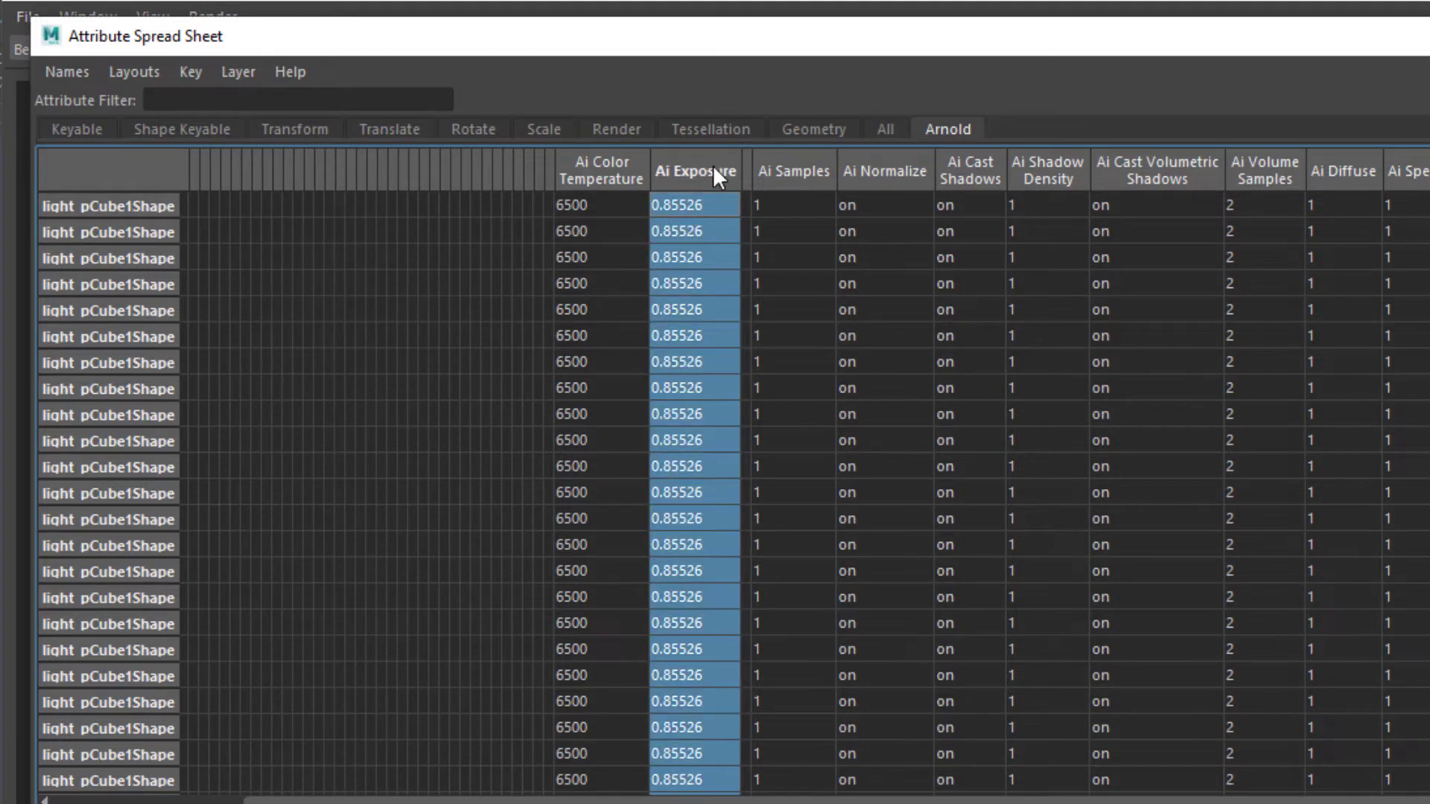
type("1.2")
key("Return")
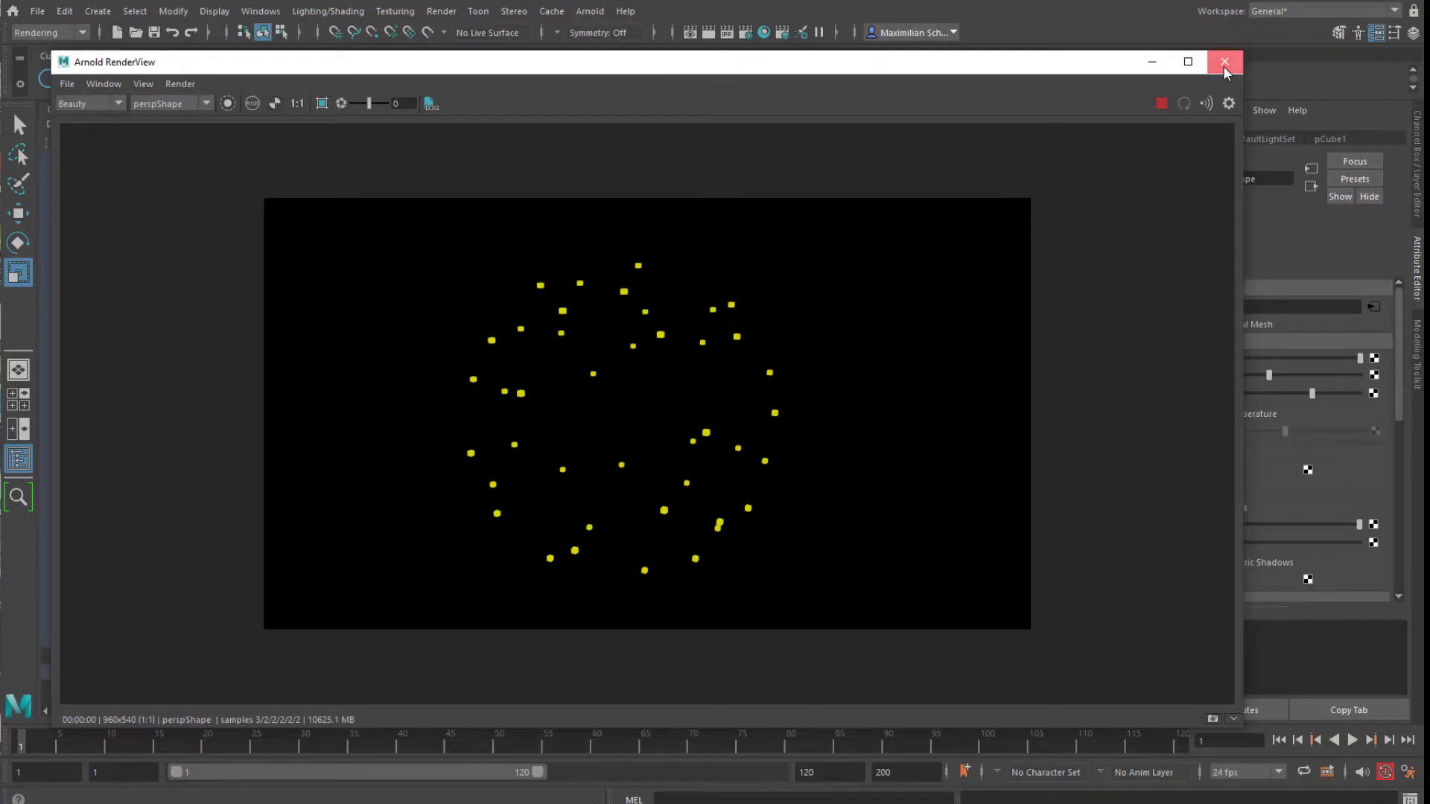
left_click(1224, 63)
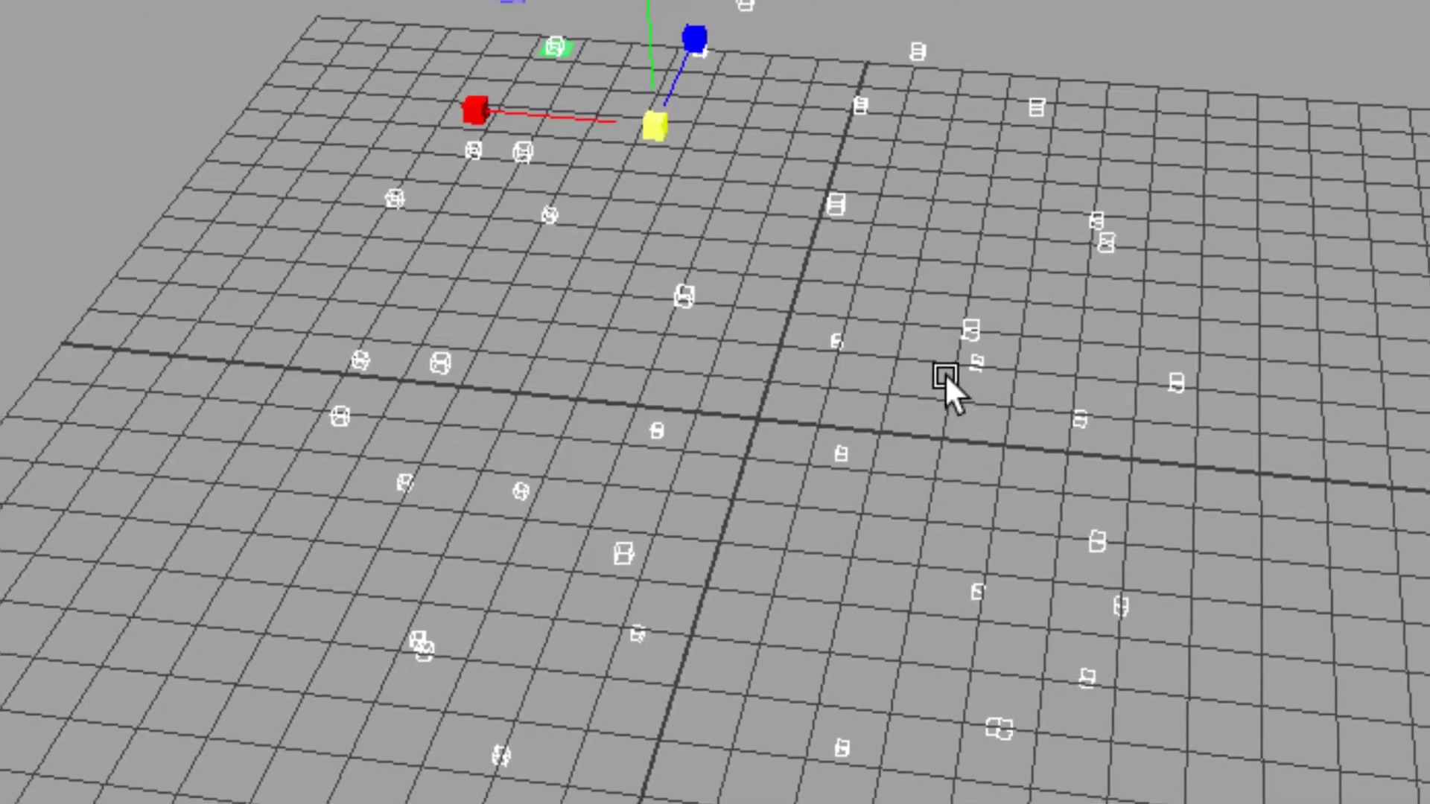
Step: Hide all cubes from pCube1 to pCube41 and show nurbsSphere1 again
left_click_drag(985, 422, 865, 438, "alt")
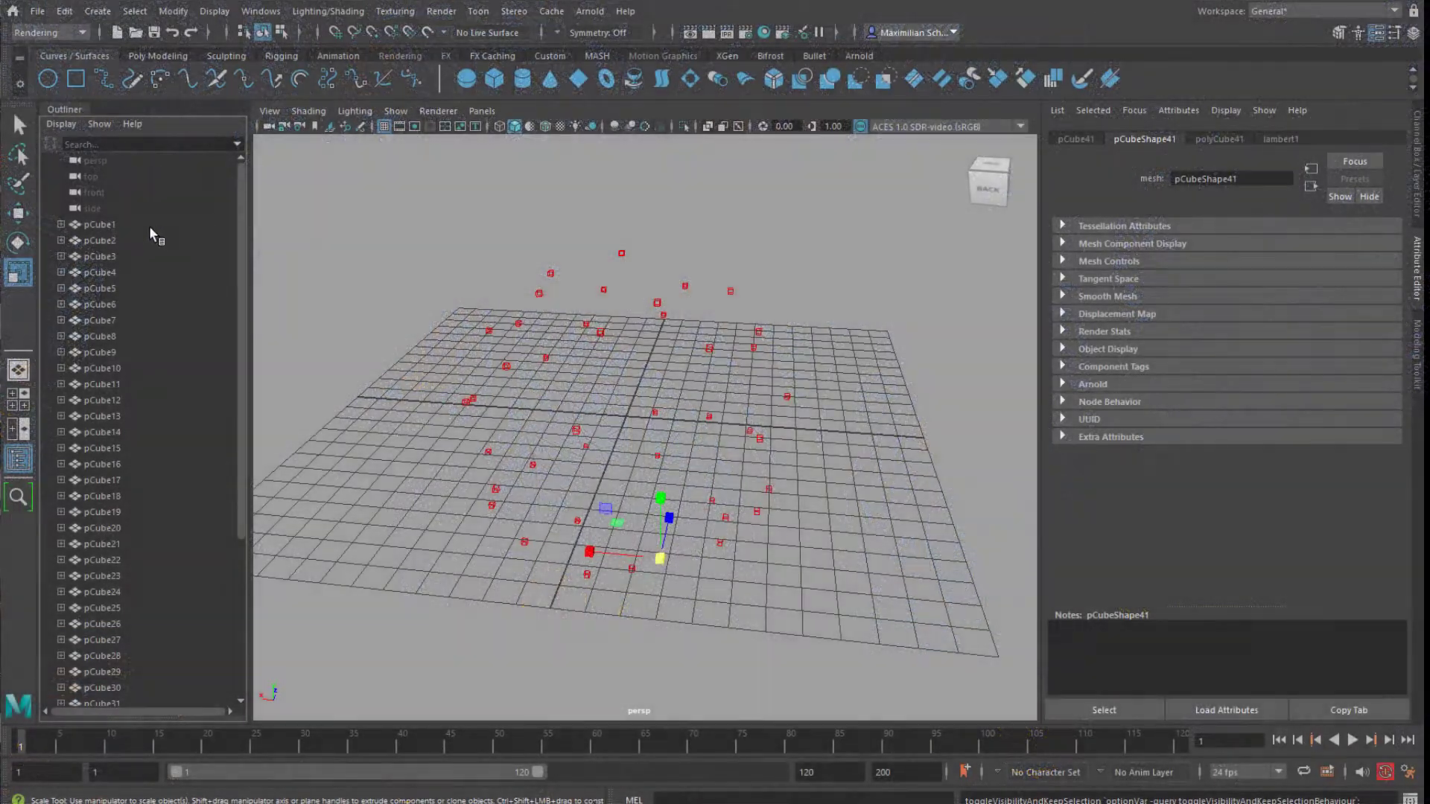
left_click(99, 224, "shift")
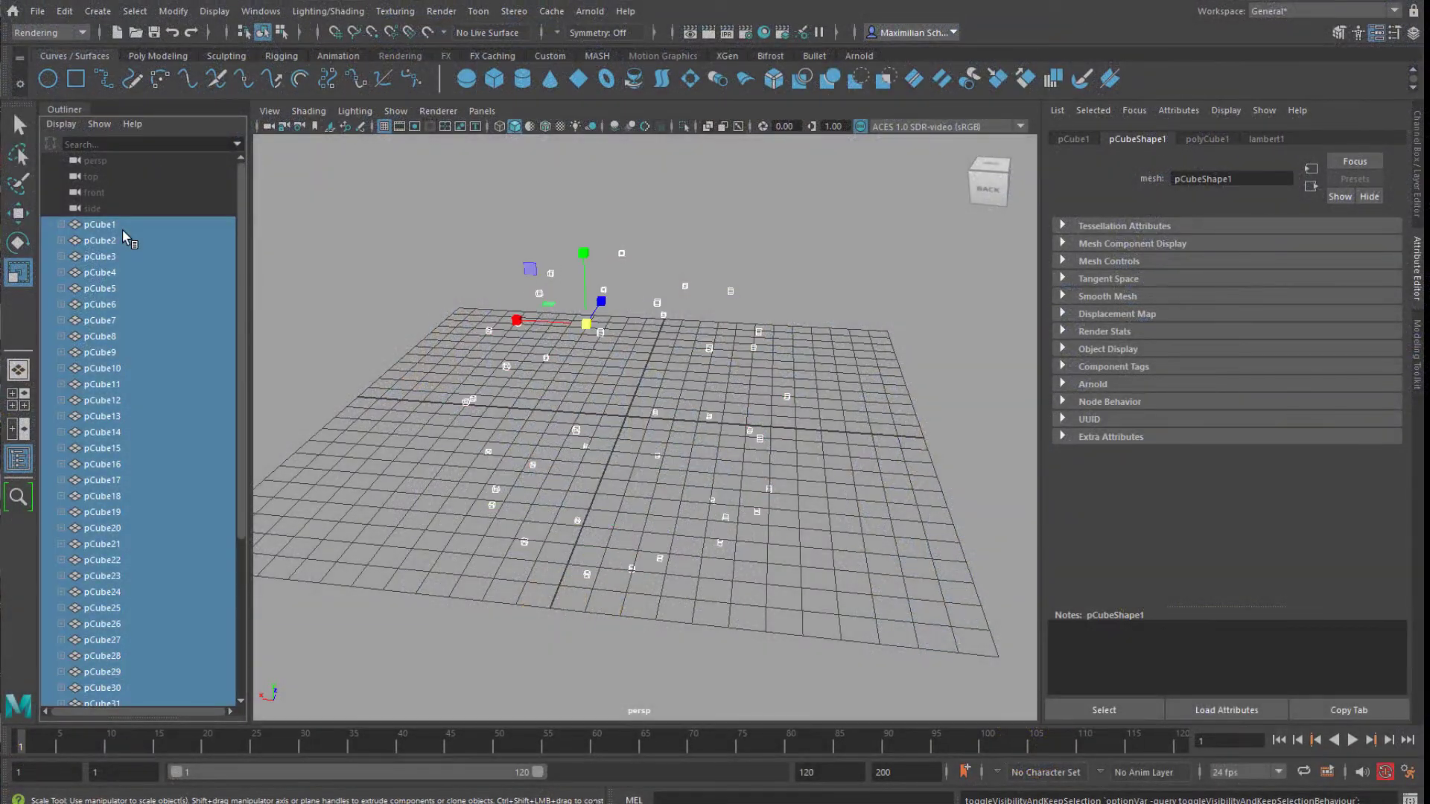
key("ctrl+h")
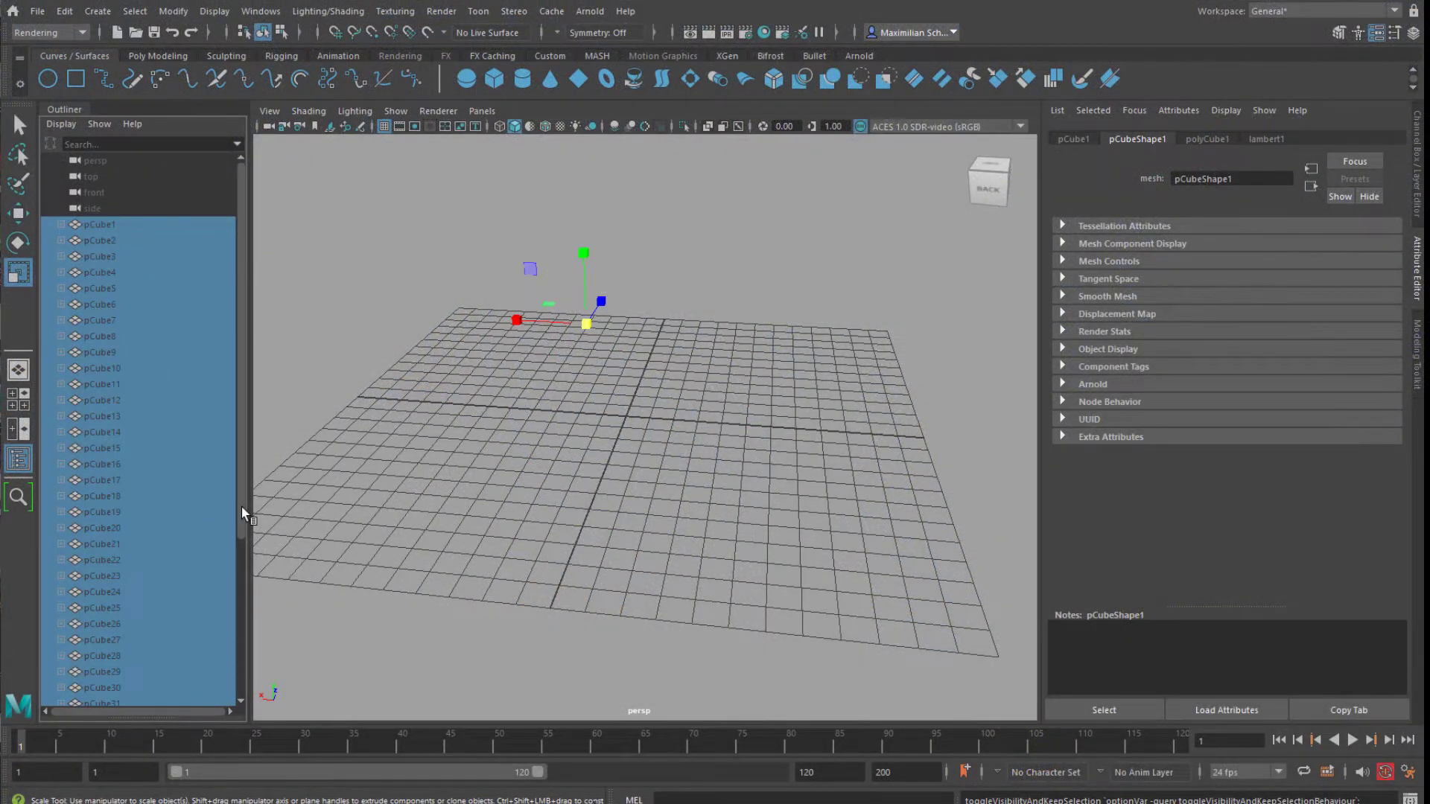
left_click_drag(241, 507, 234, 673)
left_click(123, 654)
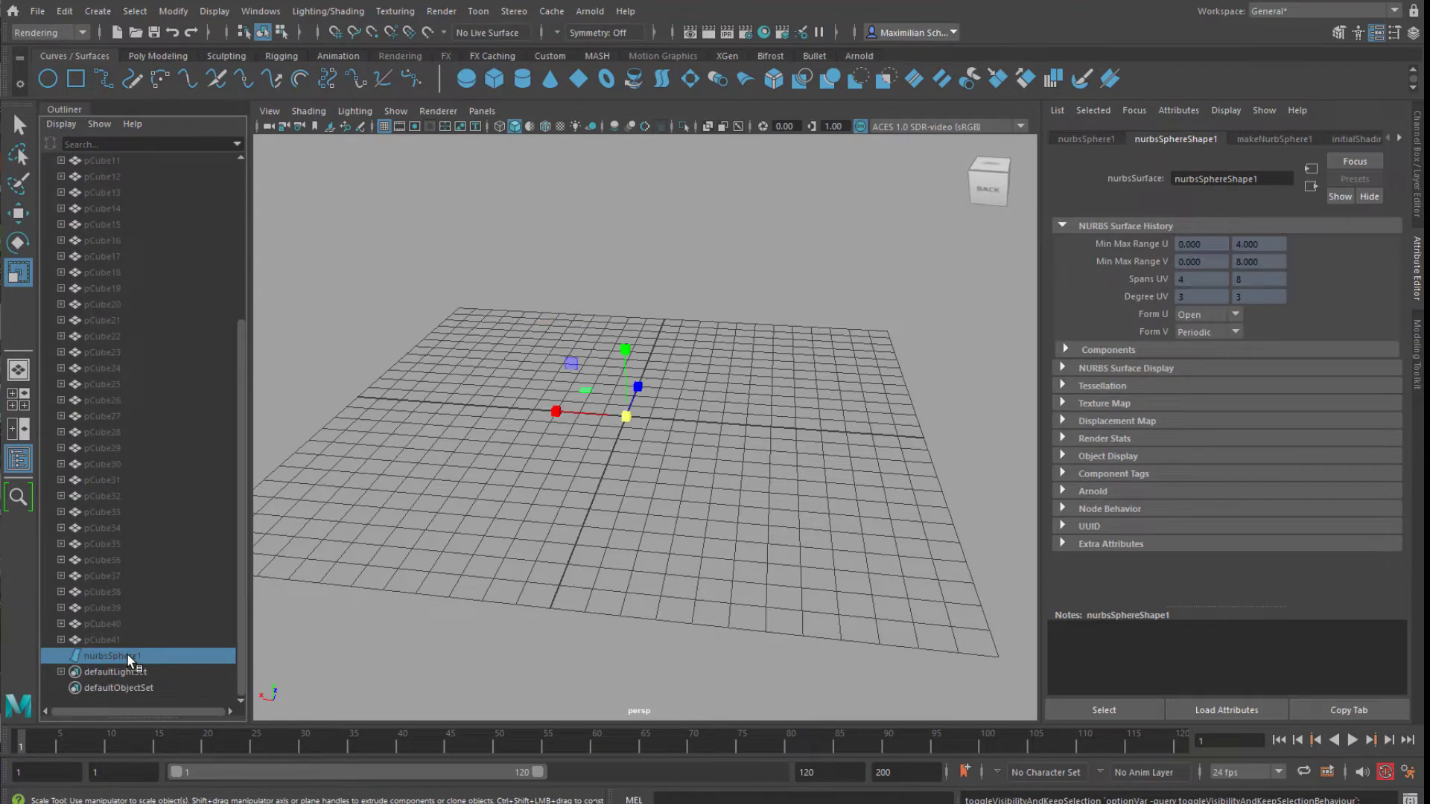
key("shift+h")
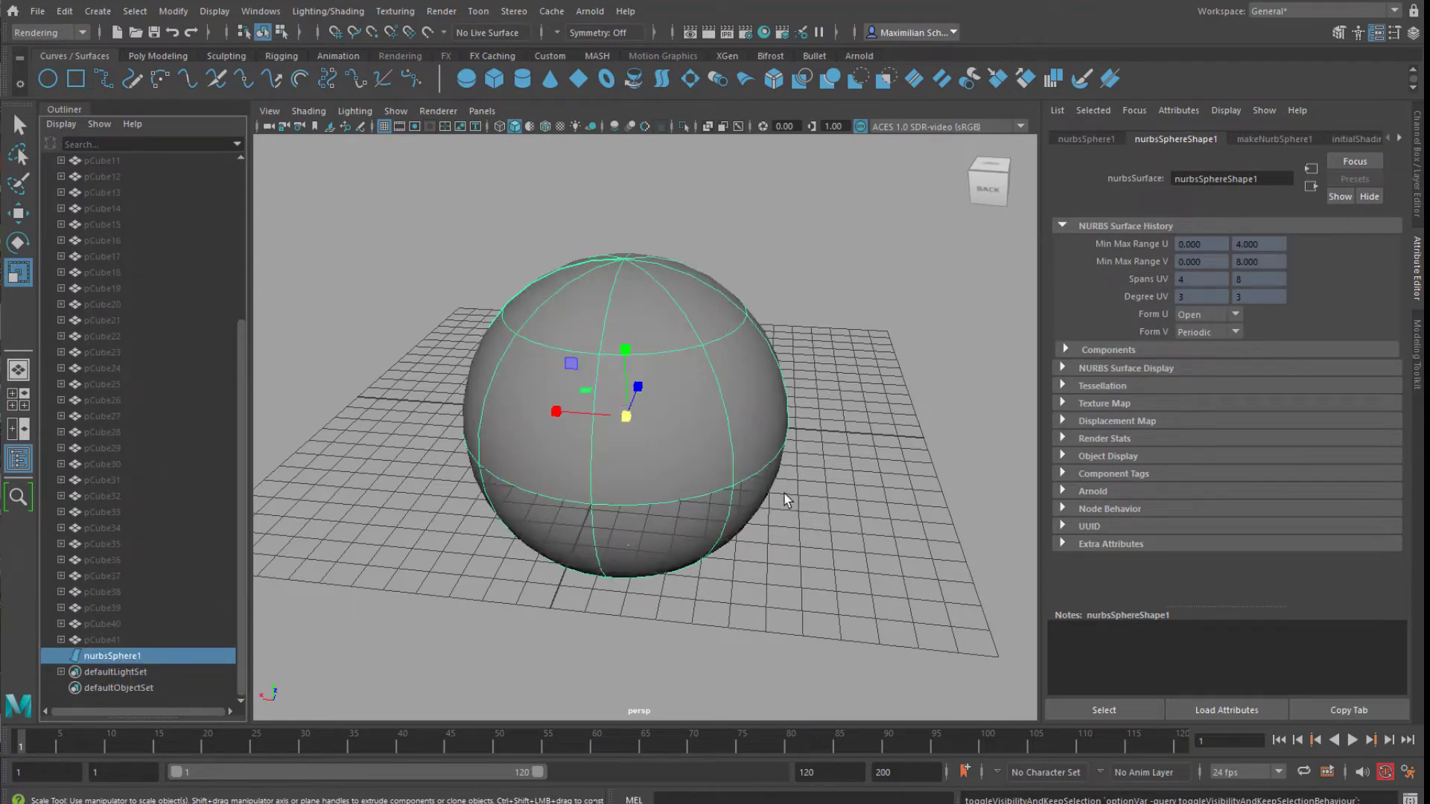
Step: Make nurbsSphere1 live and draw an EP curve sweeping across its front surface, then restart the EP Curve tool
left_click_drag(786, 499, 782, 494, "alt")
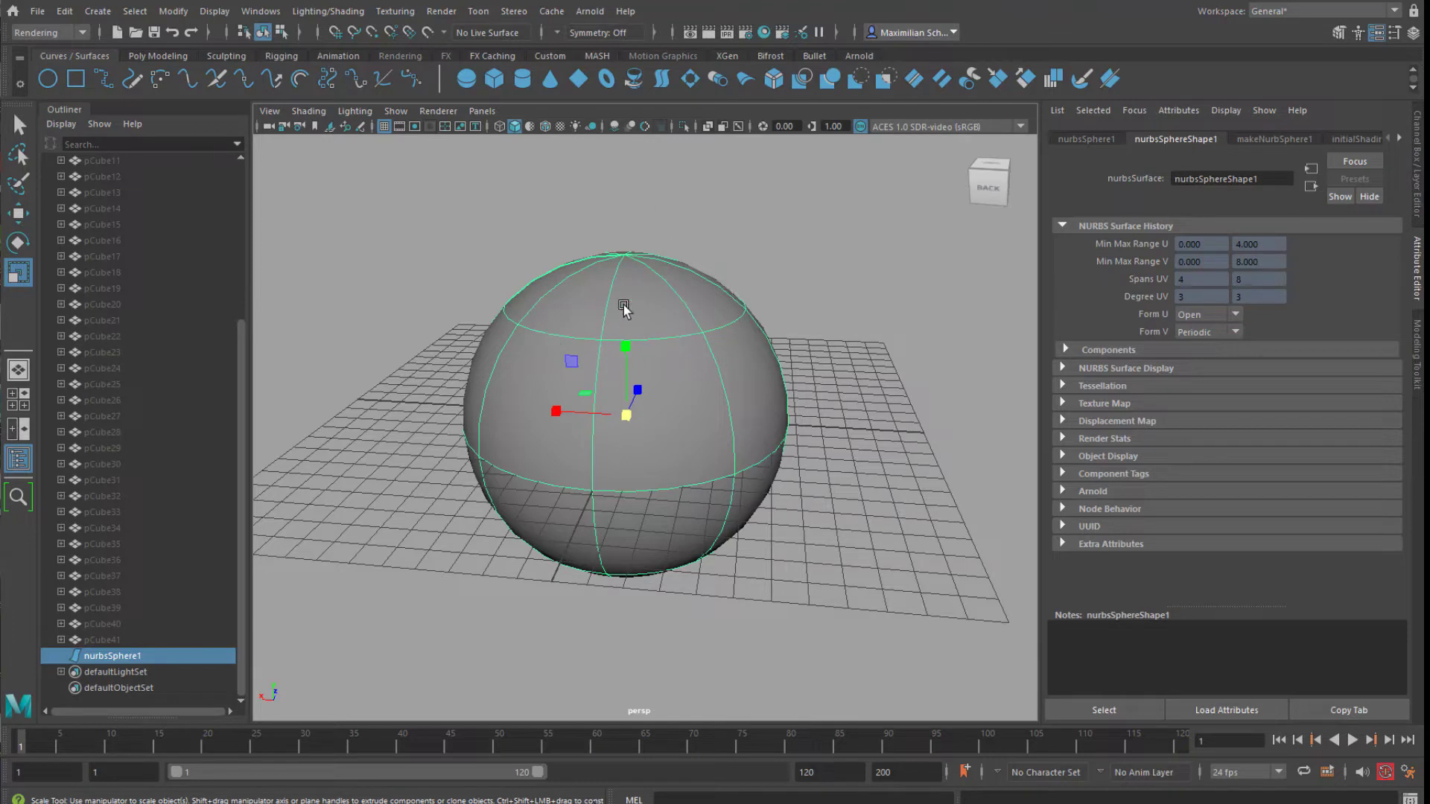
left_click(429, 33)
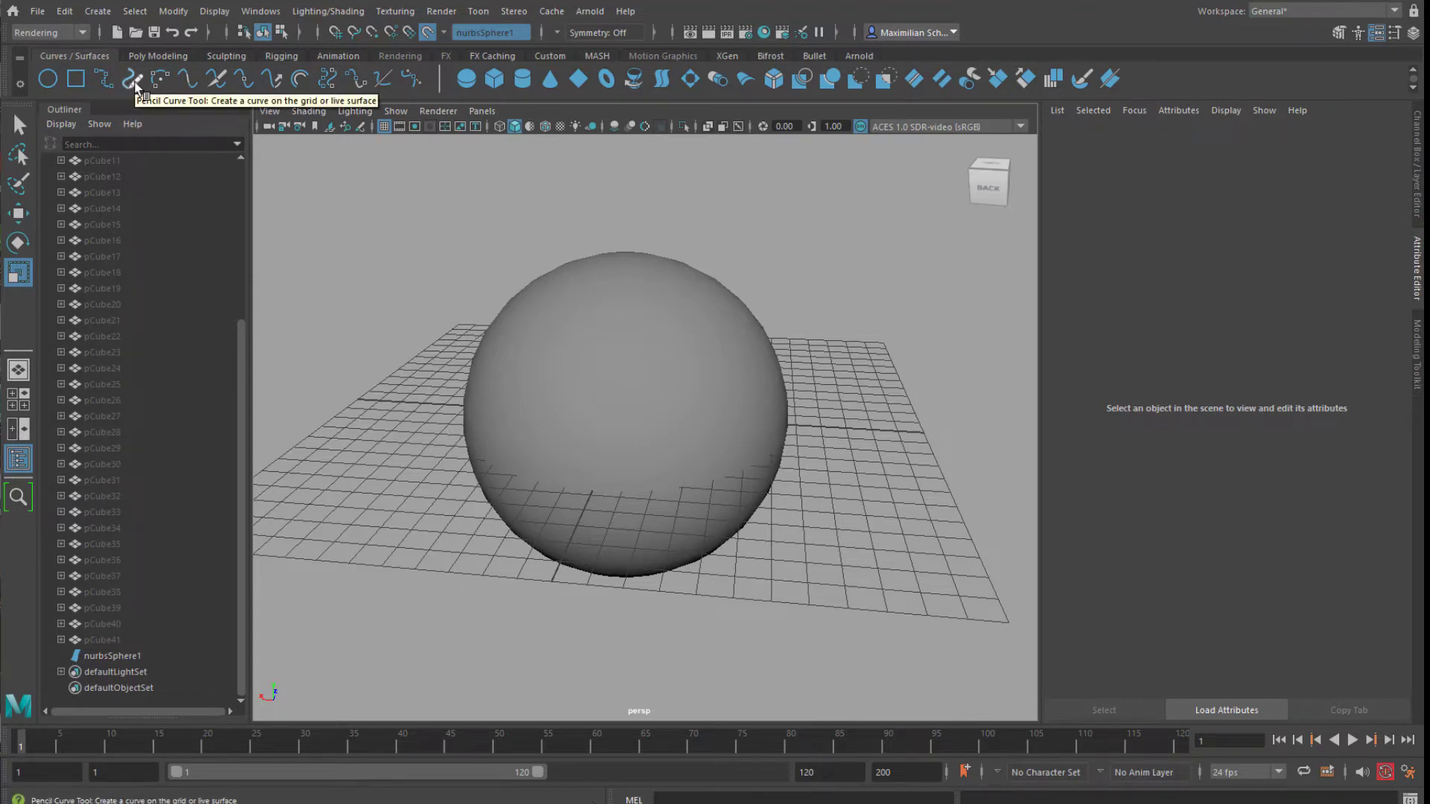
left_click(104, 79)
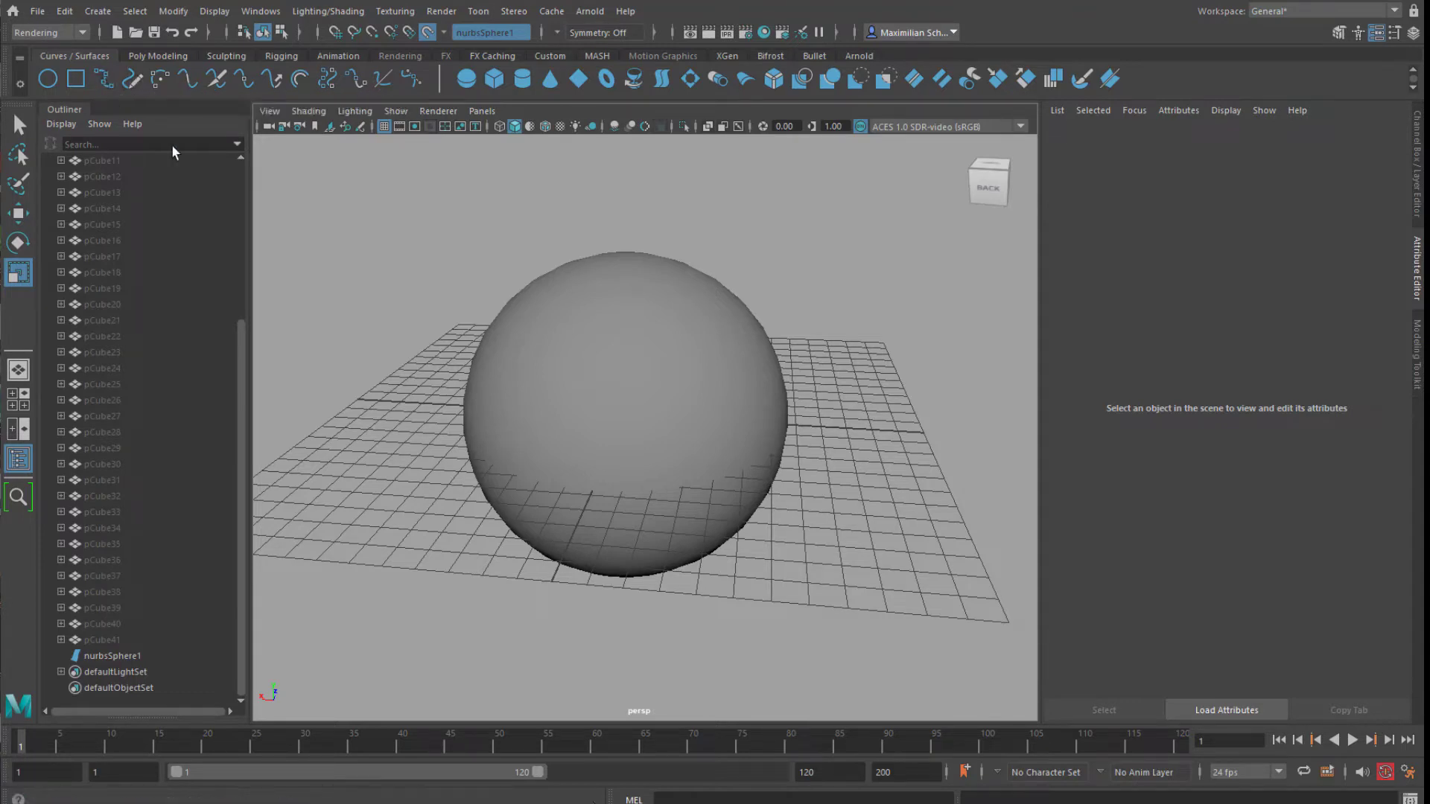
left_click(516, 365)
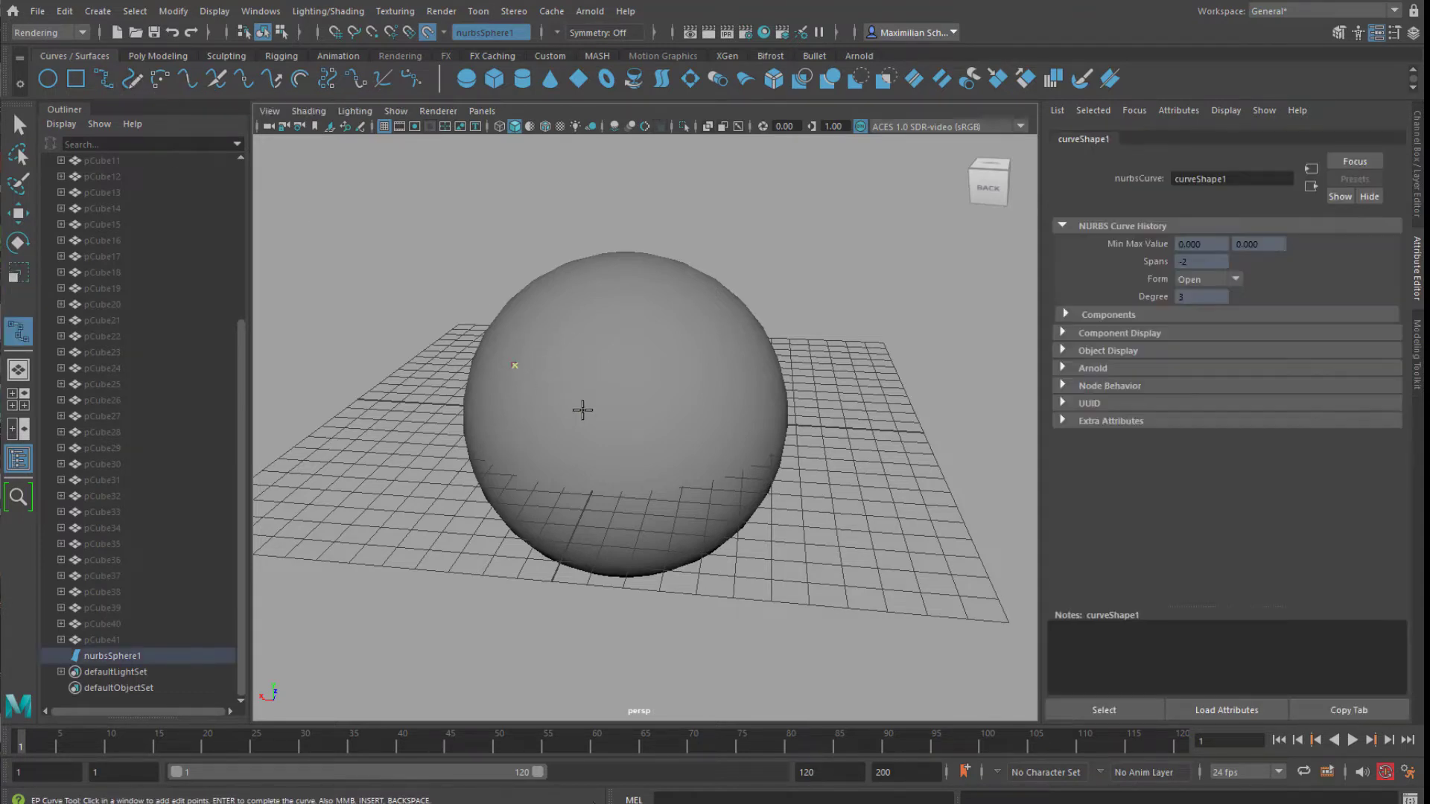
left_click(712, 434)
left_click(746, 429)
key("r")
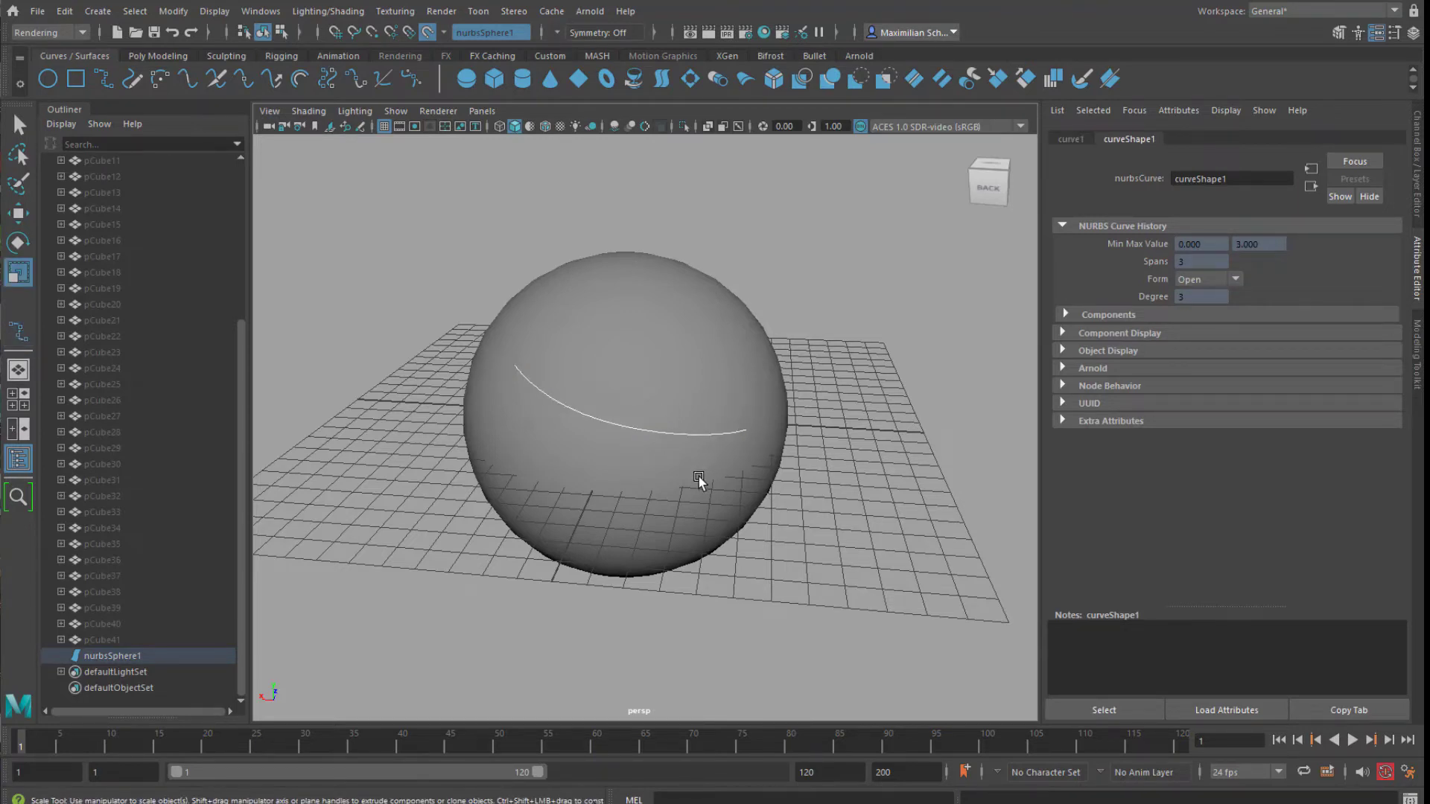
key("y")
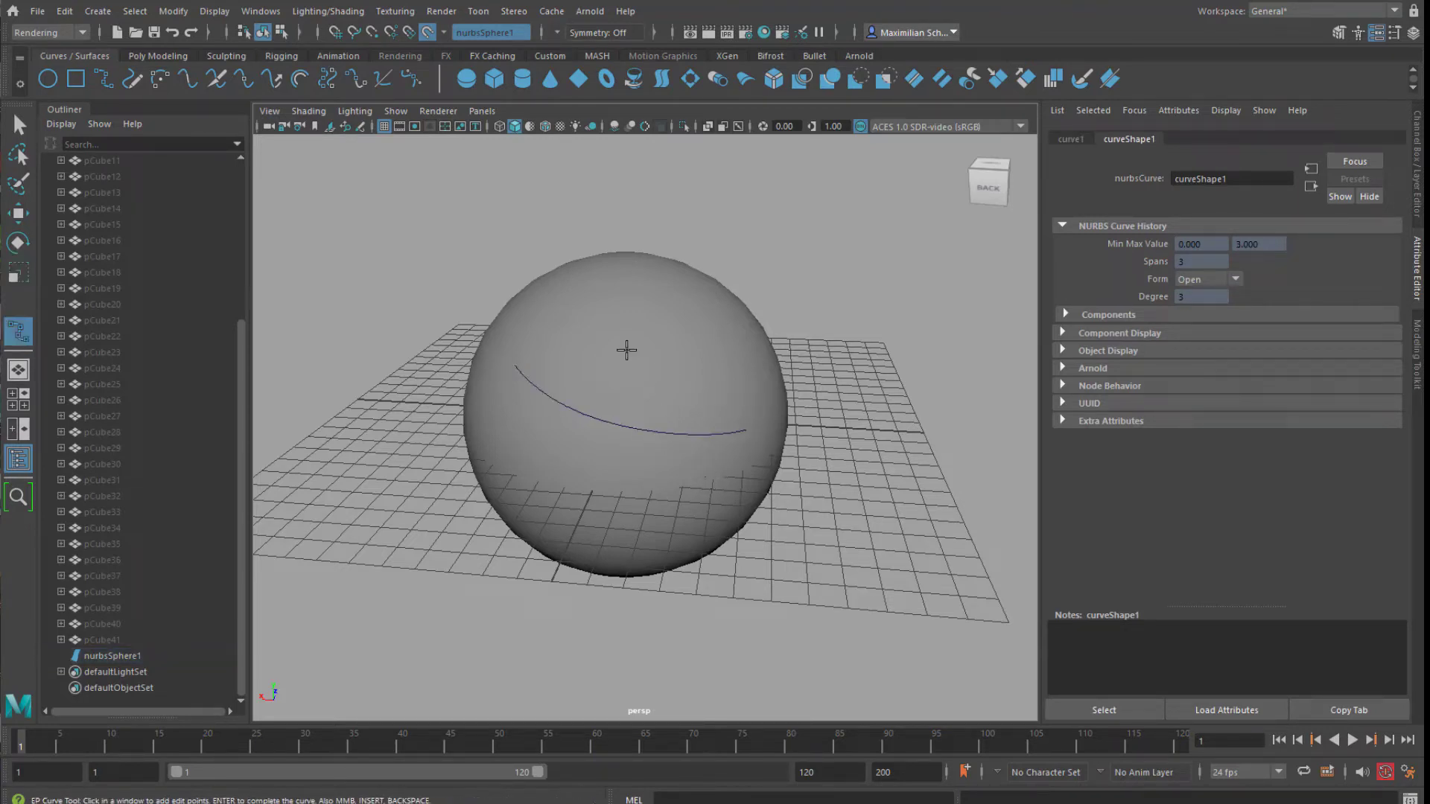
Step: Draw two EP curves on the sphere's front, one crossing the first curve downward and one hooking toward the lower part
left_click(609, 333)
left_click(615, 393)
left_click(569, 469)
key("r")
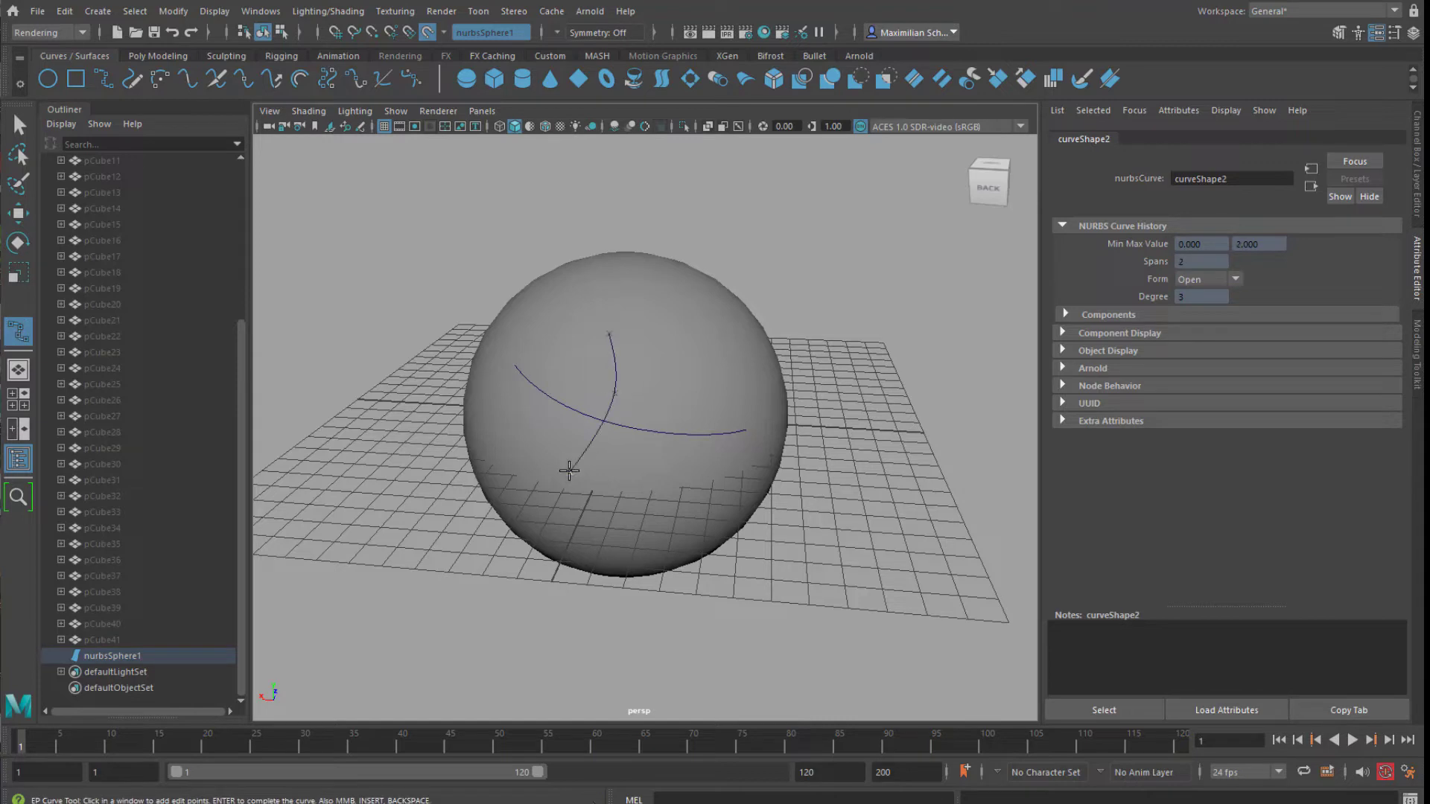
left_click(668, 390)
left_click(679, 484)
left_click(603, 521)
left_click(575, 526)
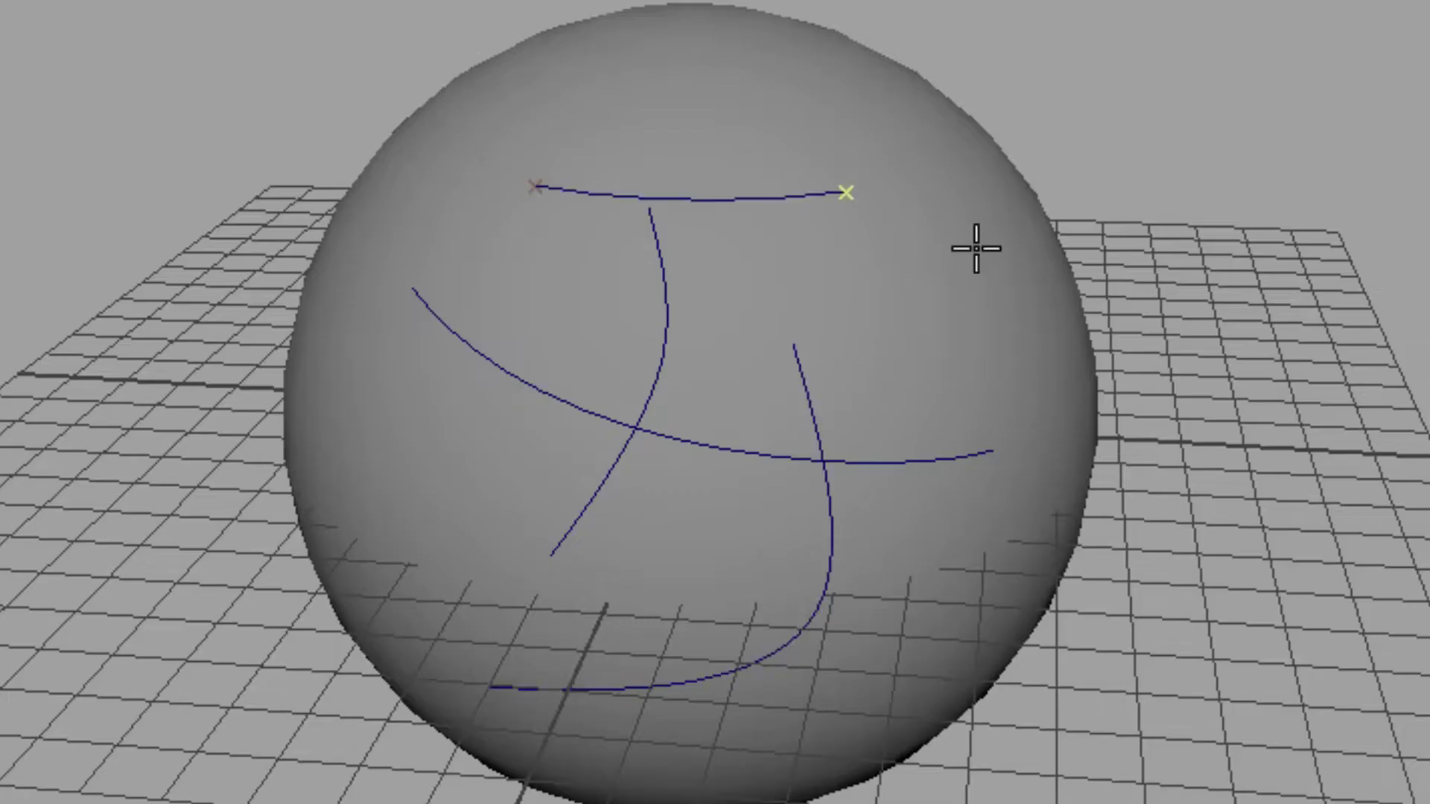
Step: Draw further EP curves across the upper front and along the adjoining side of the sphere, completing each one
left_click(1077, 361)
key("Return")
left_click(399, 361)
left_click(1052, 495)
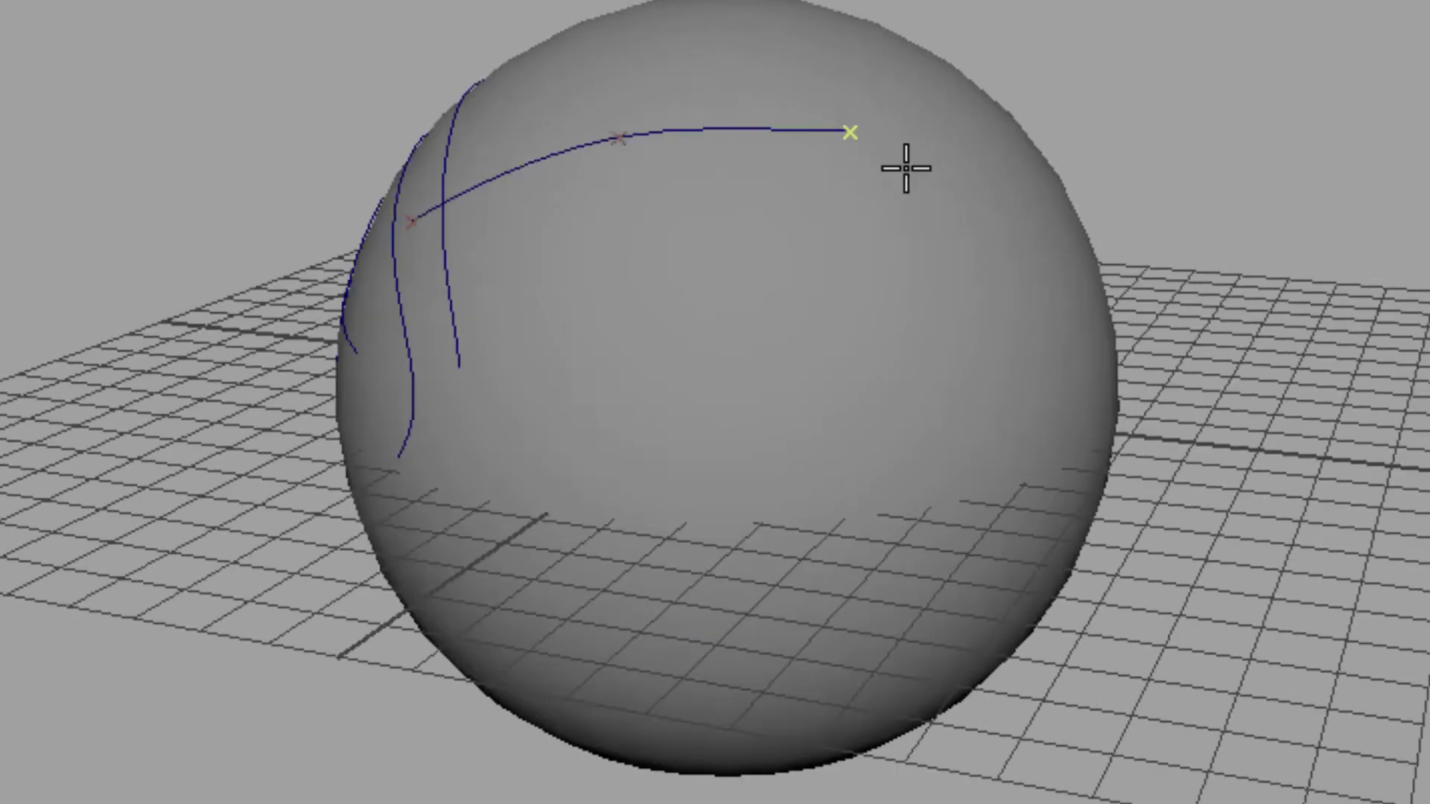
left_click(1069, 351)
key("Return")
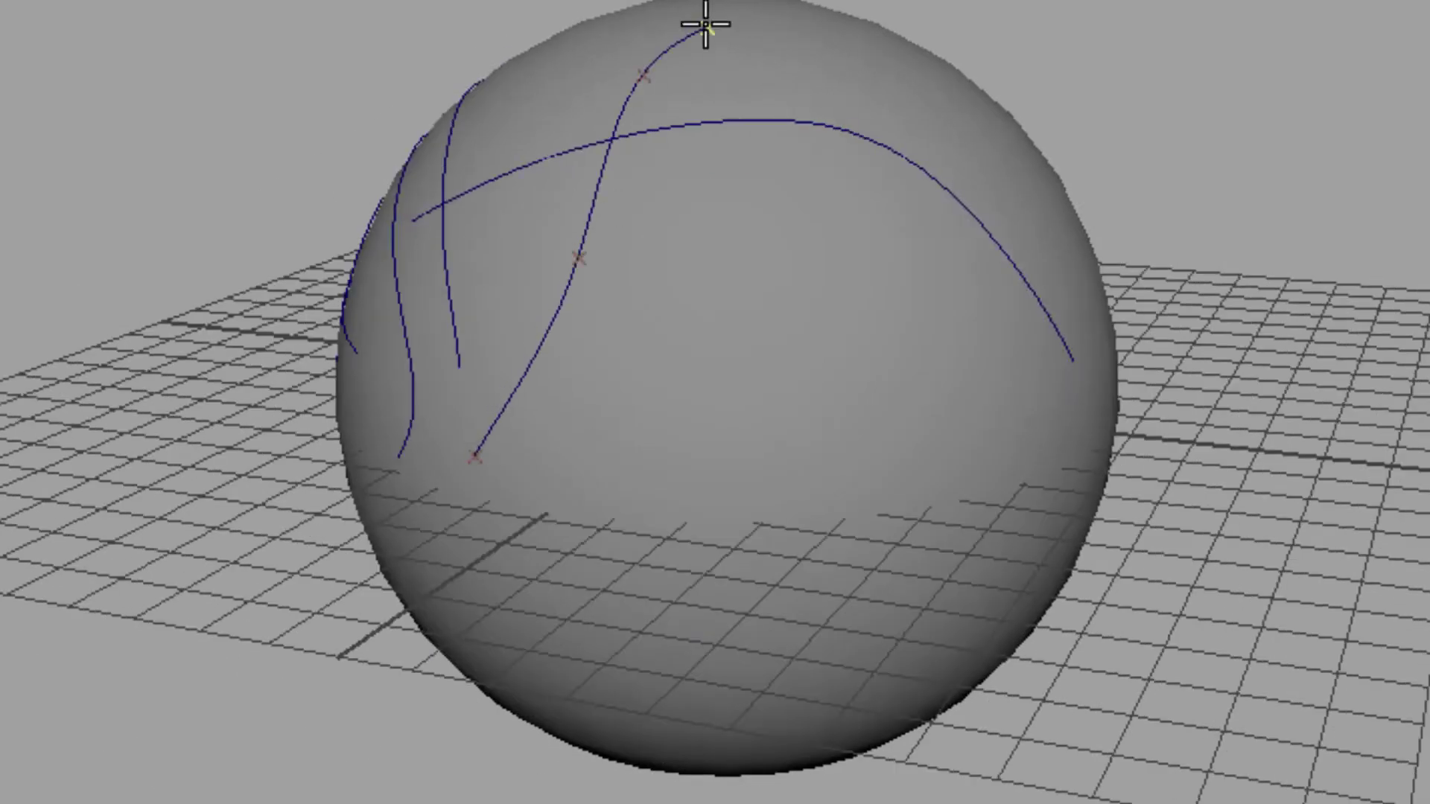
left_click(842, 568)
key("Return")
Step: Continue drawing EP curves around the sphere's other sides and over its top, including a winding S-shaped curve
left_click_drag(842, 568, 804, 453, "alt")
left_click(760, 404)
left_click(782, 557)
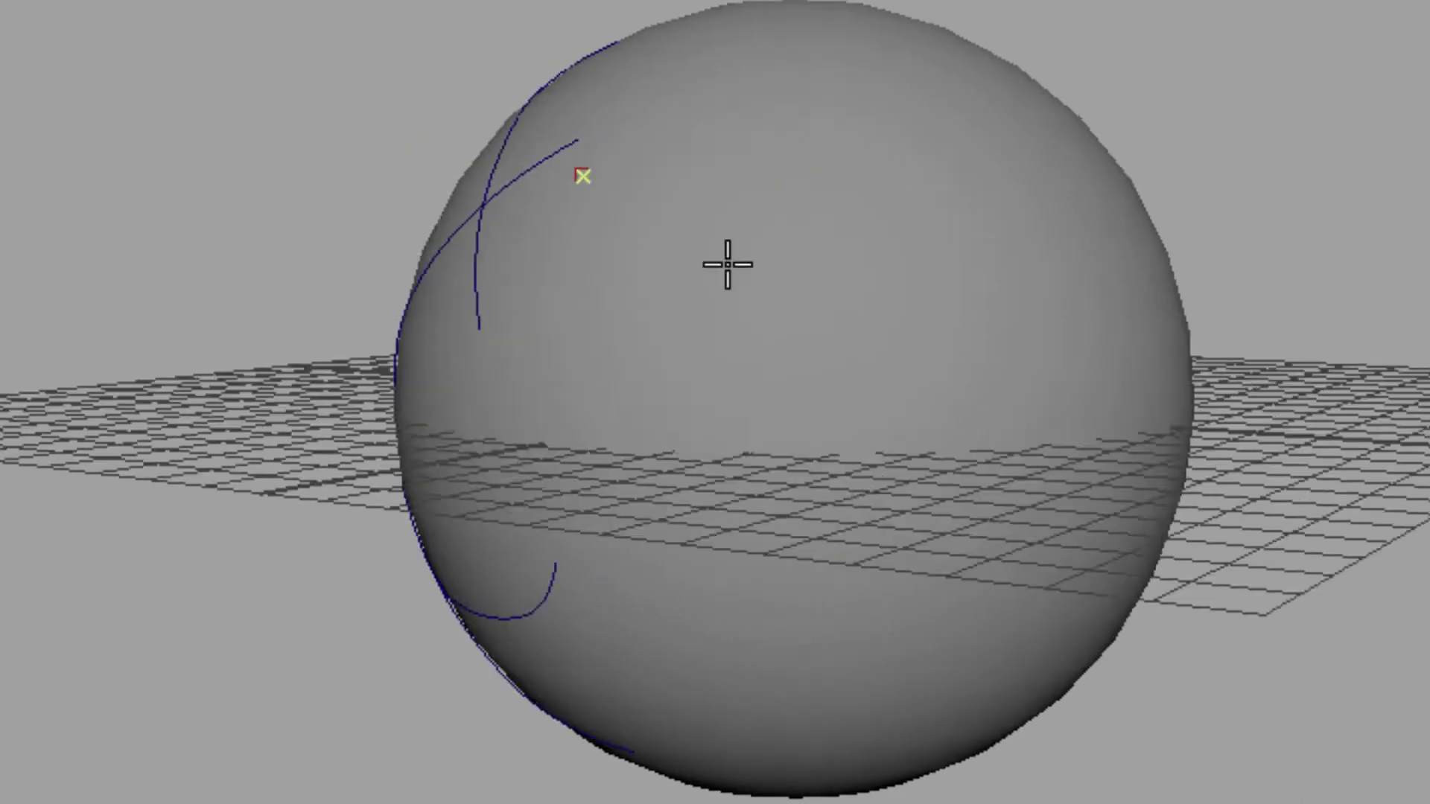
key("Return")
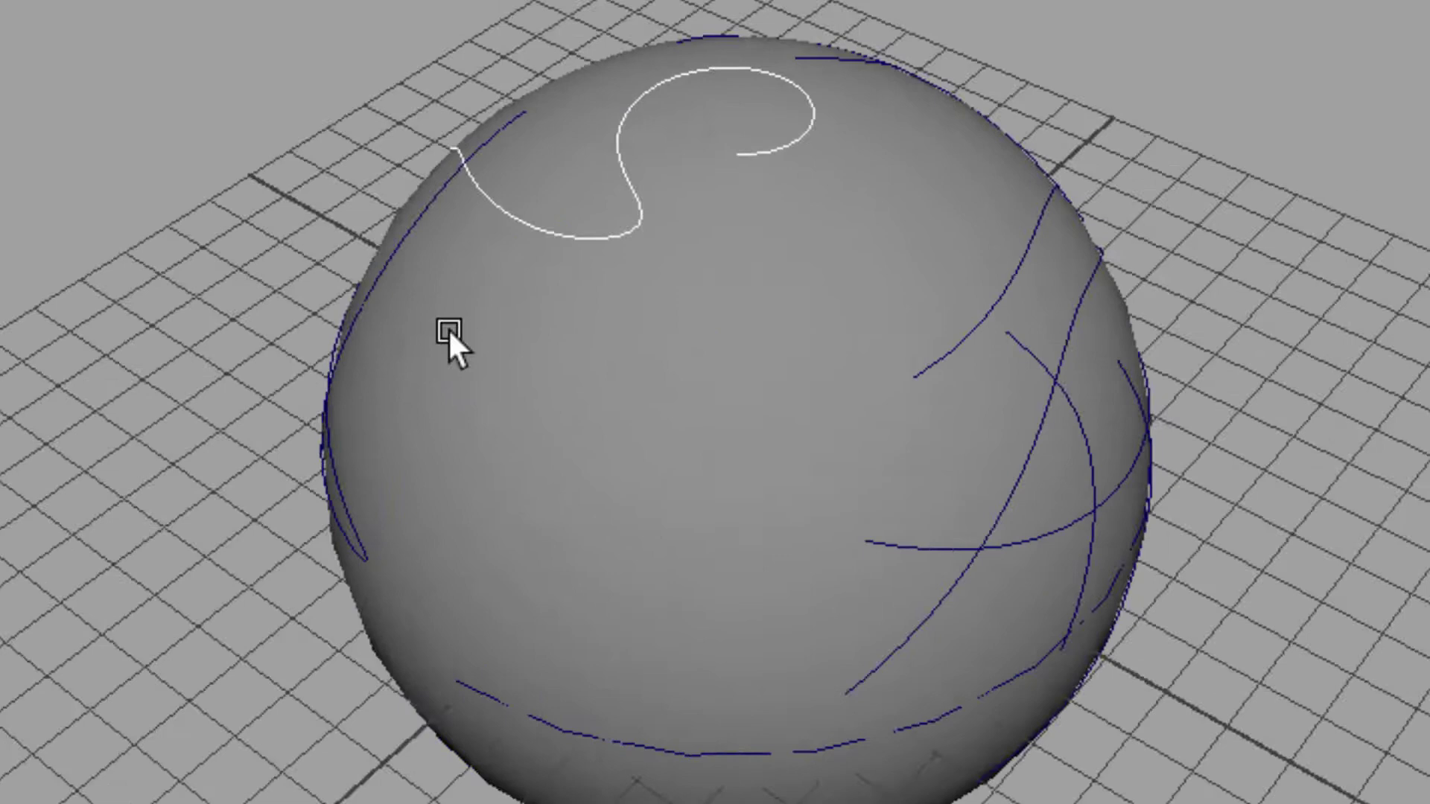
key("Return")
left_click(708, 181)
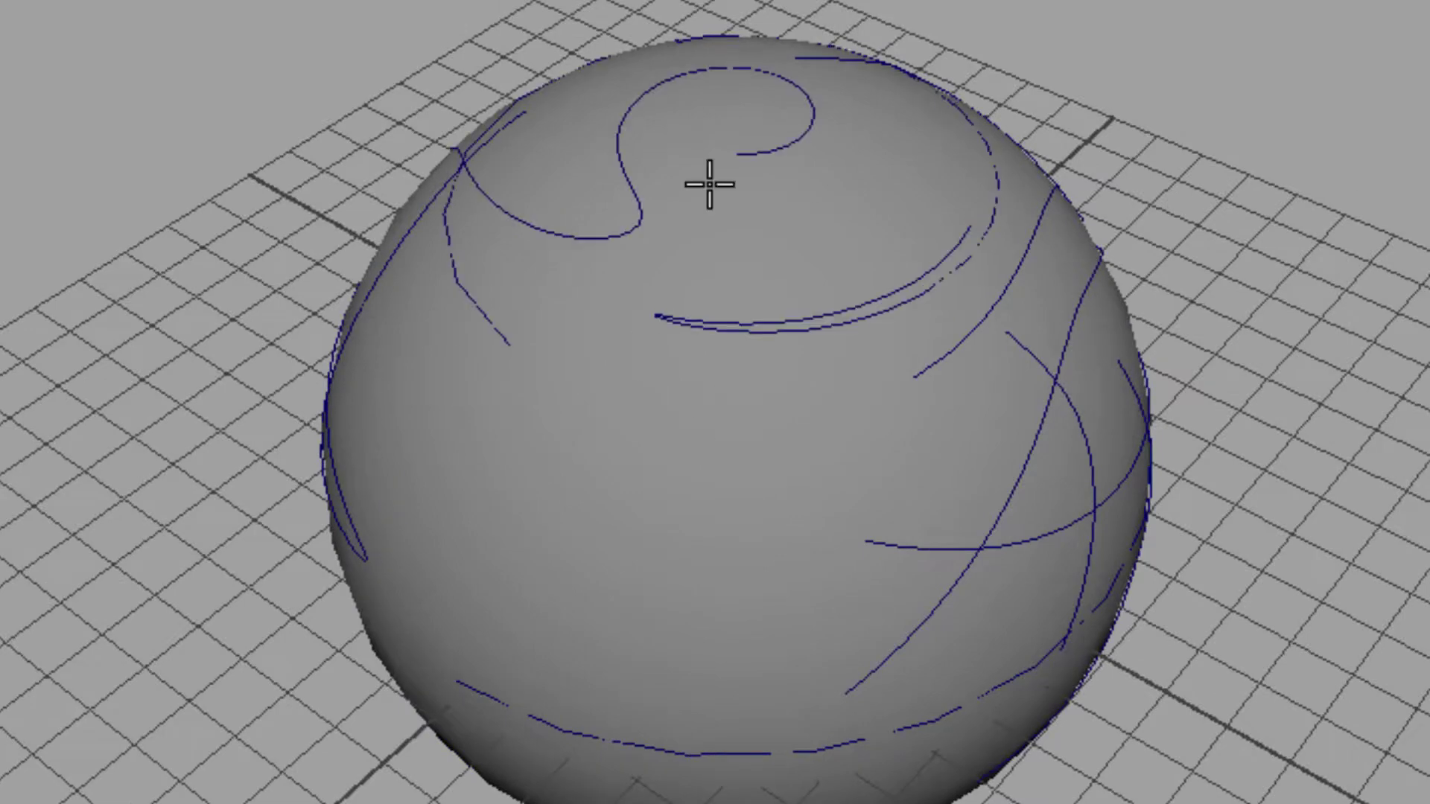
key("Return")
Step: Add EP curves around the sphere's lower half and underside, then finish drawing curves
left_click(437, 600)
left_click_drag(488, 677, 596, 373, "alt")
left_click(610, 449)
left_click(778, 596)
left_click_drag(866, 581, 727, 549, "alt")
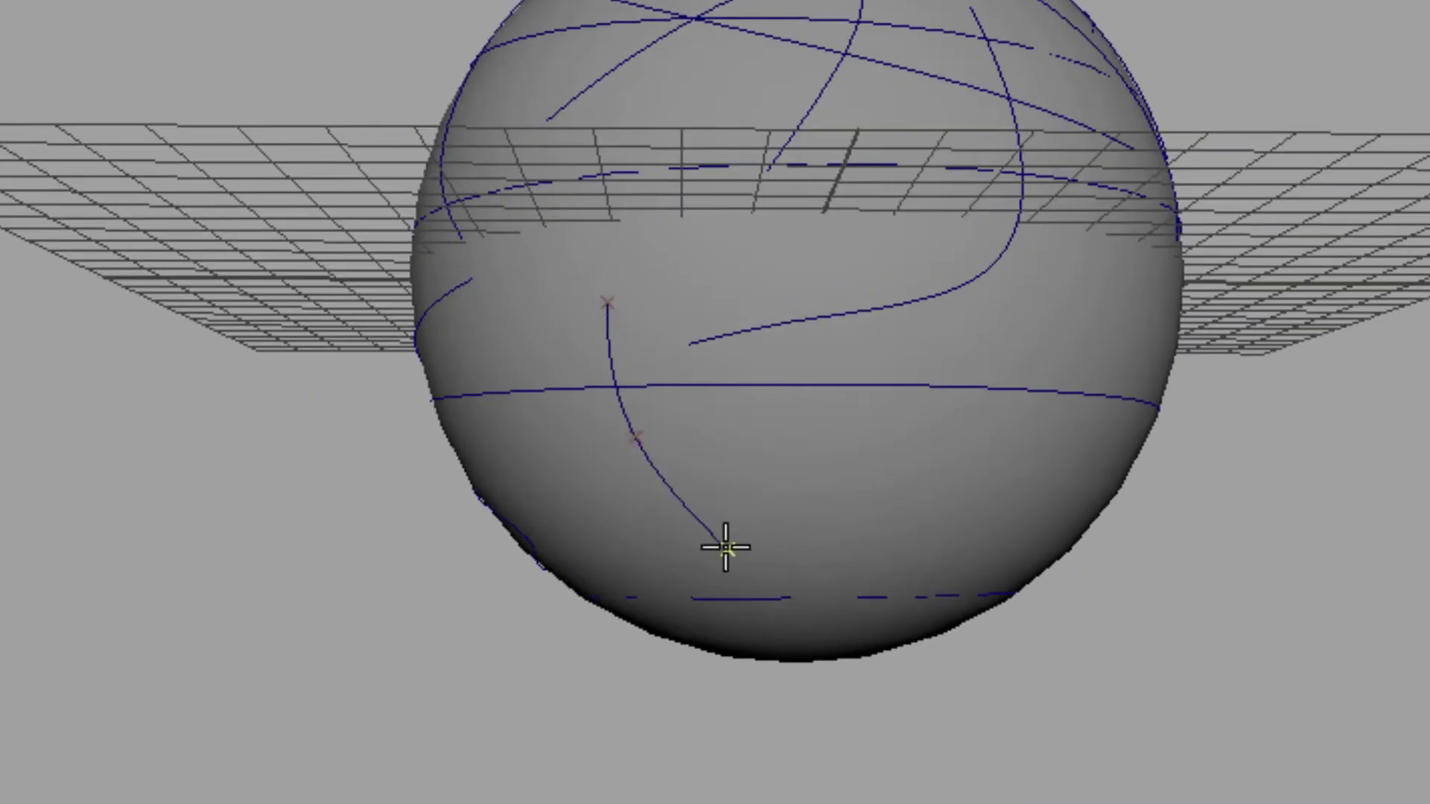
left_click_drag(1078, 520, 758, 354, "alt")
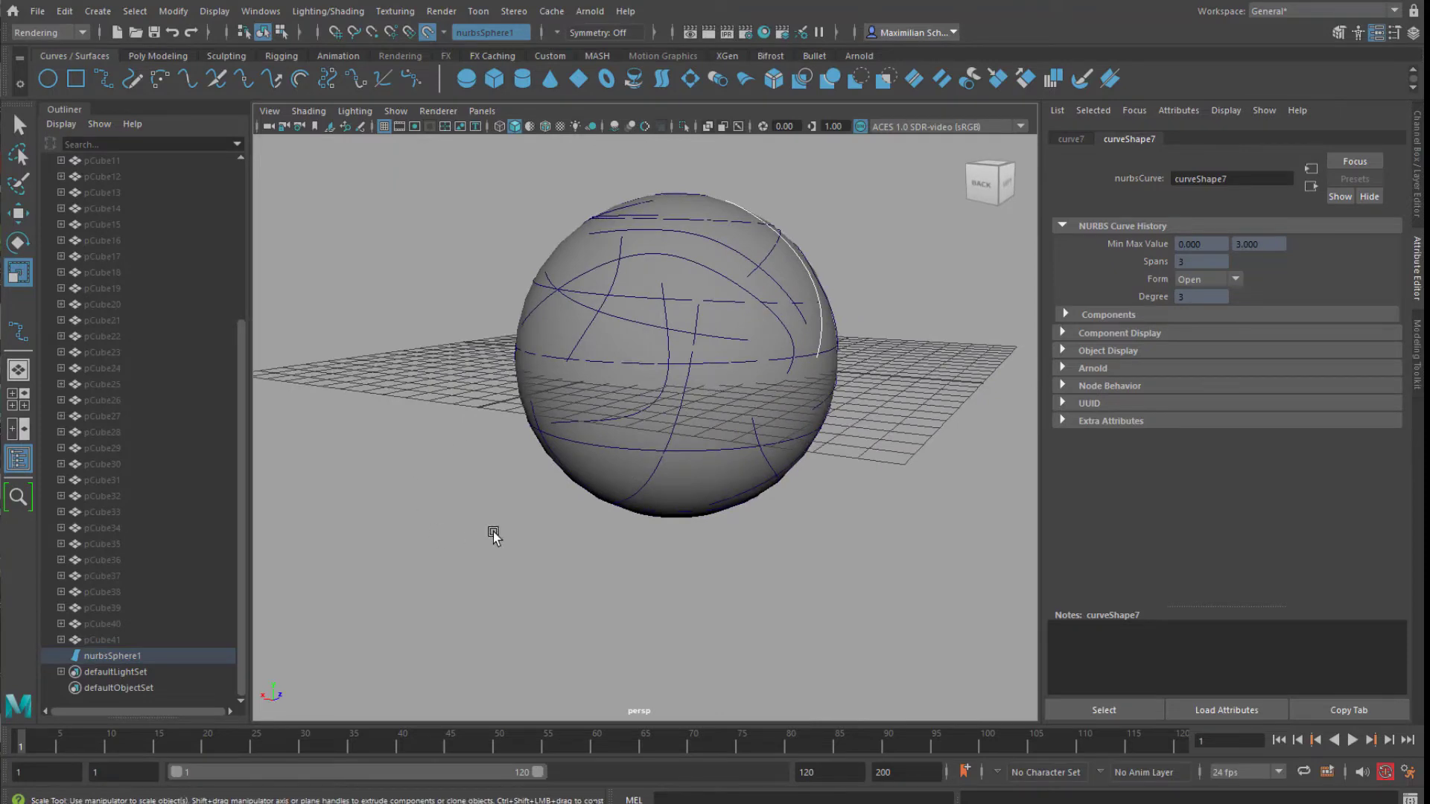
left_click_drag(696, 479, 708, 447, "alt")
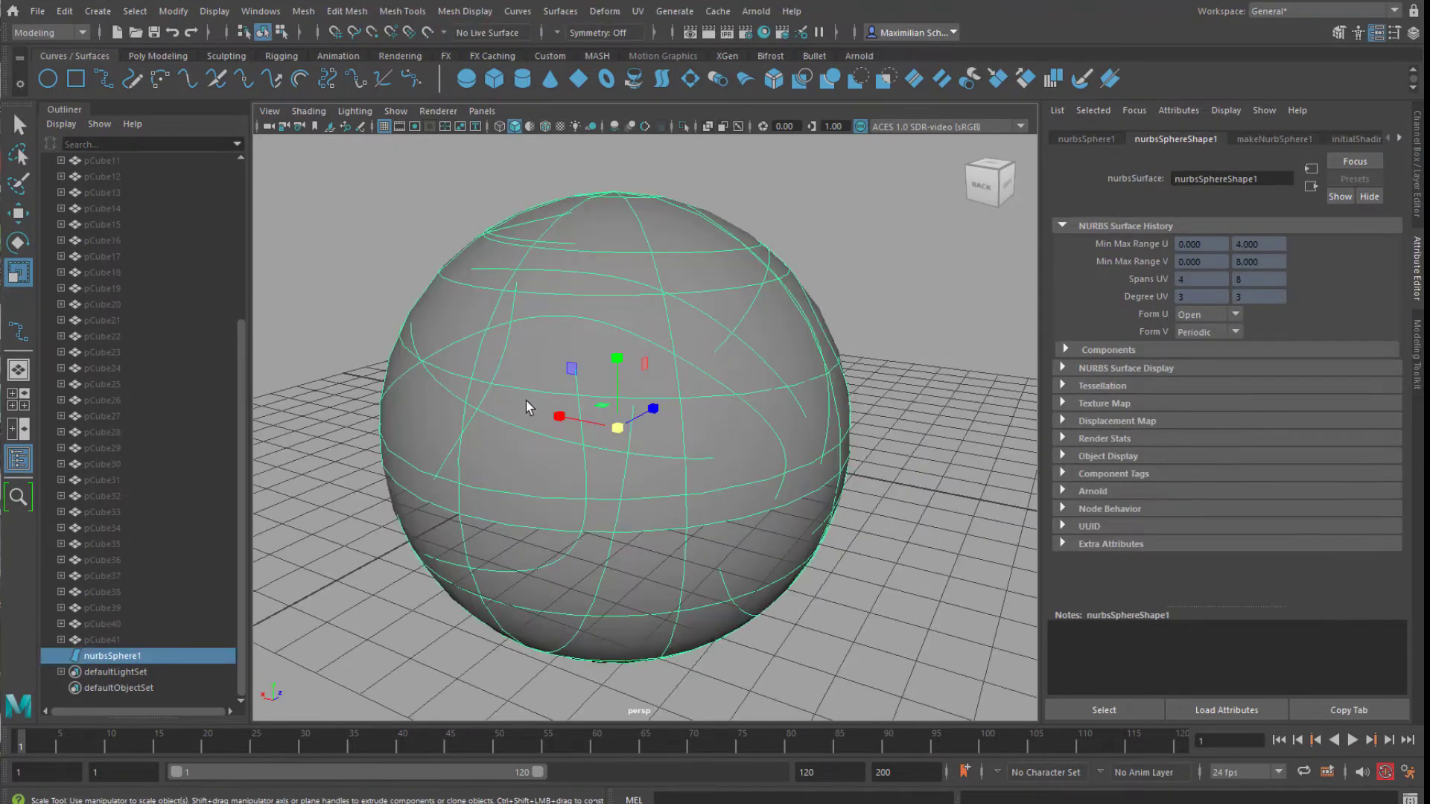
Step: Hide nurbsSphere1 to check how its surface curves behave, and show it again
left_click_drag(525, 400, 655, 511, "alt")
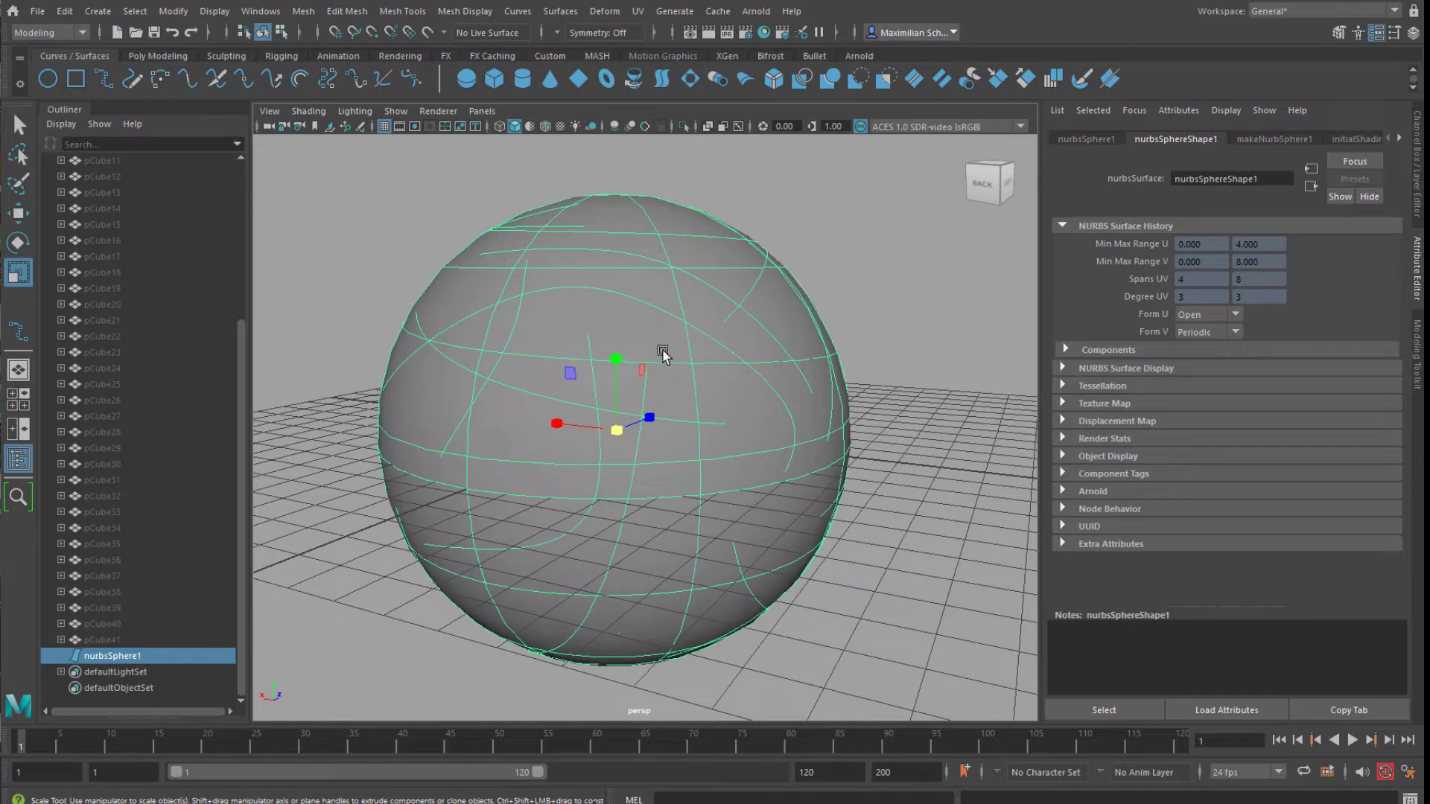
key("ctrl+h")
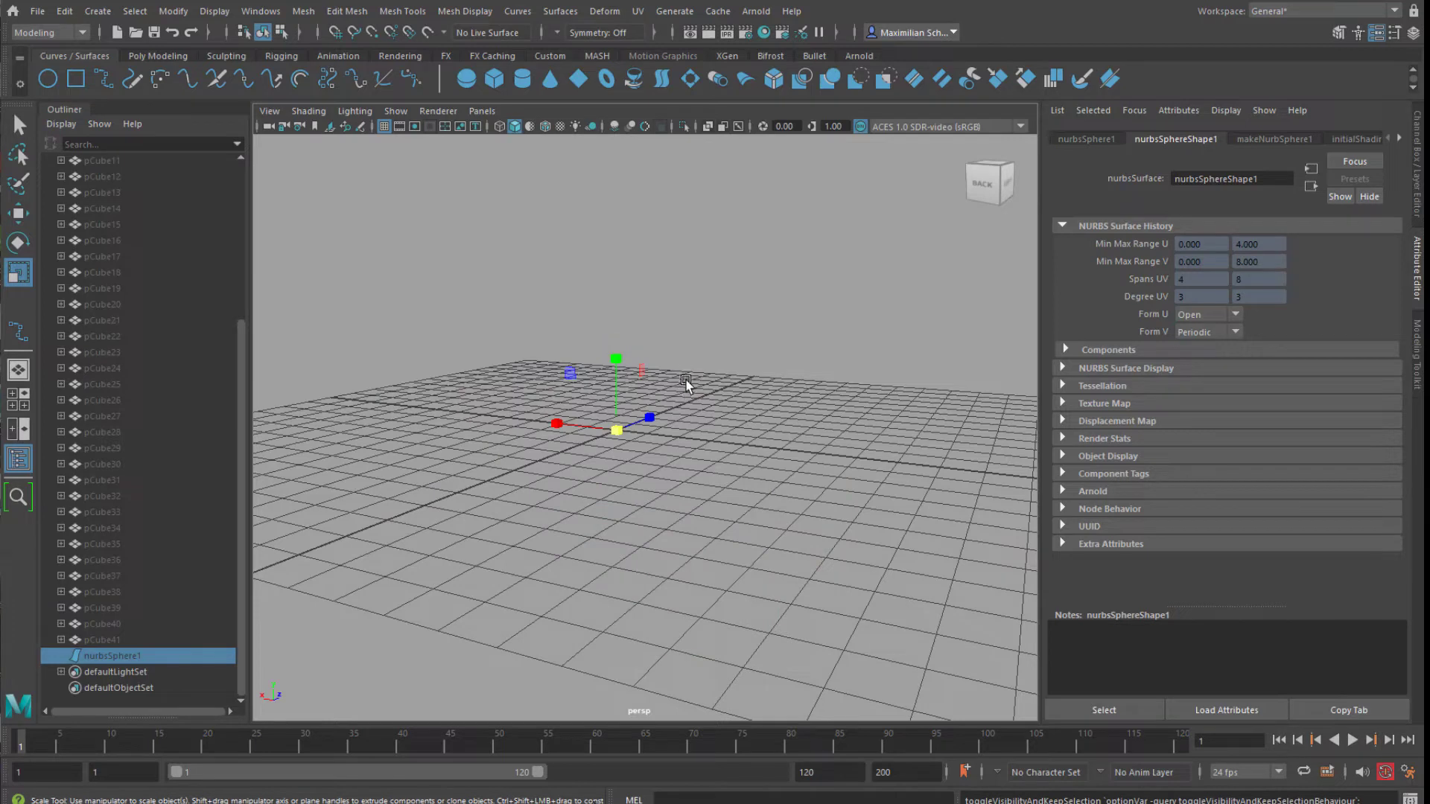
key("ctrl+h")
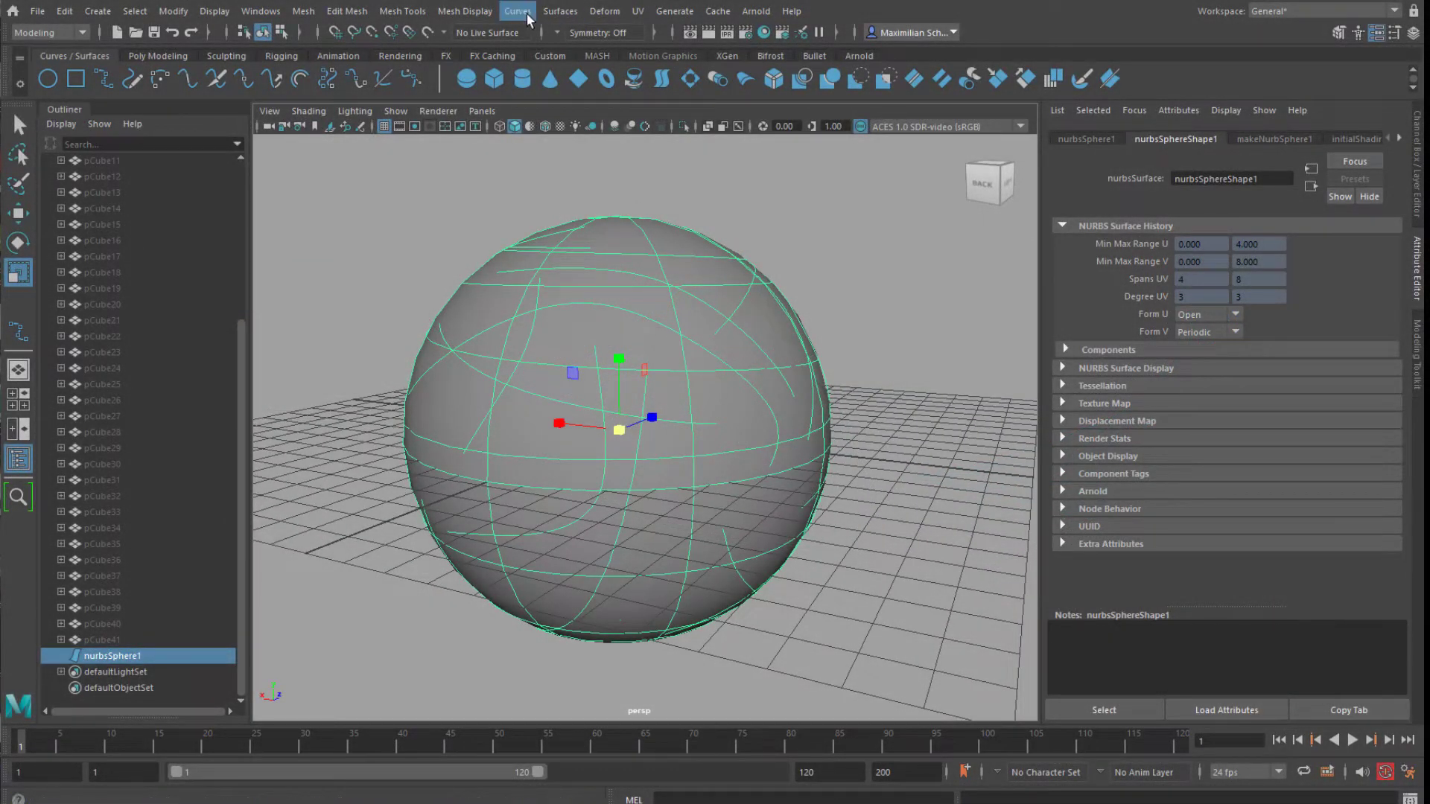
Step: Keep the Modeling menu set active and select all NURBS curves in the scene by type
left_click(526, 12)
left_click(81, 33)
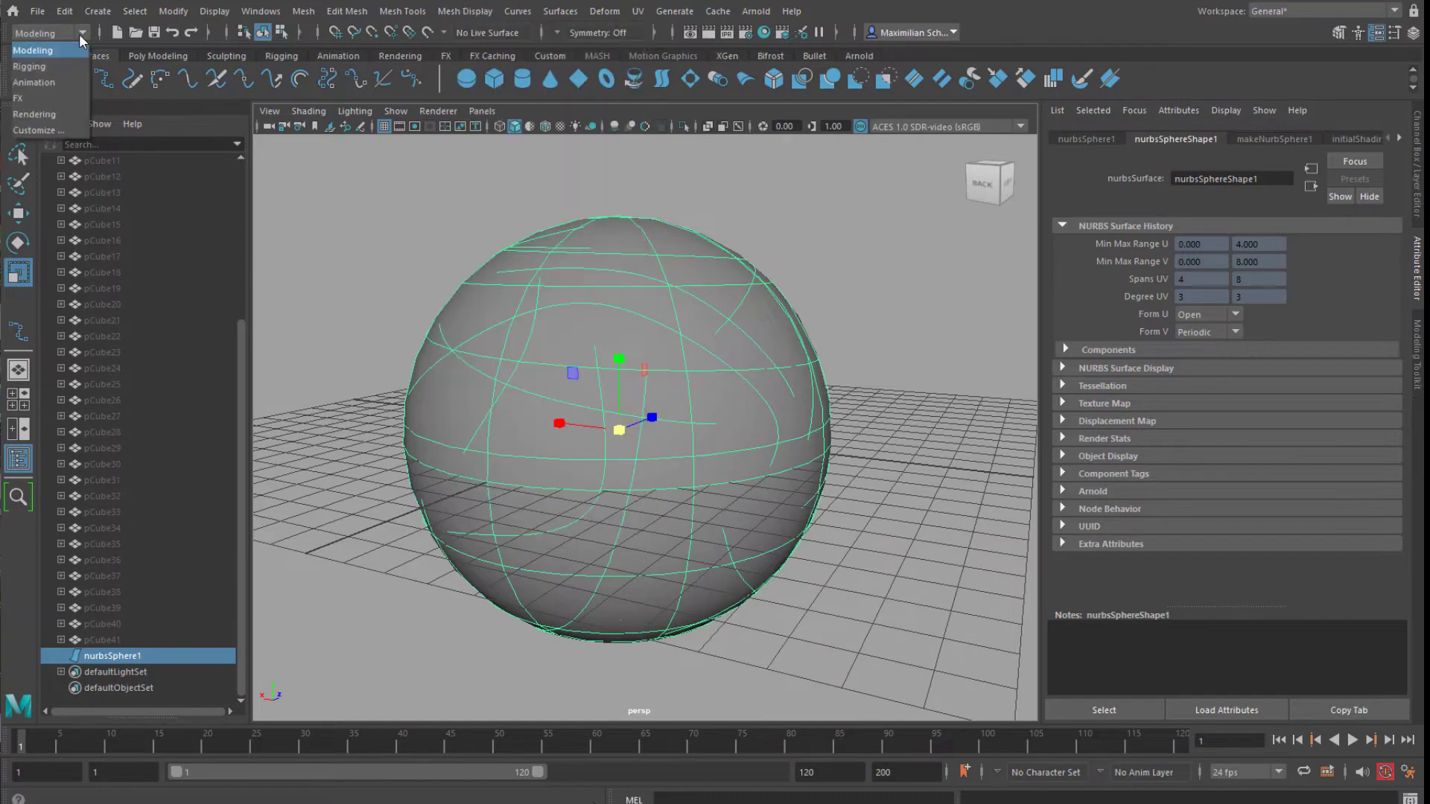
left_click(78, 52)
left_click(517, 12)
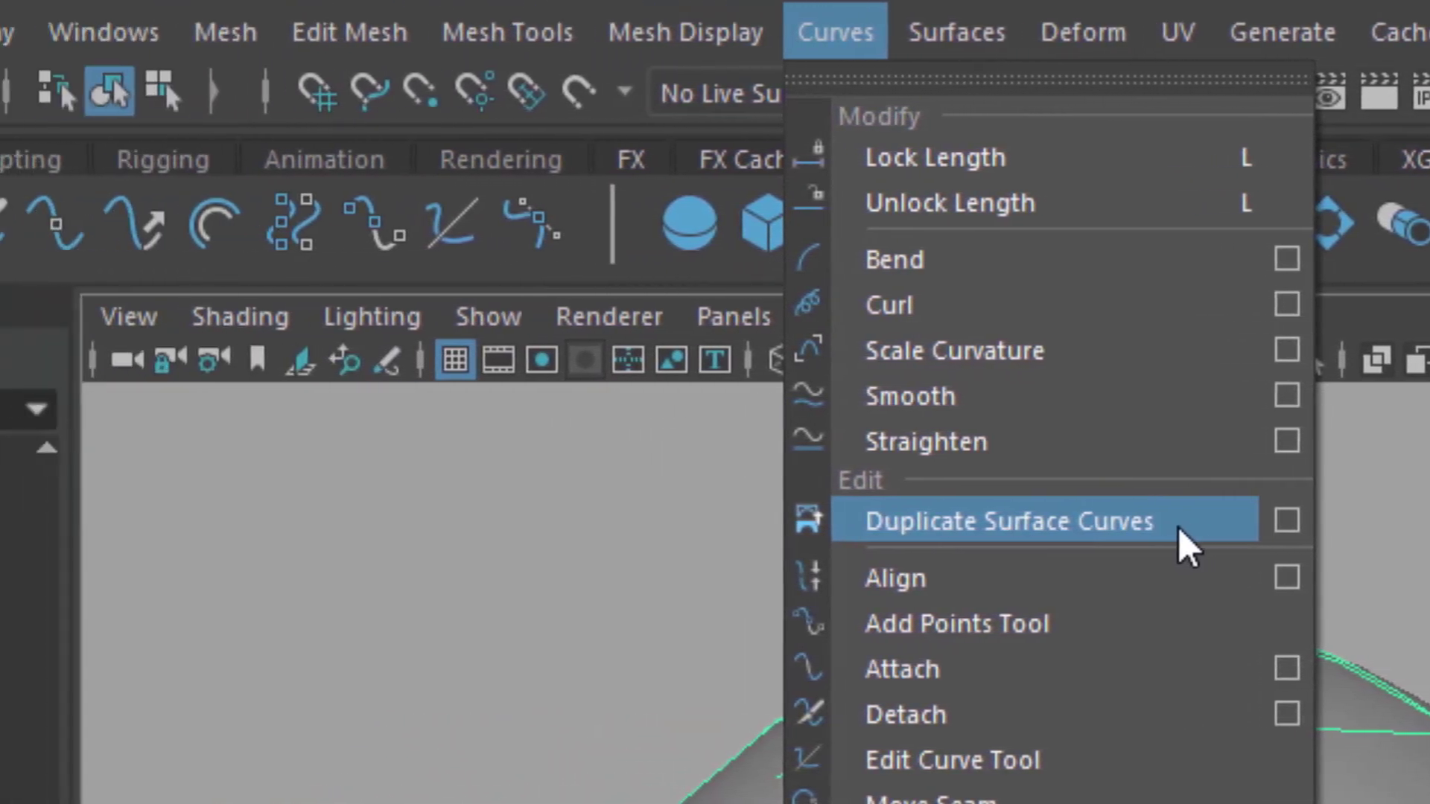
left_click(10, 33)
left_click(70, 38)
left_click(119, 37)
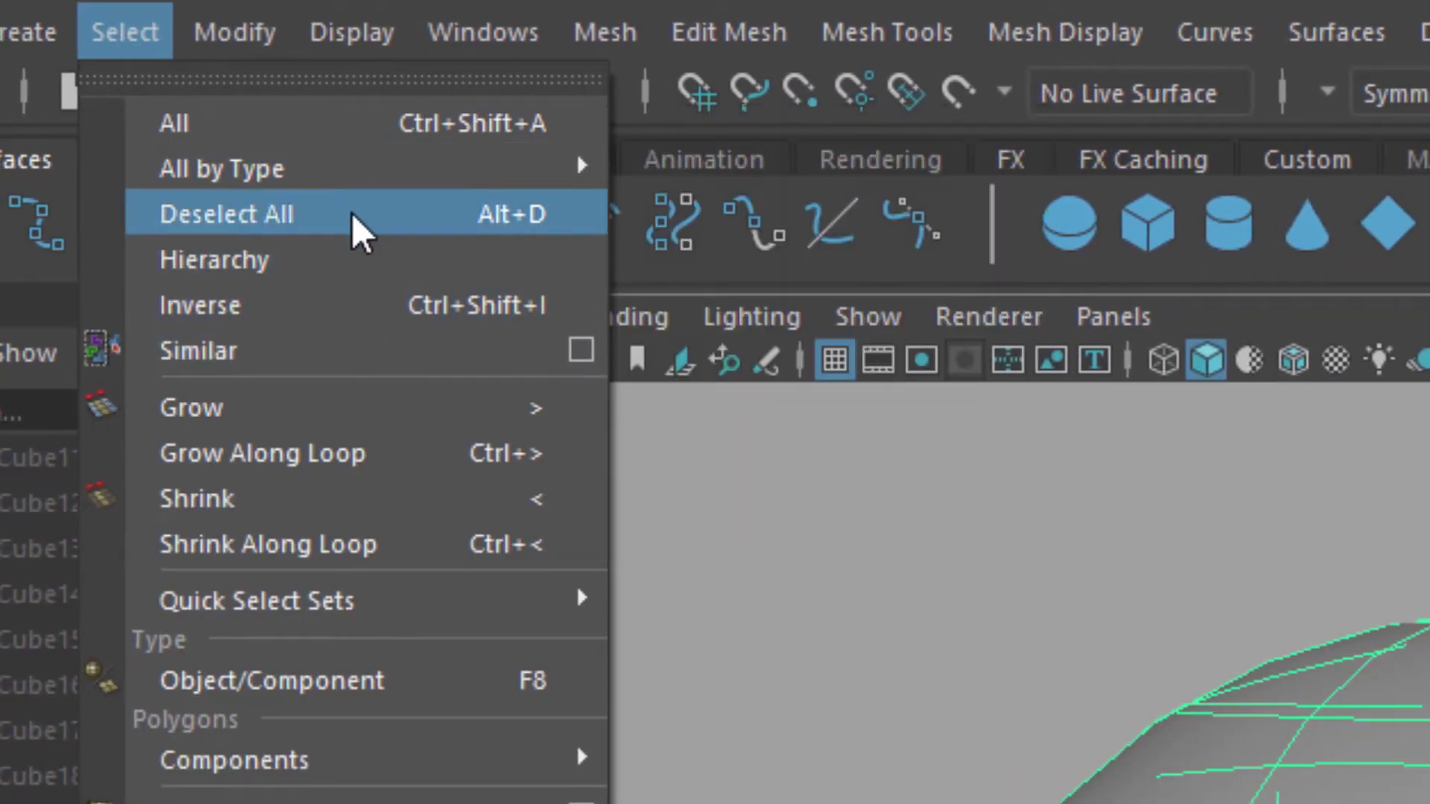
mouse_move(351, 184)
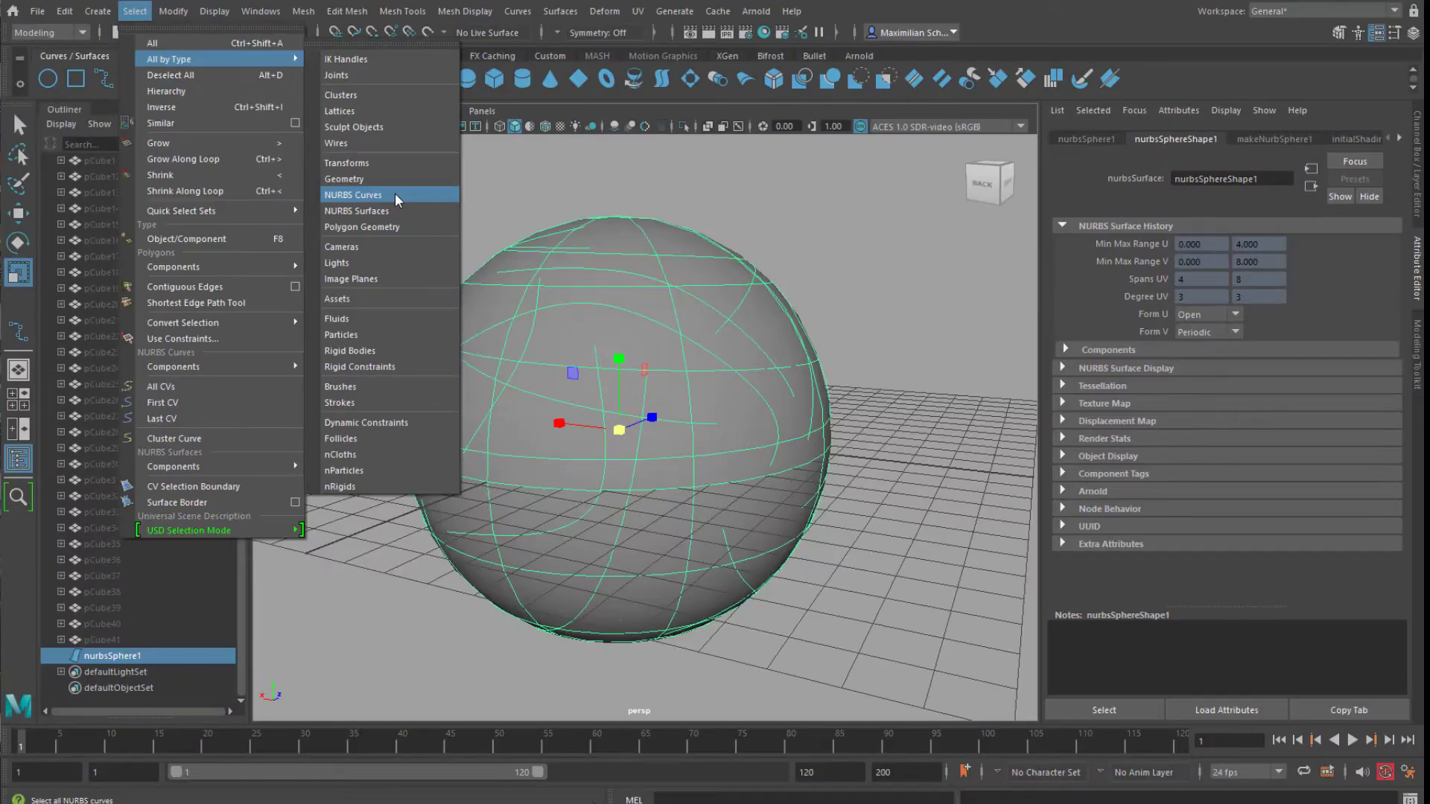
left_click(395, 194)
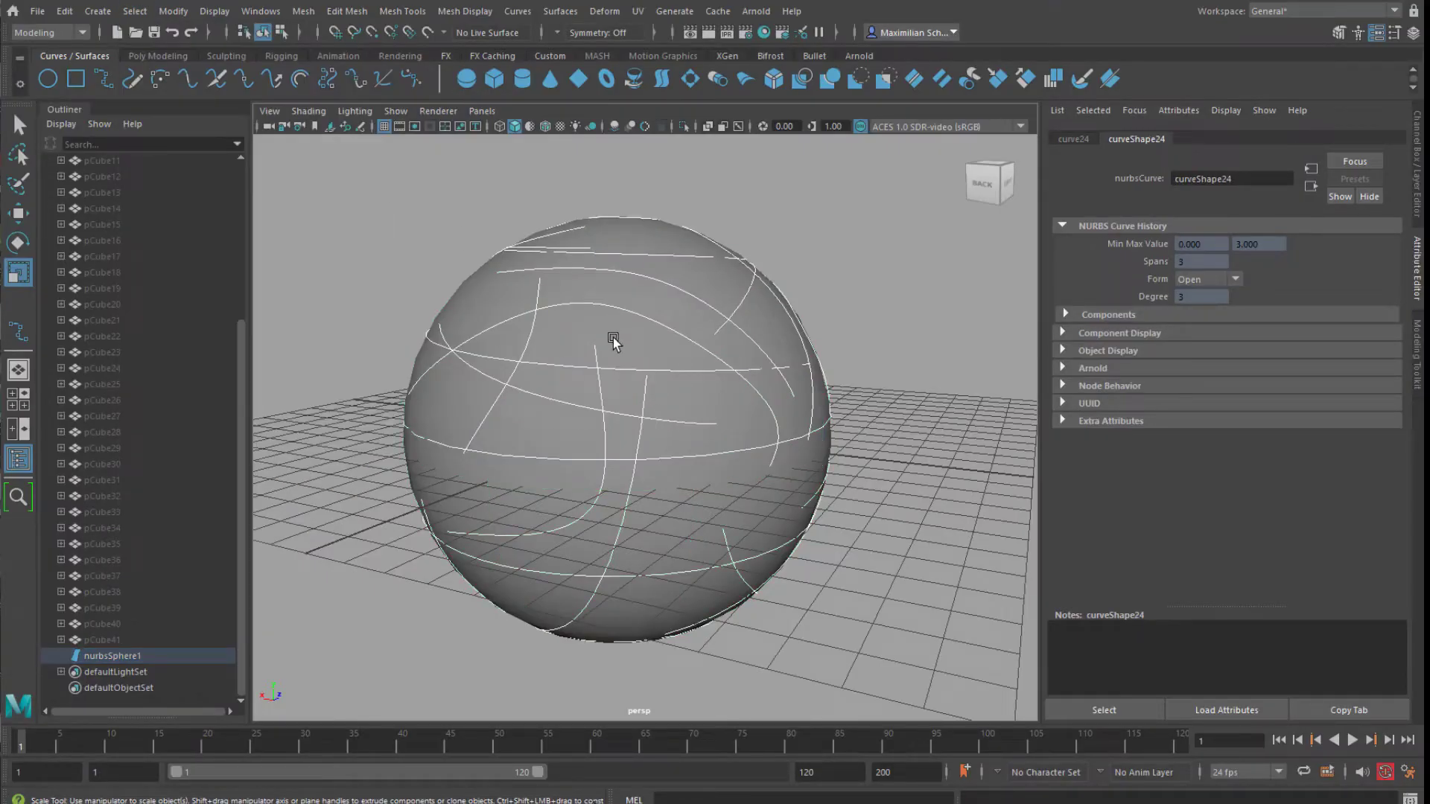
Step: Duplicate the selected surface curves as independent curves and bring the duplicates into view in the Outliner
mouse_move(737, 494)
left_mouse_down("alt")
mouse_move(619, 515)
mouse_move(712, 504)
left_mouse_up("alt")
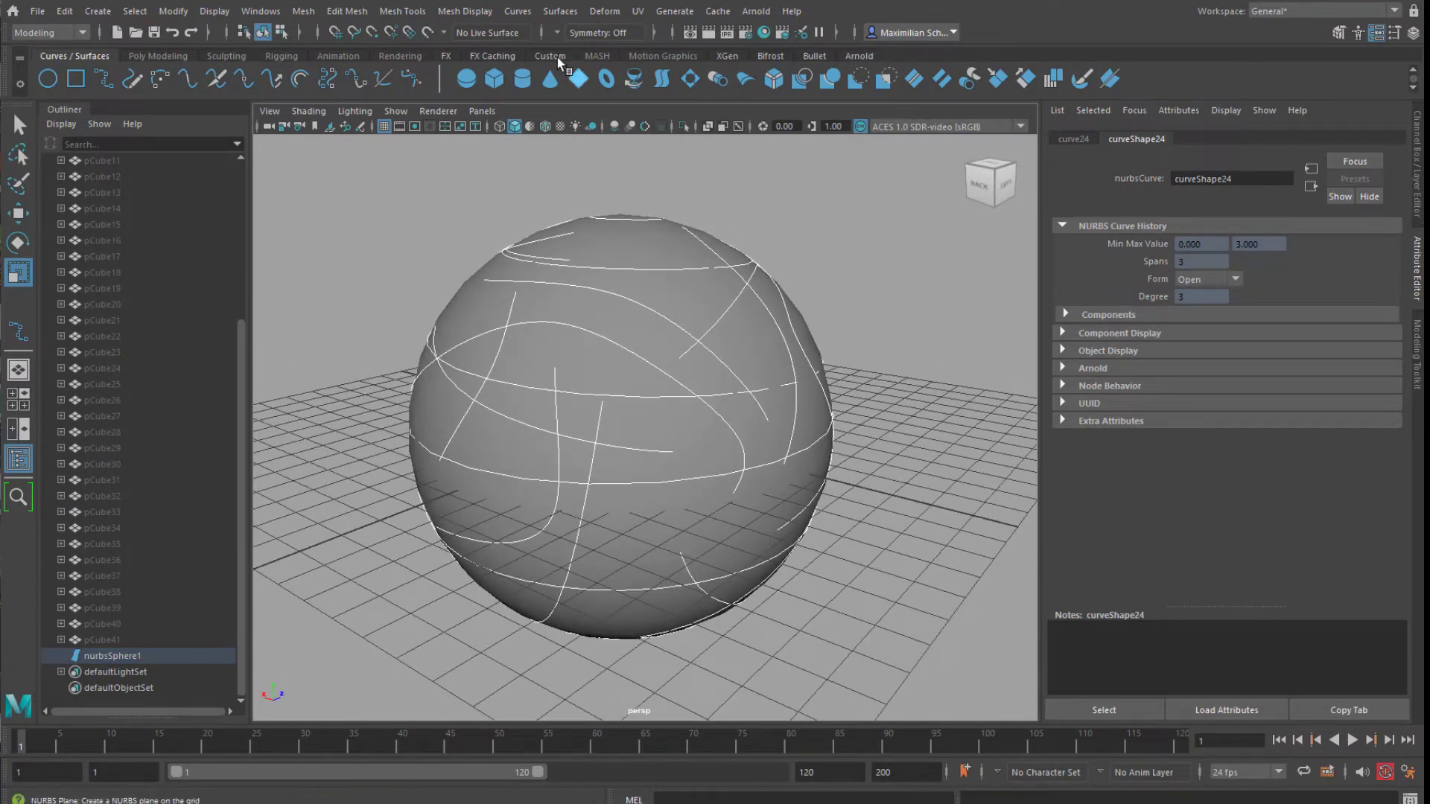
left_click(519, 12)
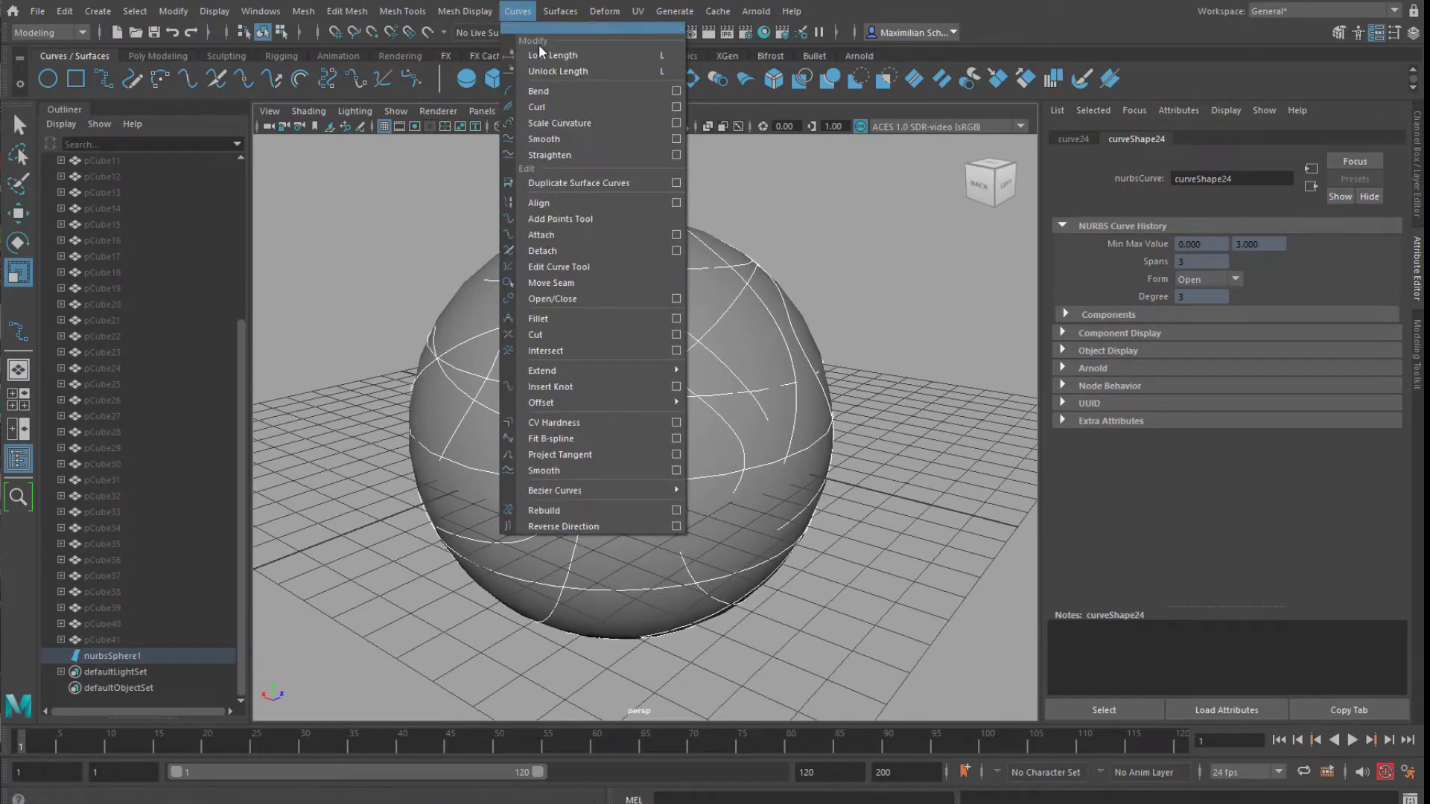
left_click(646, 181)
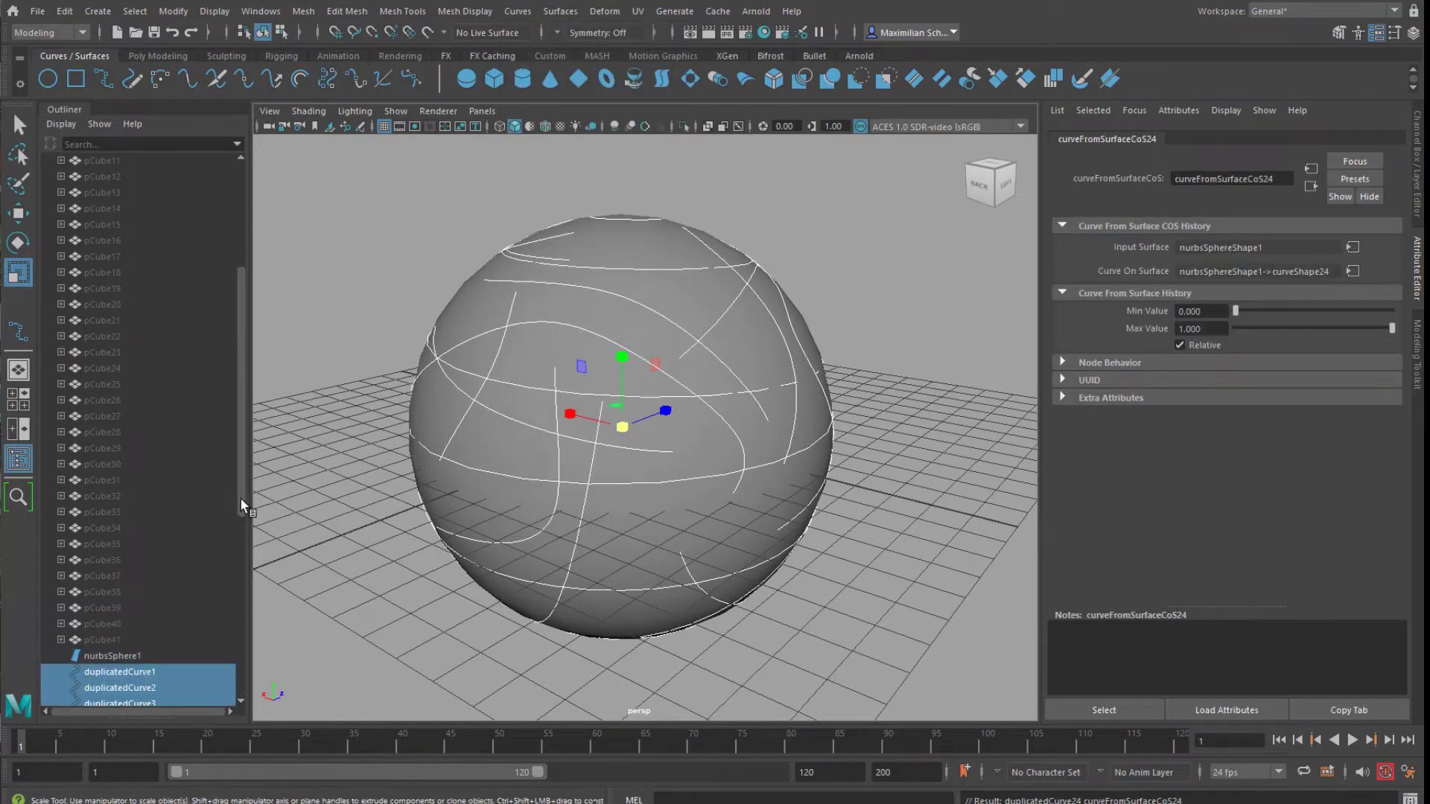
left_click_drag(240, 505, 269, 665)
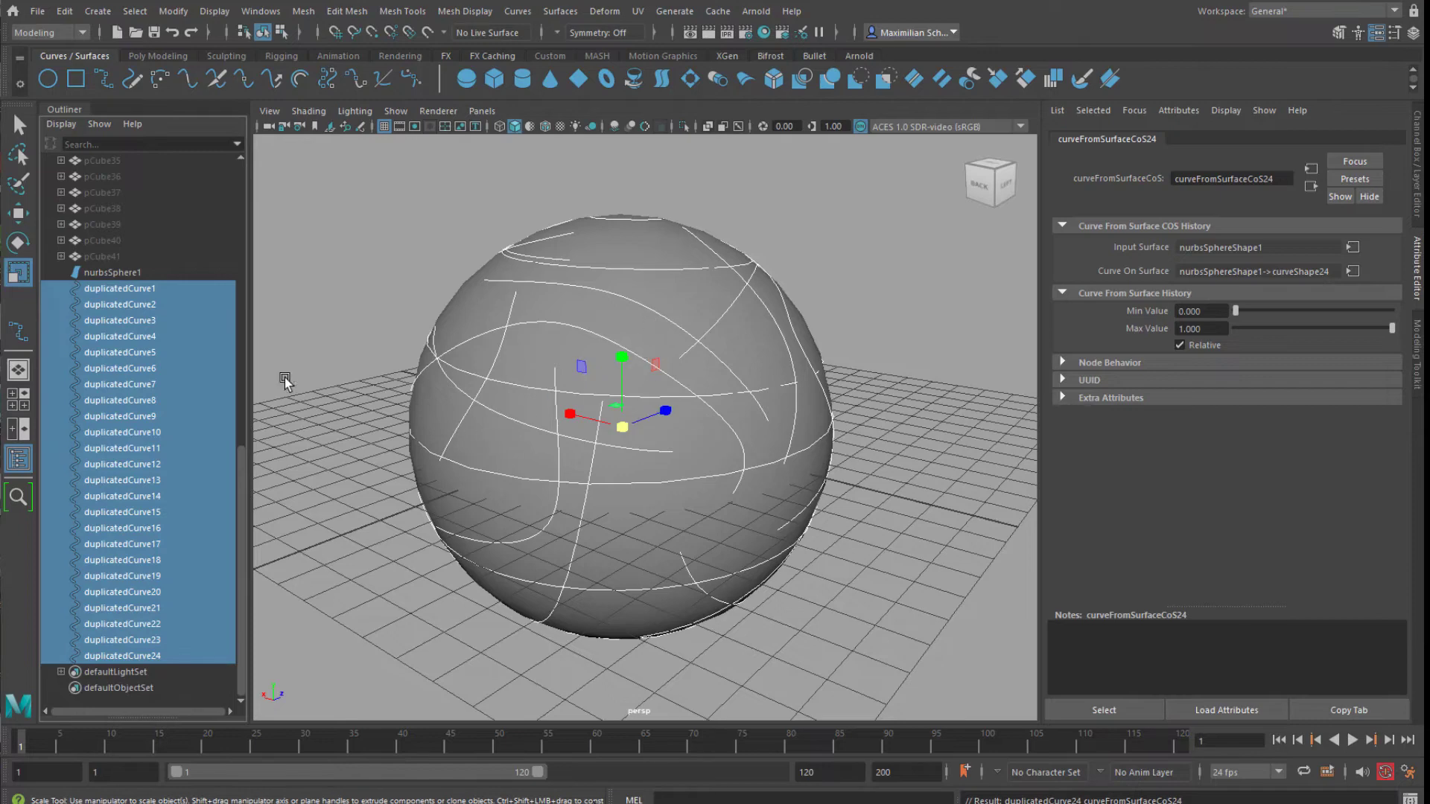
Step: Delete nurbsSphere1, leaving only the duplicated curves, and inspect them from another angle
left_click(127, 273)
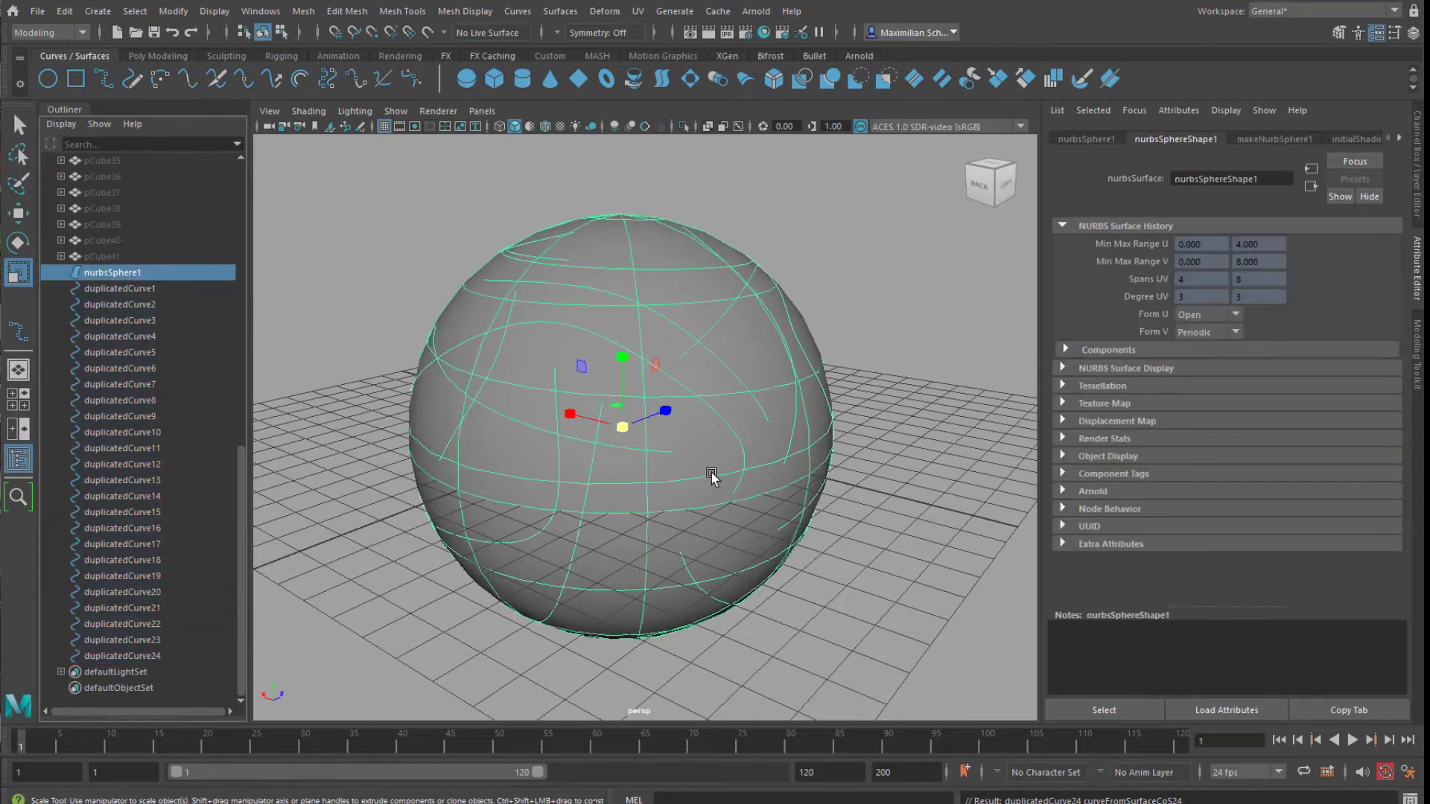
key("Delete")
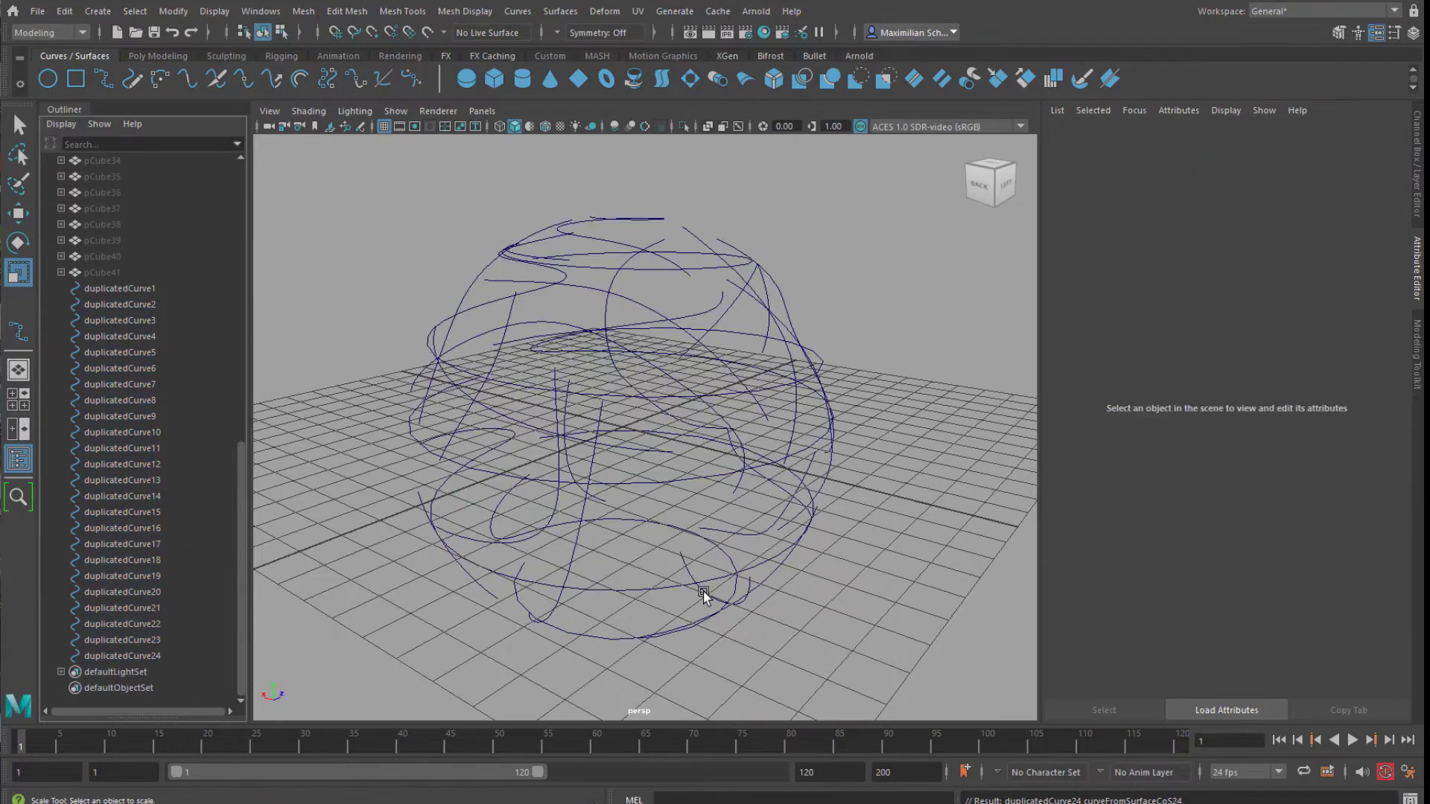
left_click_drag(702, 590, 724, 578, "alt")
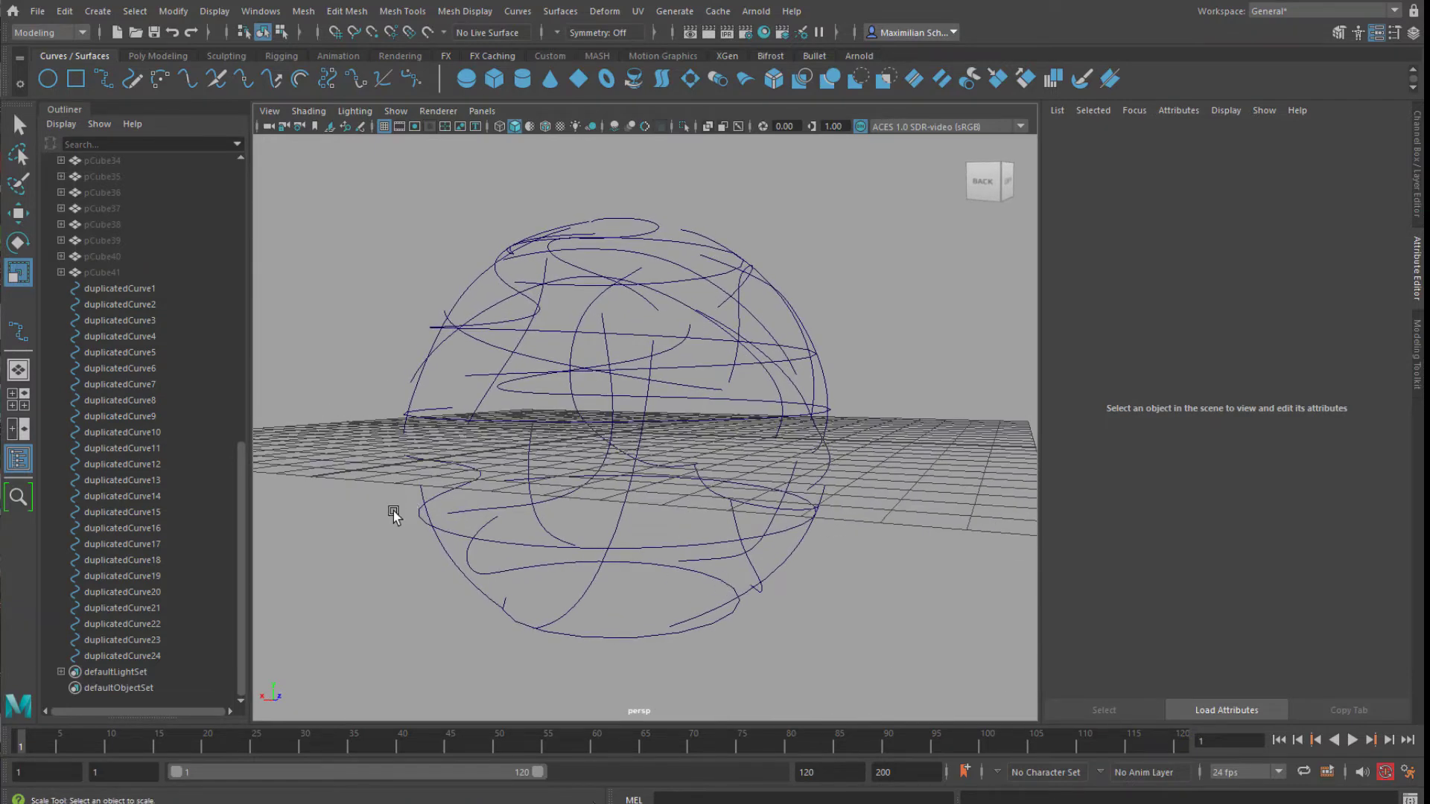
Step: Render the duplicated curves in the Arnold RenderView to check their output, then close the render window
left_click(756, 10)
left_click(785, 42)
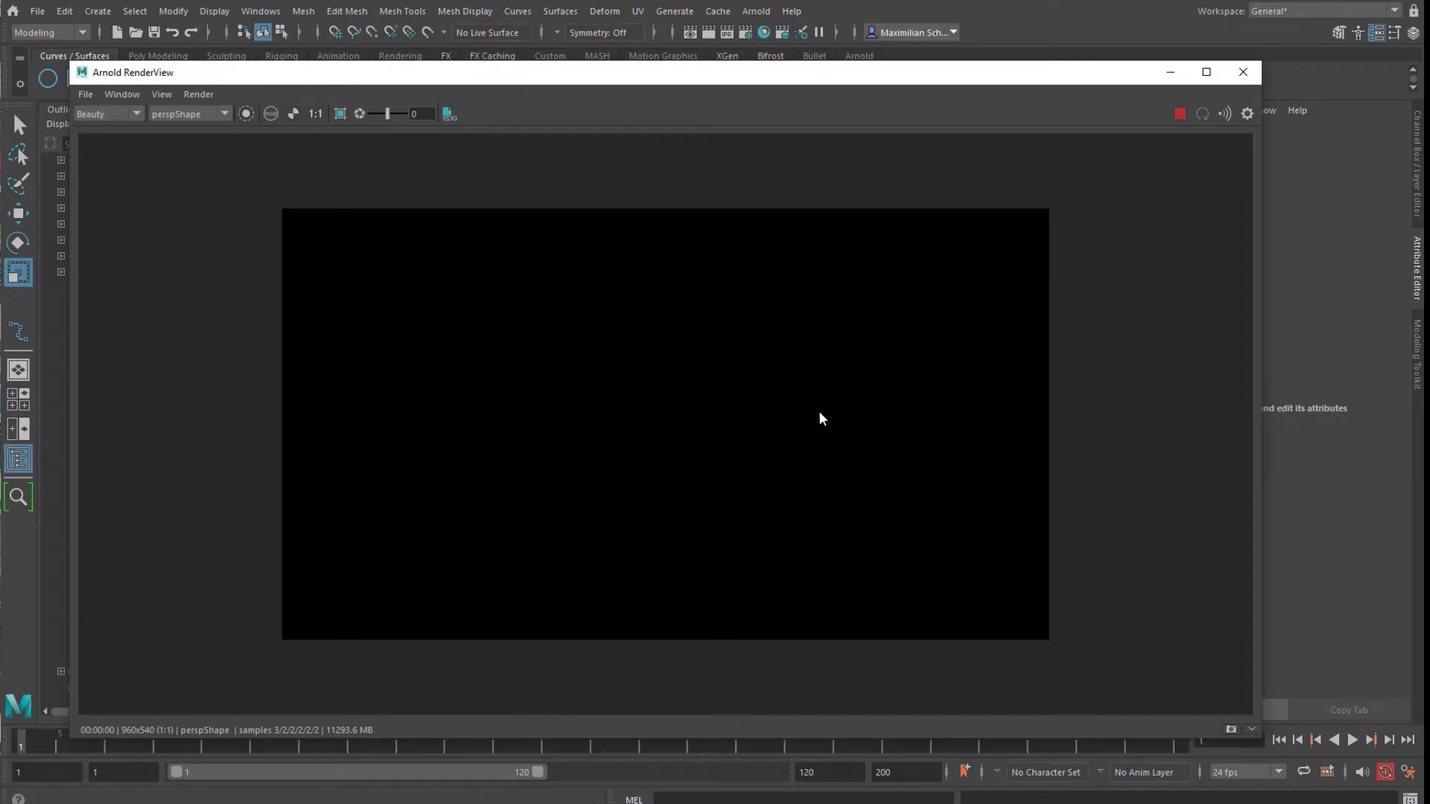
left_click(1242, 74)
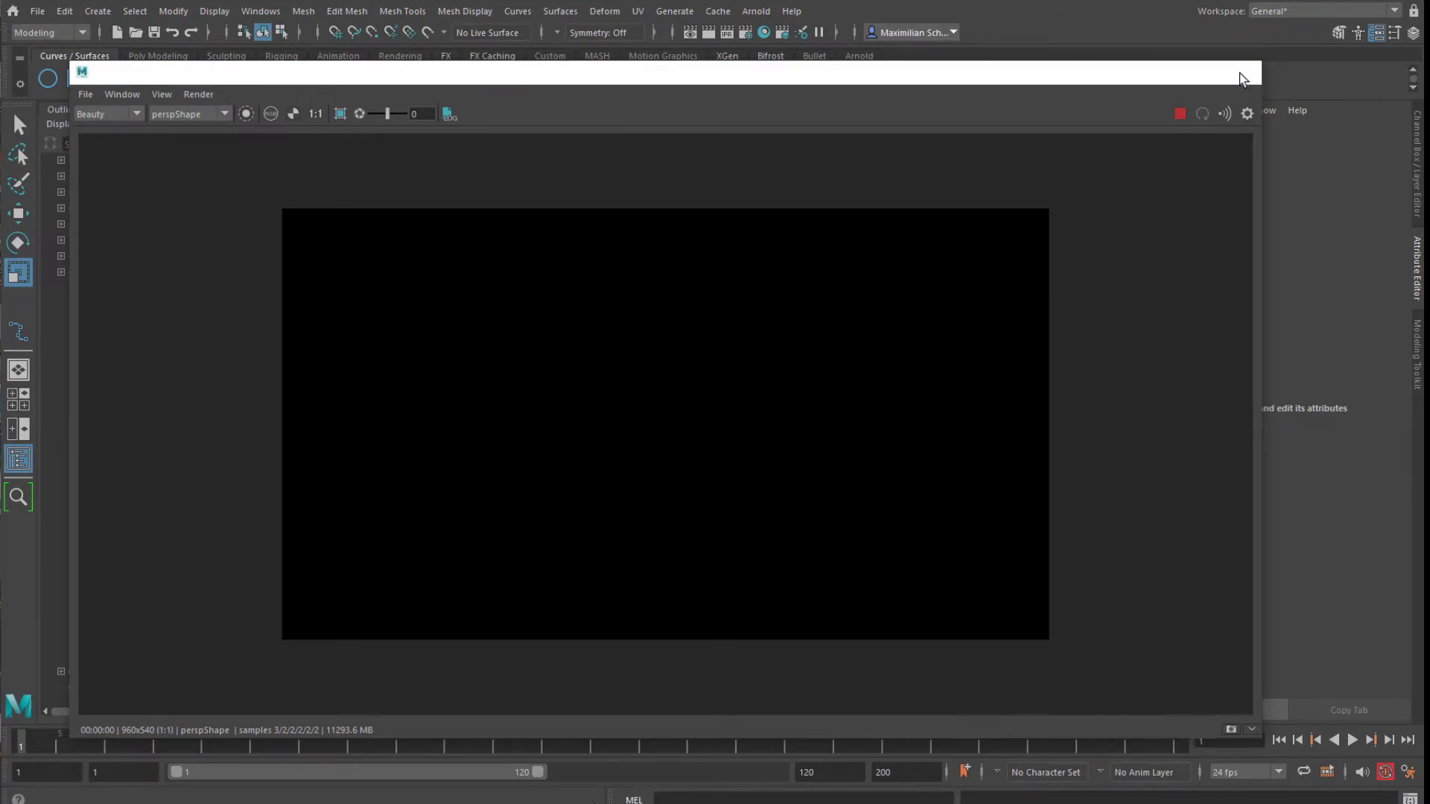
Step: Select the hidden cubes from pCube41 to pCube1 and show them again
left_click(105, 273)
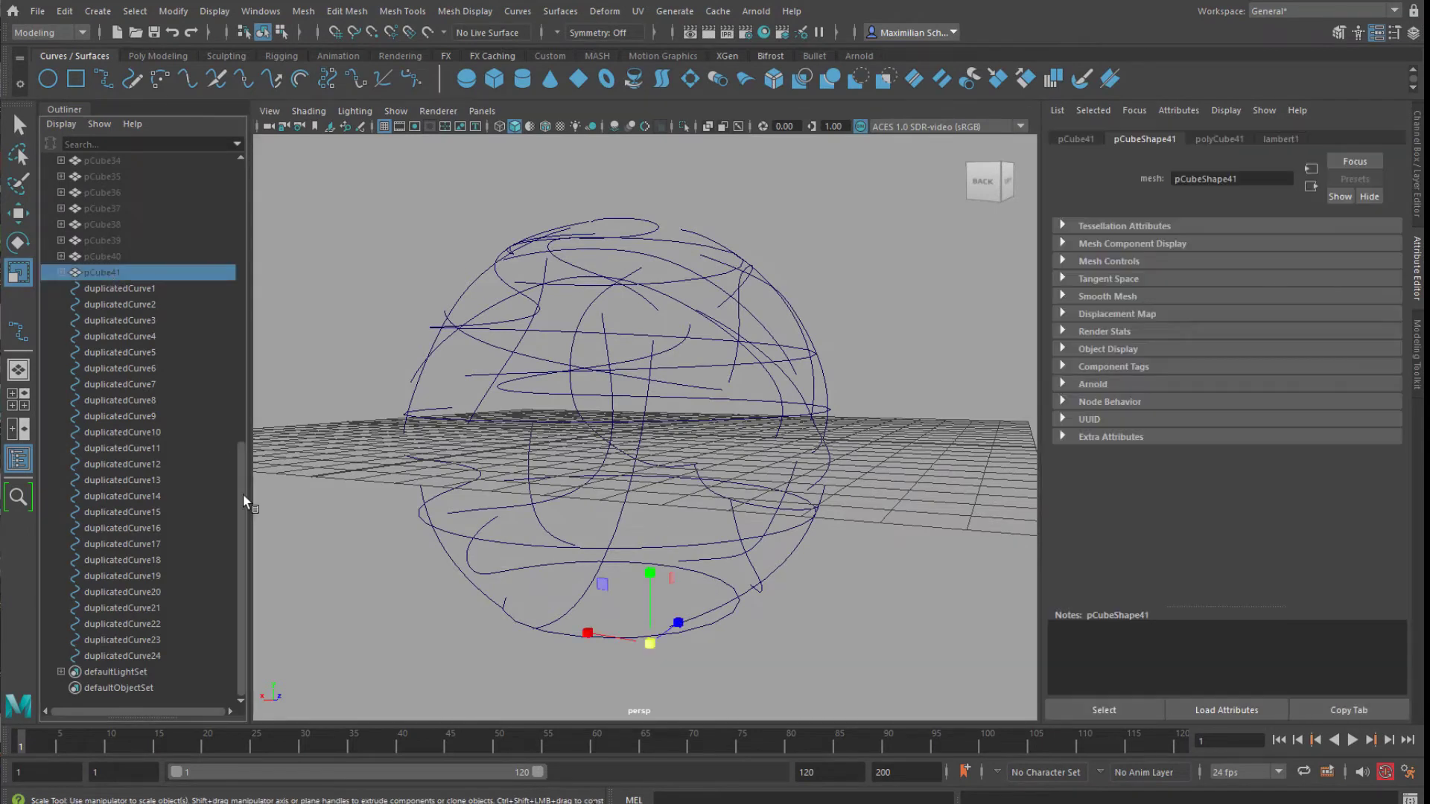
left_click_drag(243, 494, 239, 178)
left_click(110, 223, "shift")
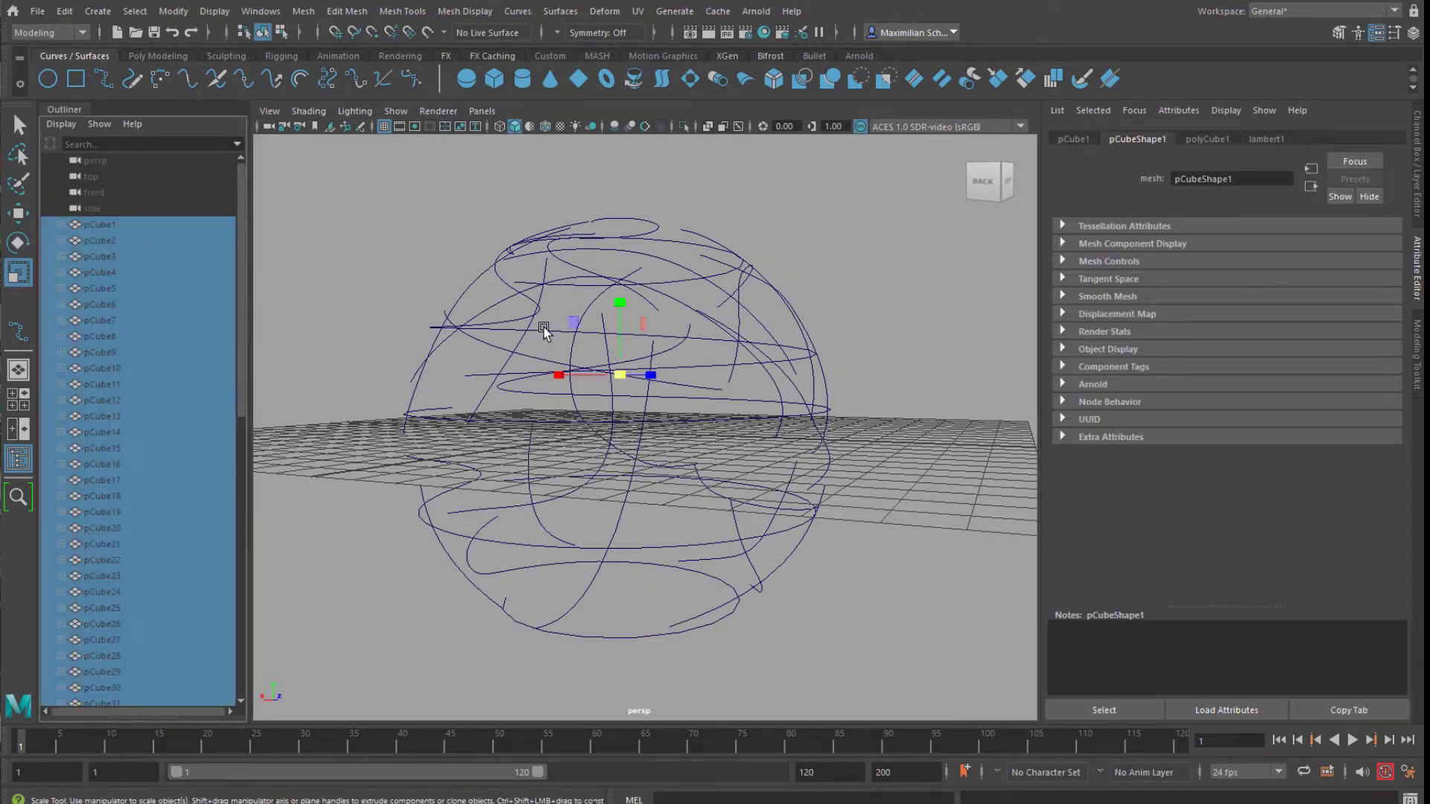
key("h")
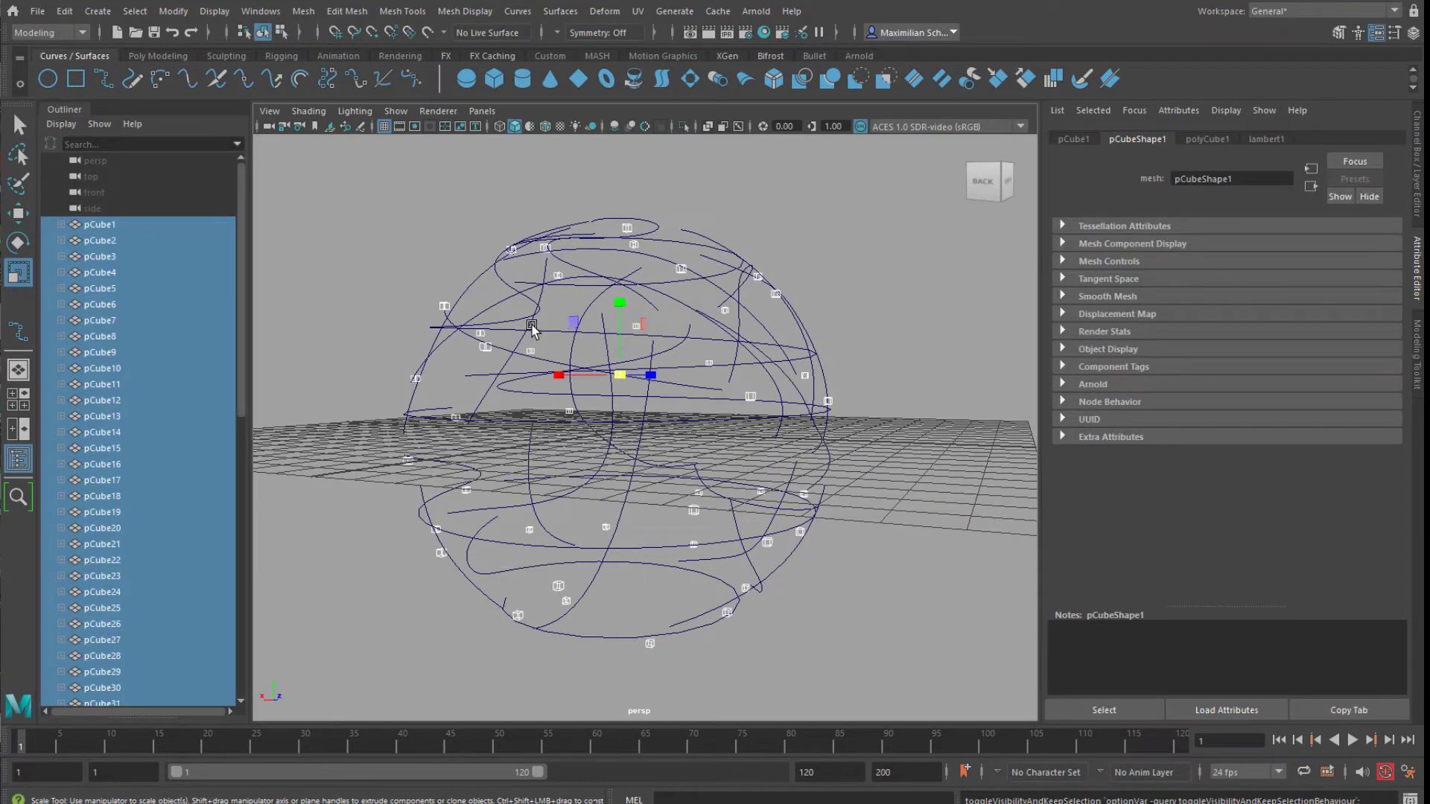
Step: Render the visible cube lights together with the curves in the Arnold RenderView, then close it
left_click(755, 10)
left_click(764, 45)
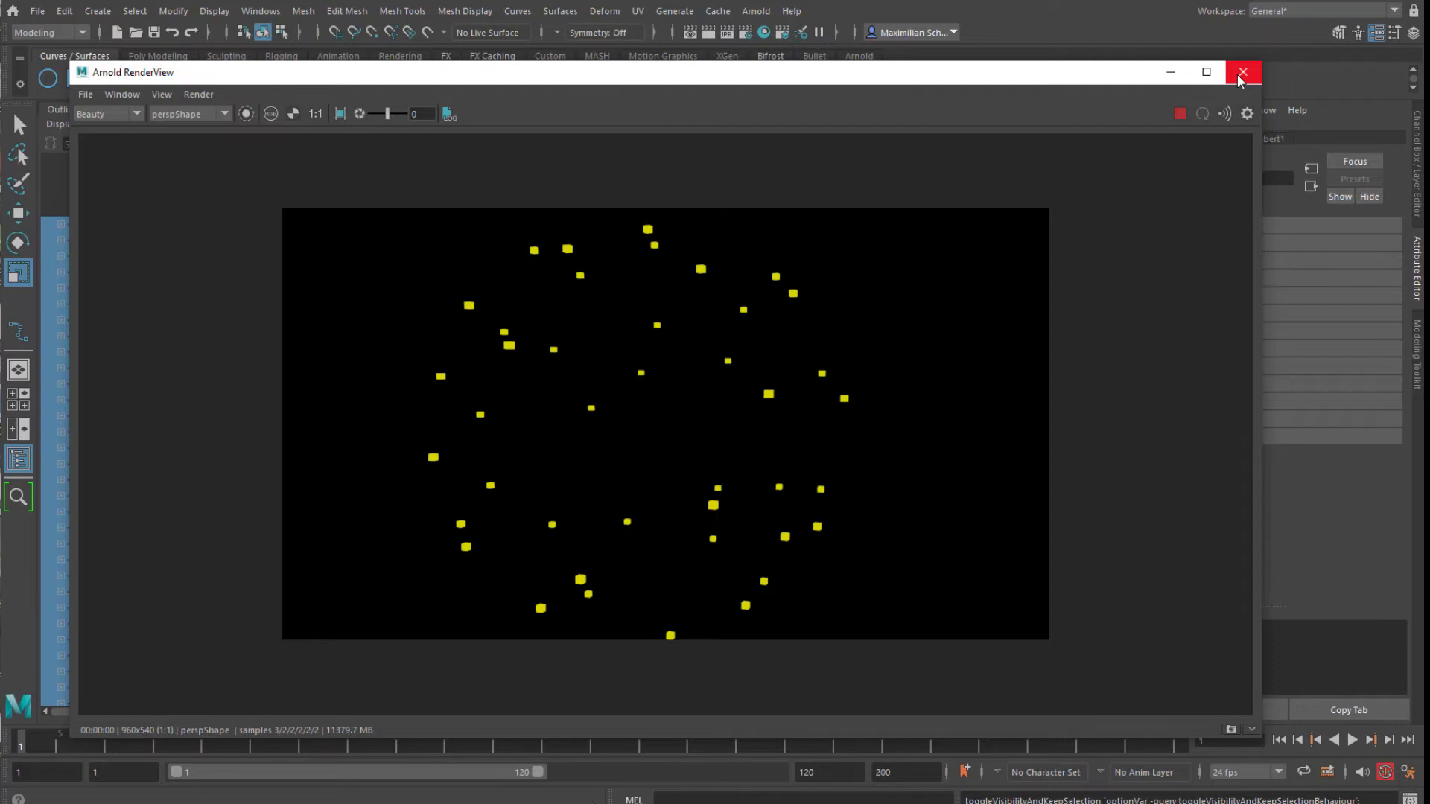
left_click(1241, 74)
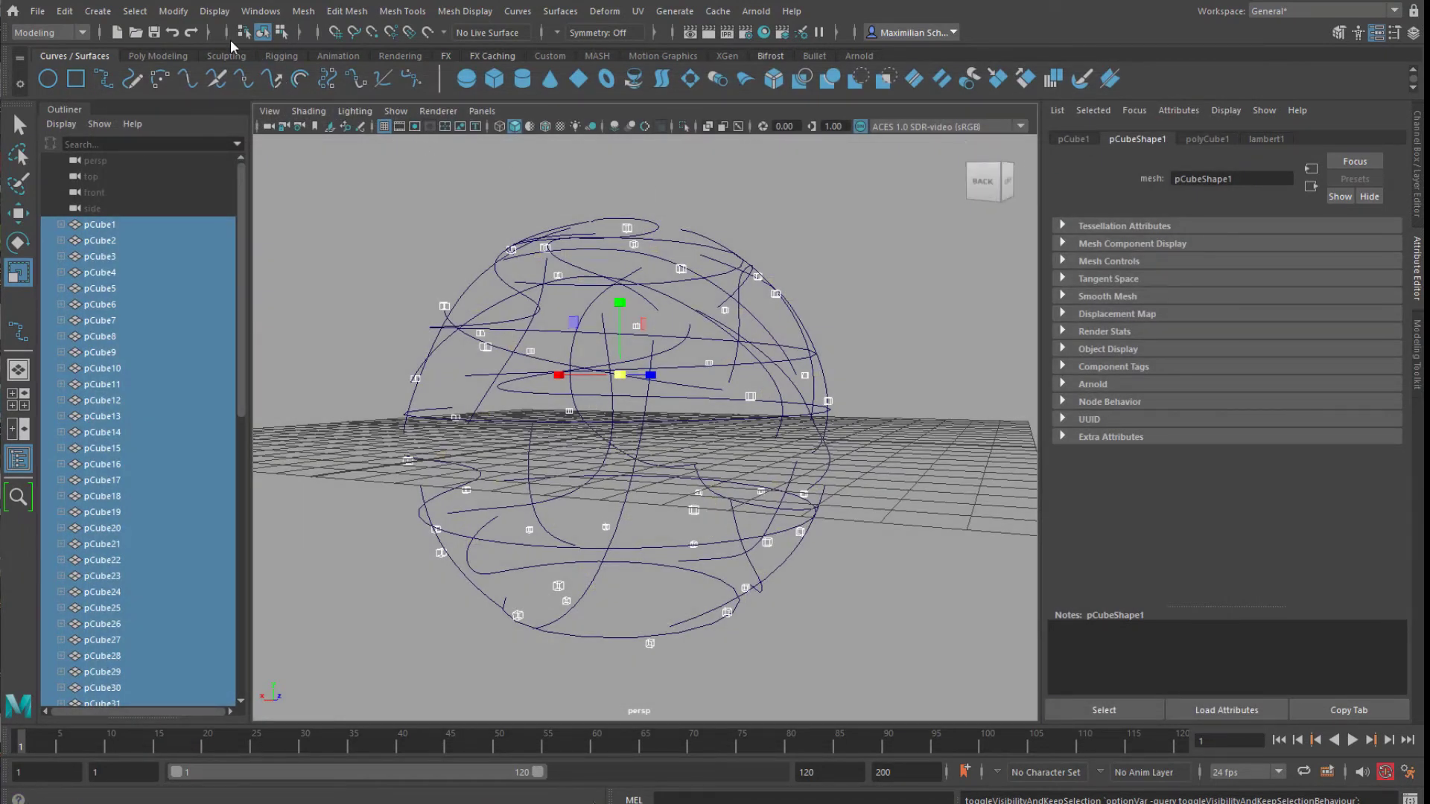
Step: Open the Attribute Spread Sheet for the selected cubes
left_click(265, 14)
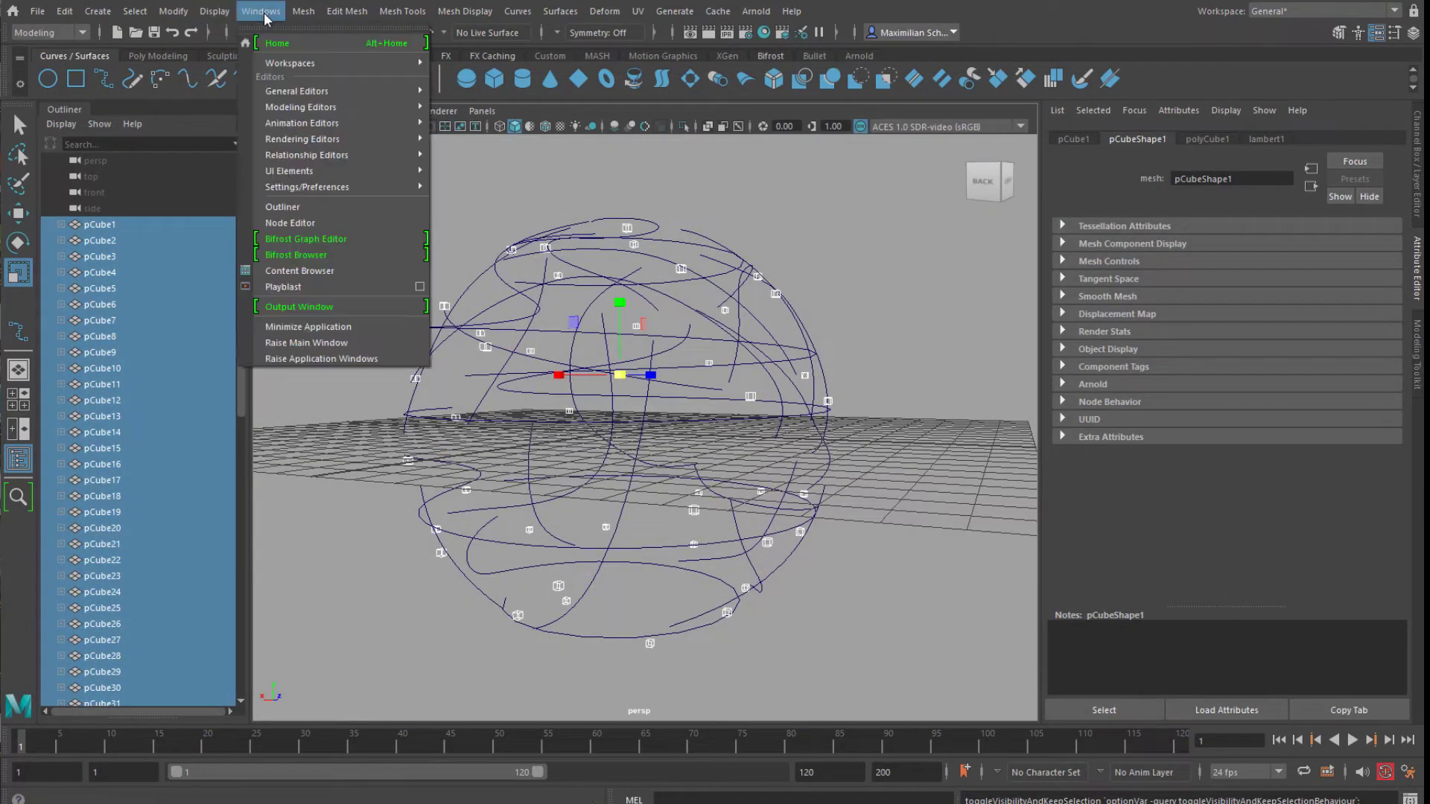
mouse_move(350, 91)
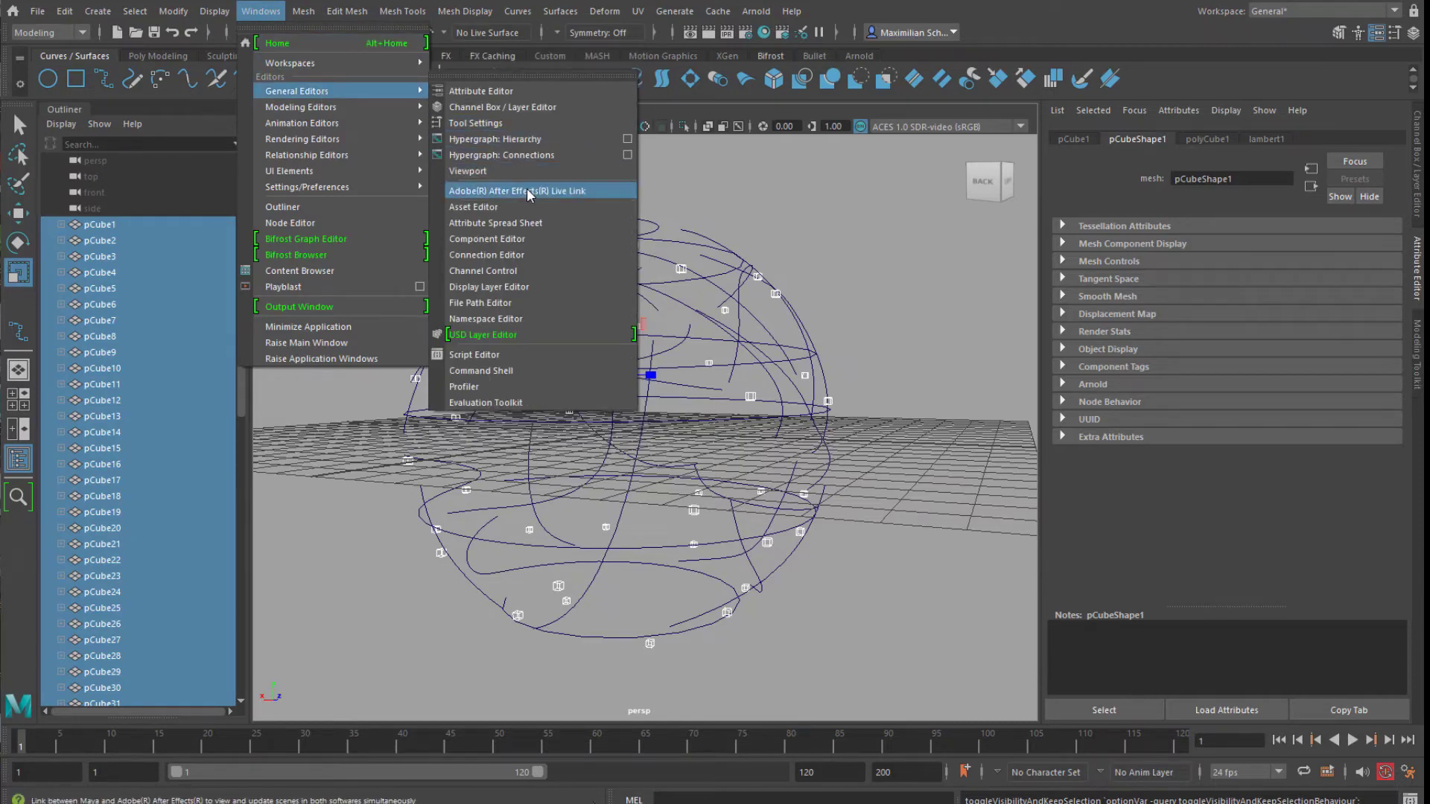
left_click(527, 222)
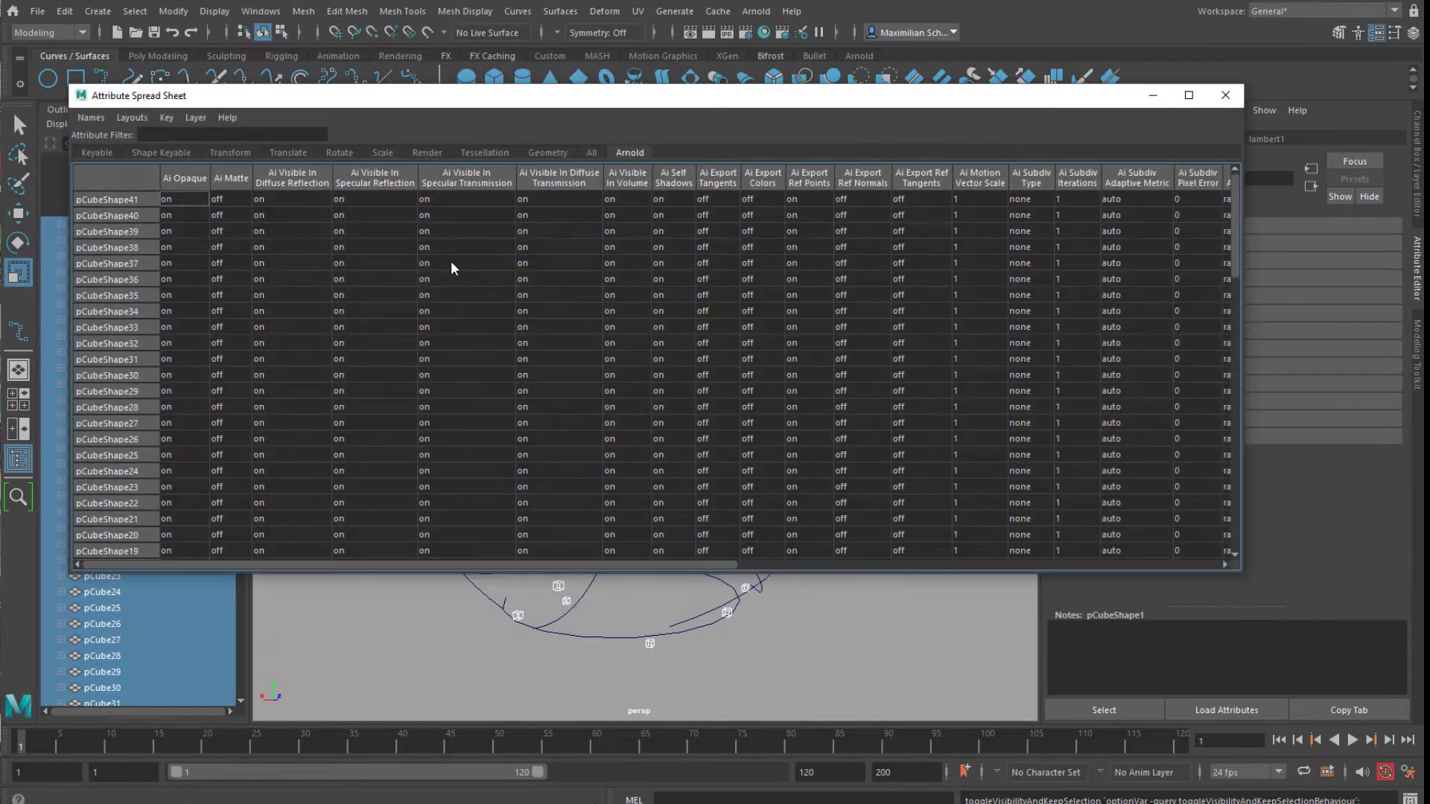
Step: Set Scale X, Scale Y and Scale Z of all selected cubes to 0.3 in the spread sheet's keyable attributes
left_click(109, 154)
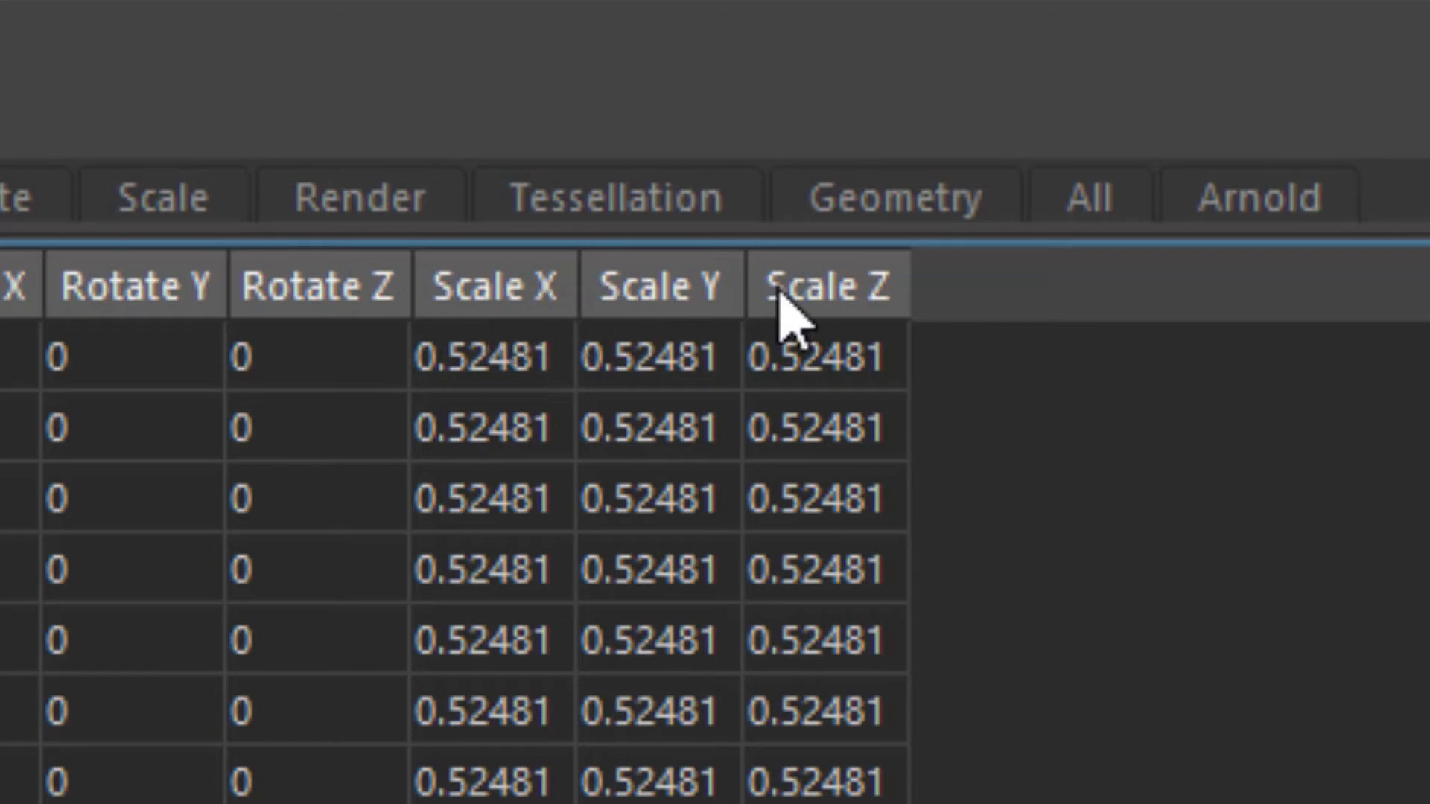
left_click(507, 292)
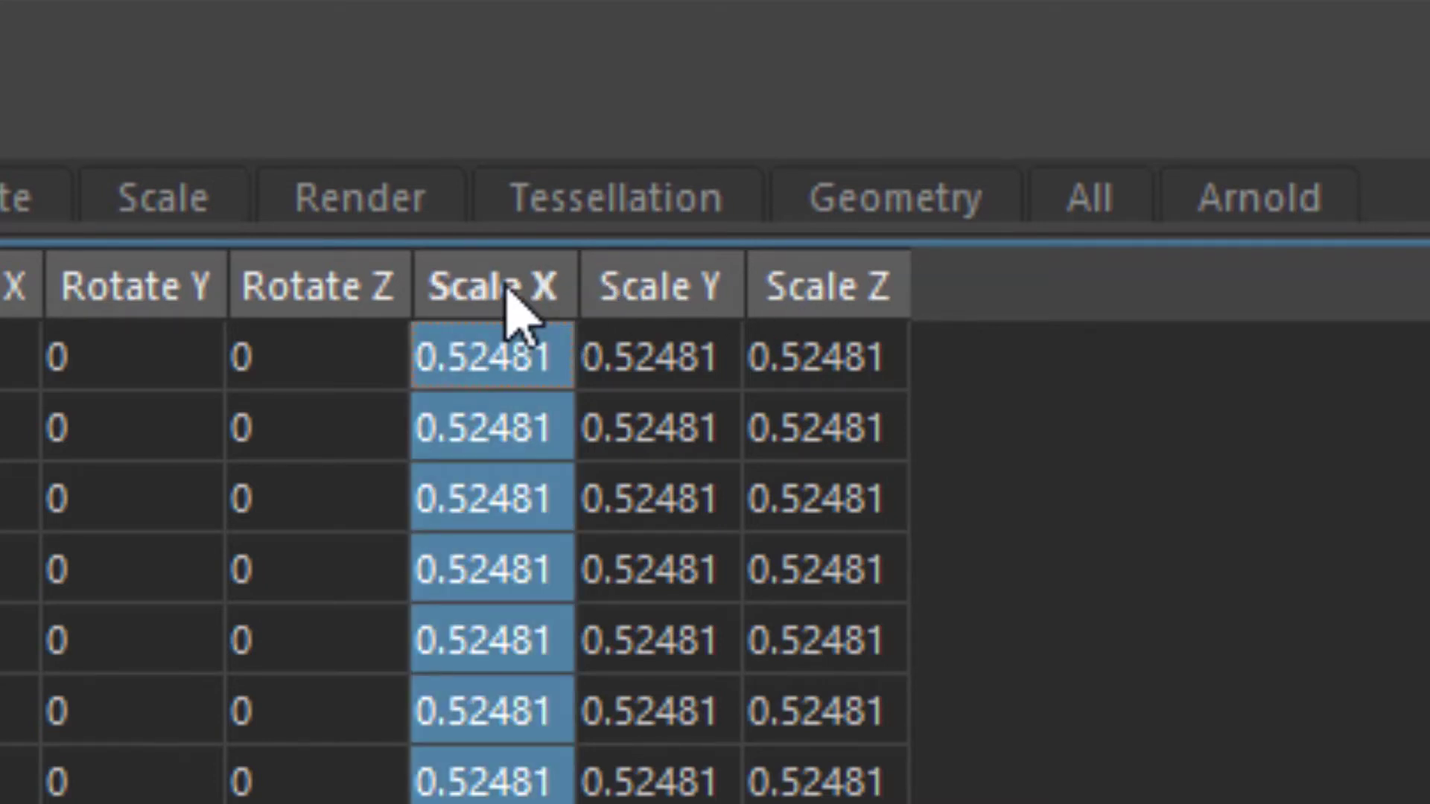
type("0.")
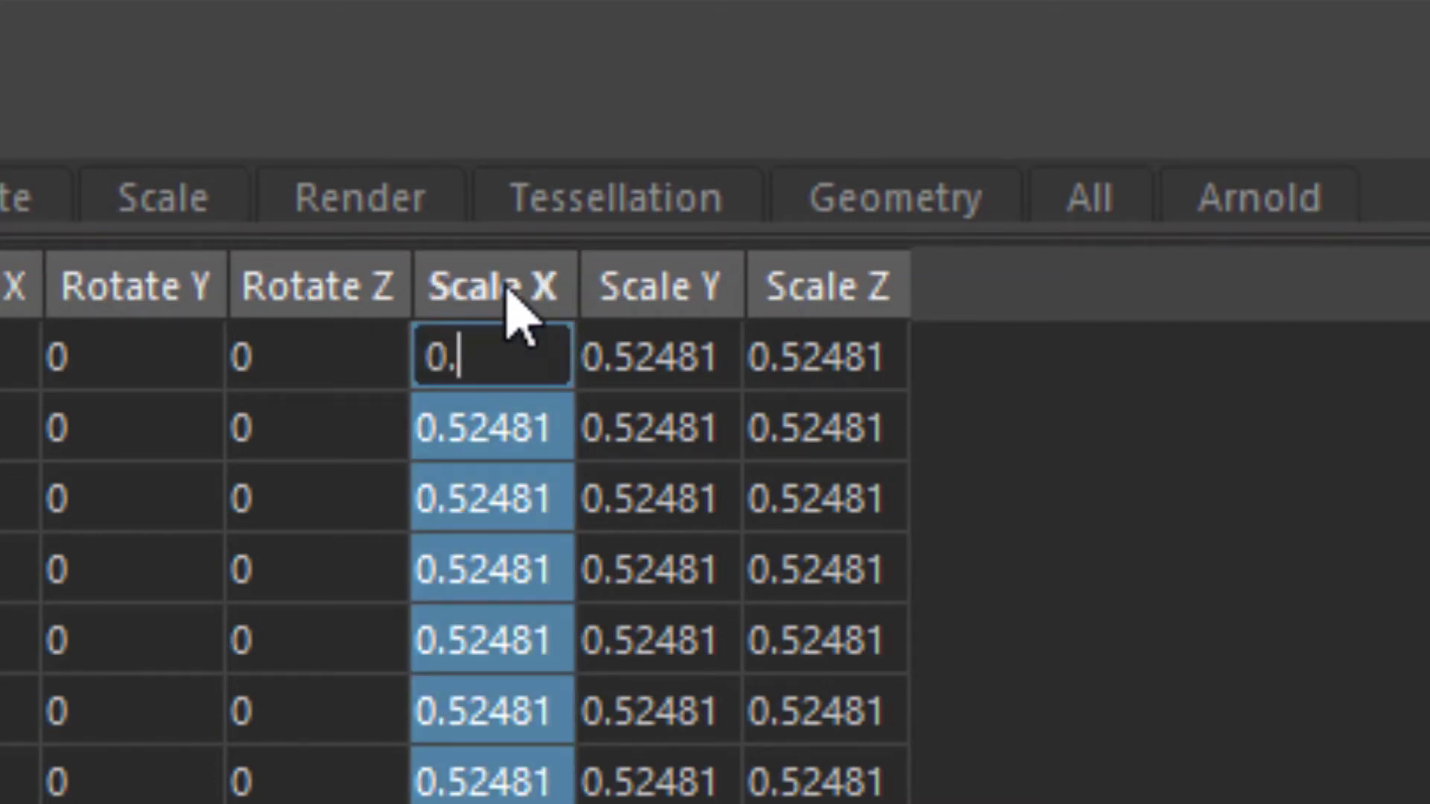
type("3")
key("Return")
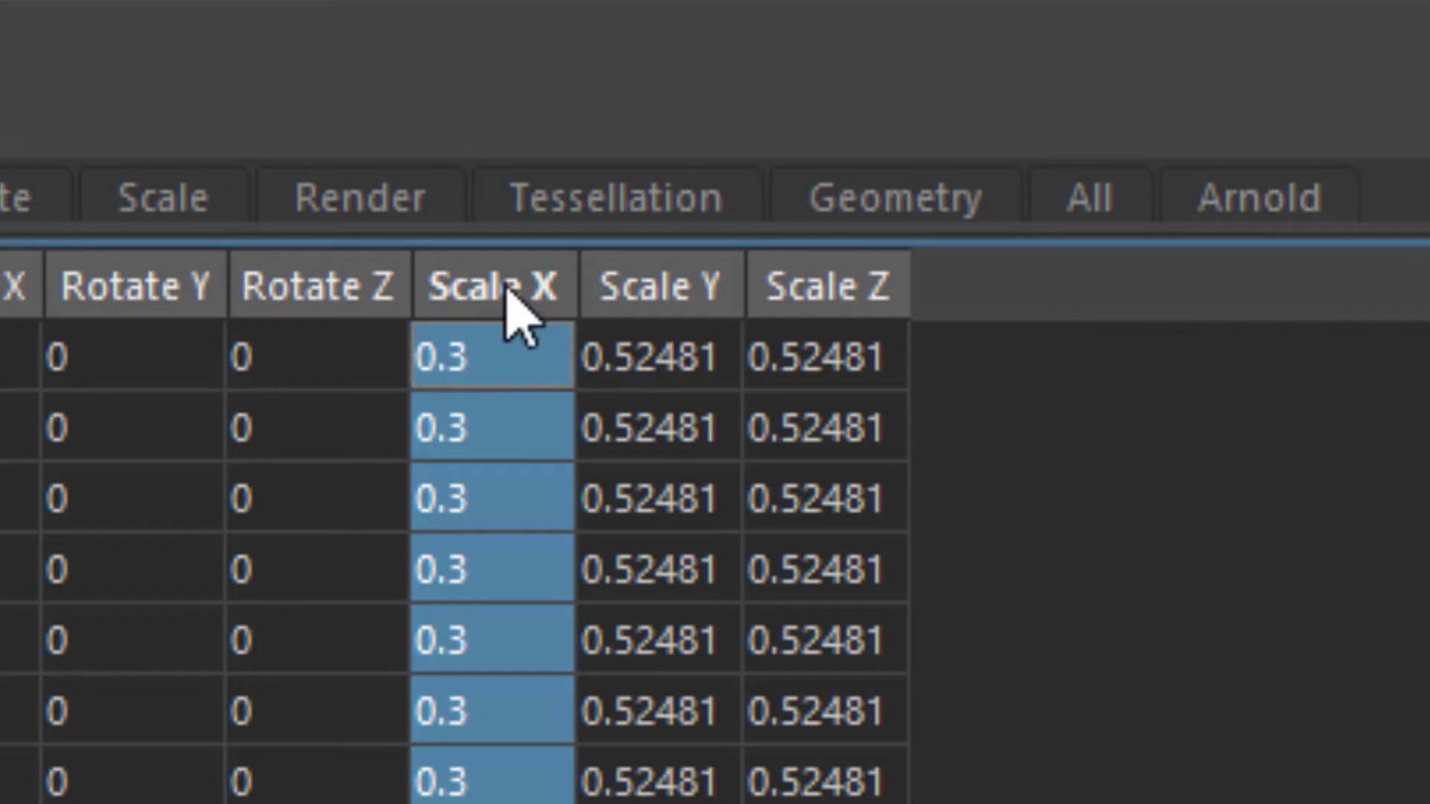
left_click(633, 290)
type("0.3")
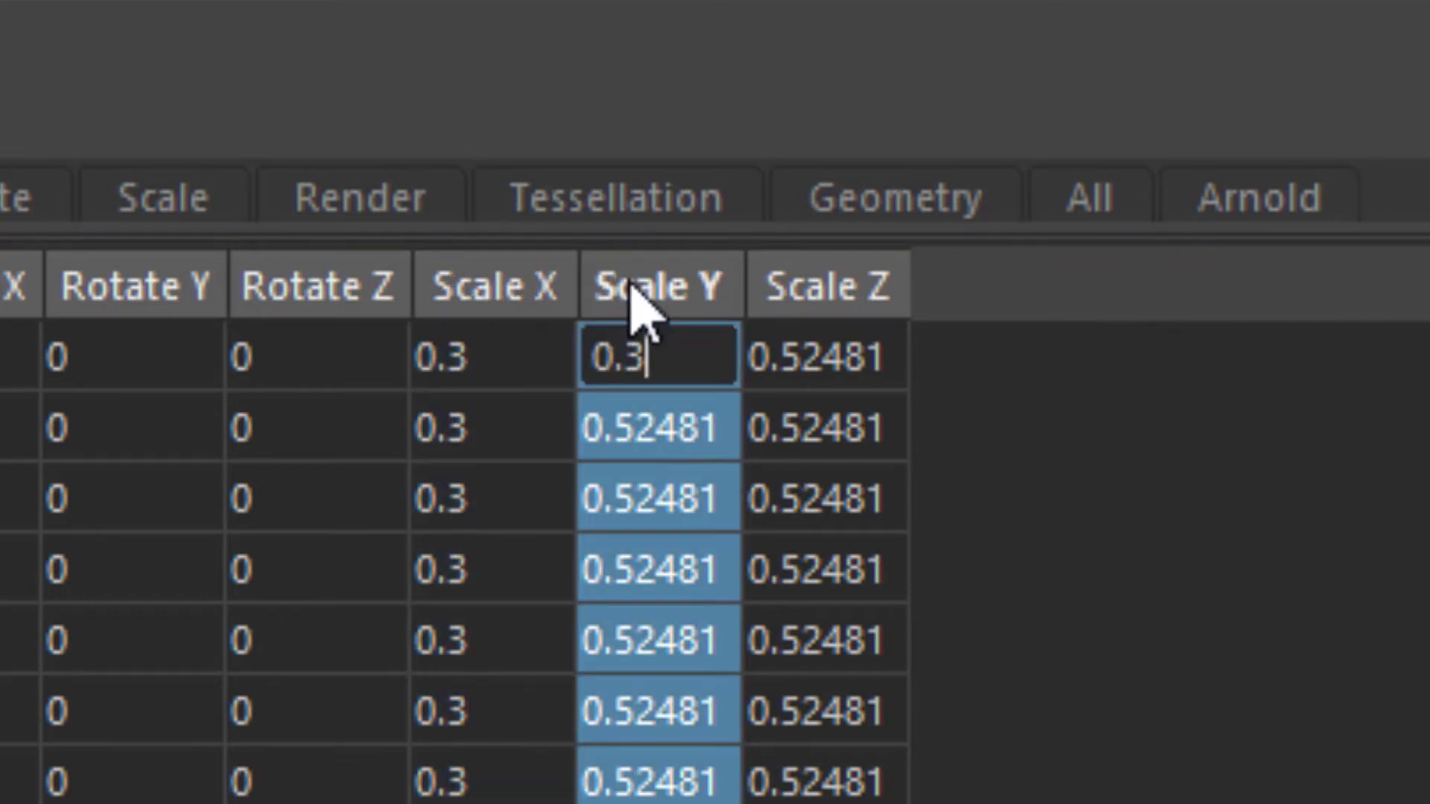
key("Return")
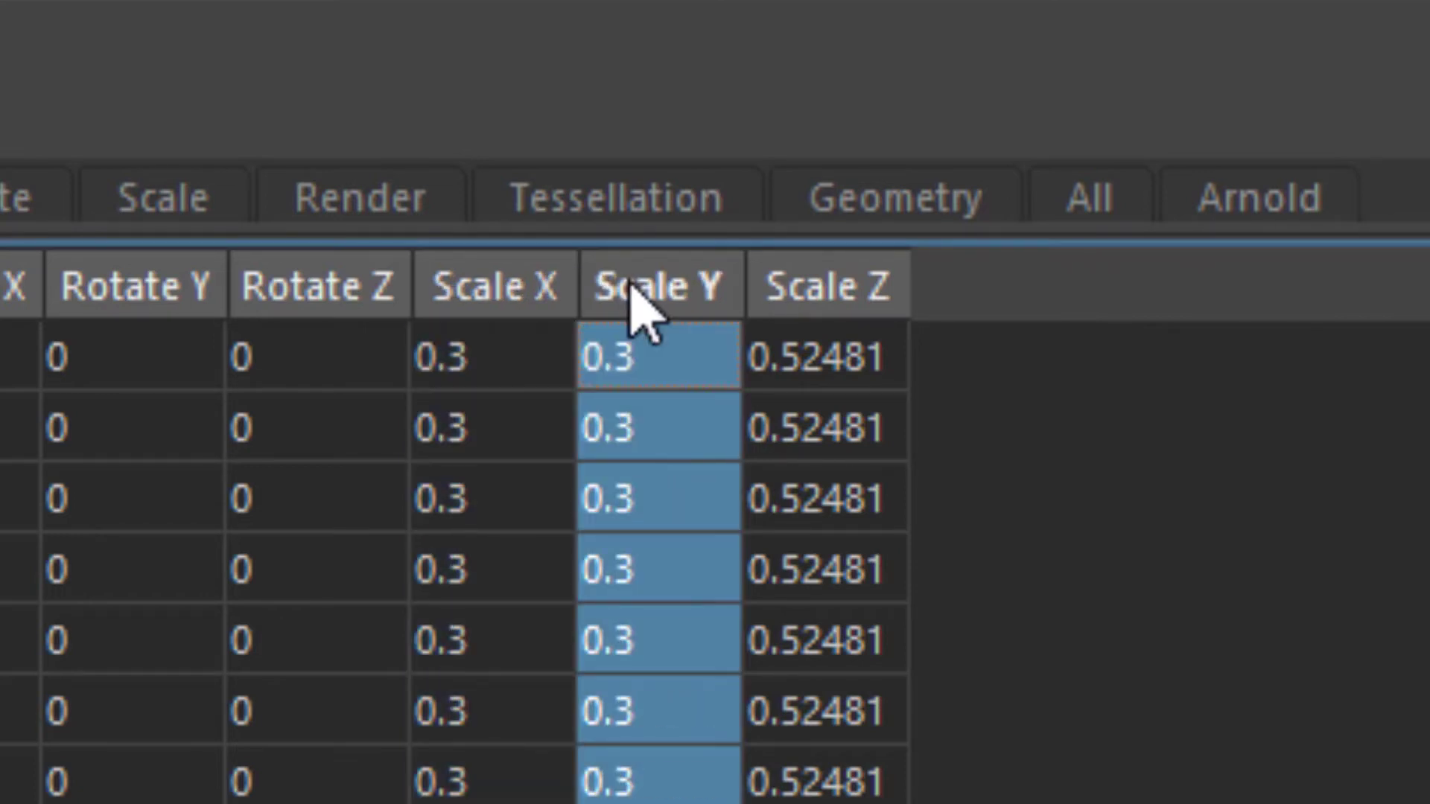
left_click(835, 290)
type("0.3")
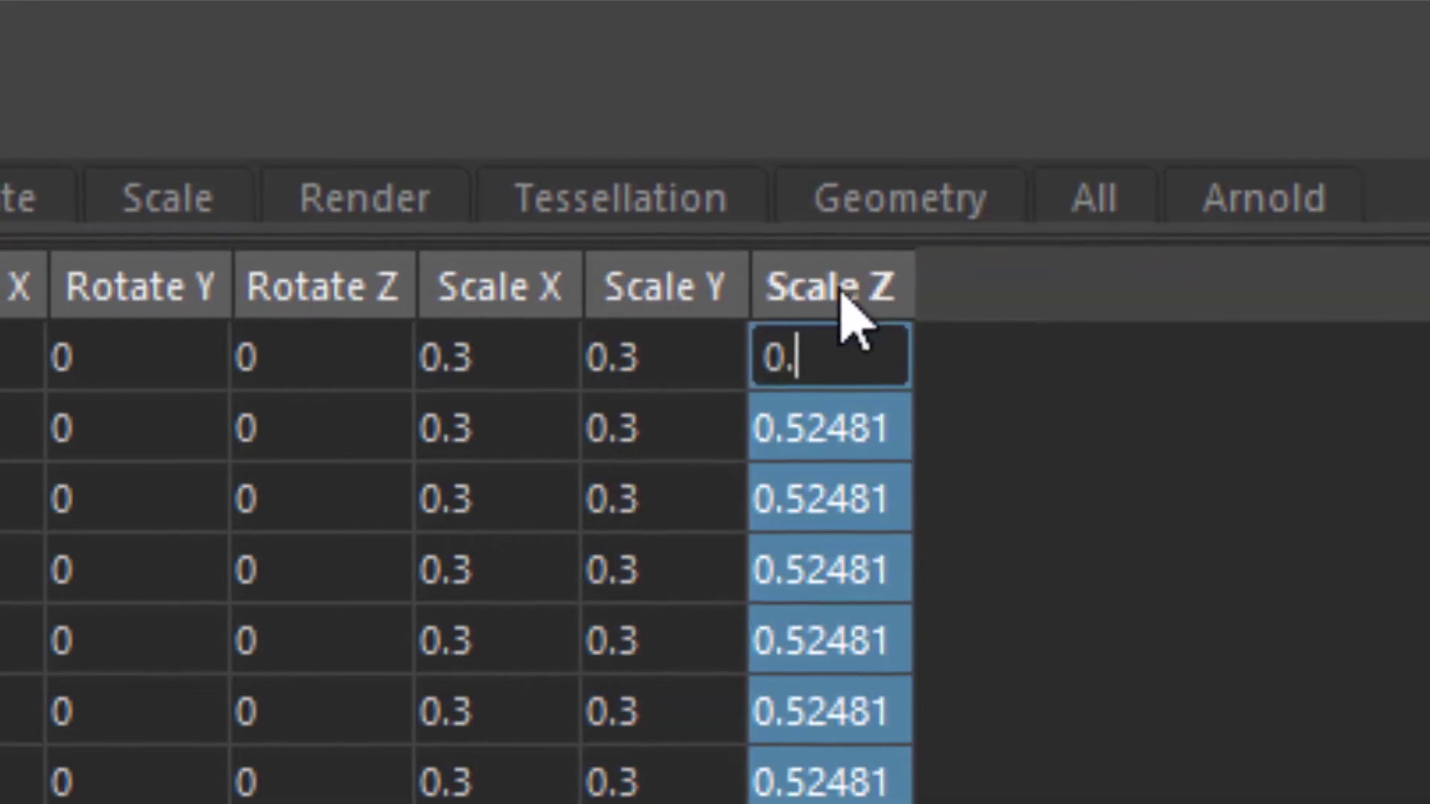
key("Return")
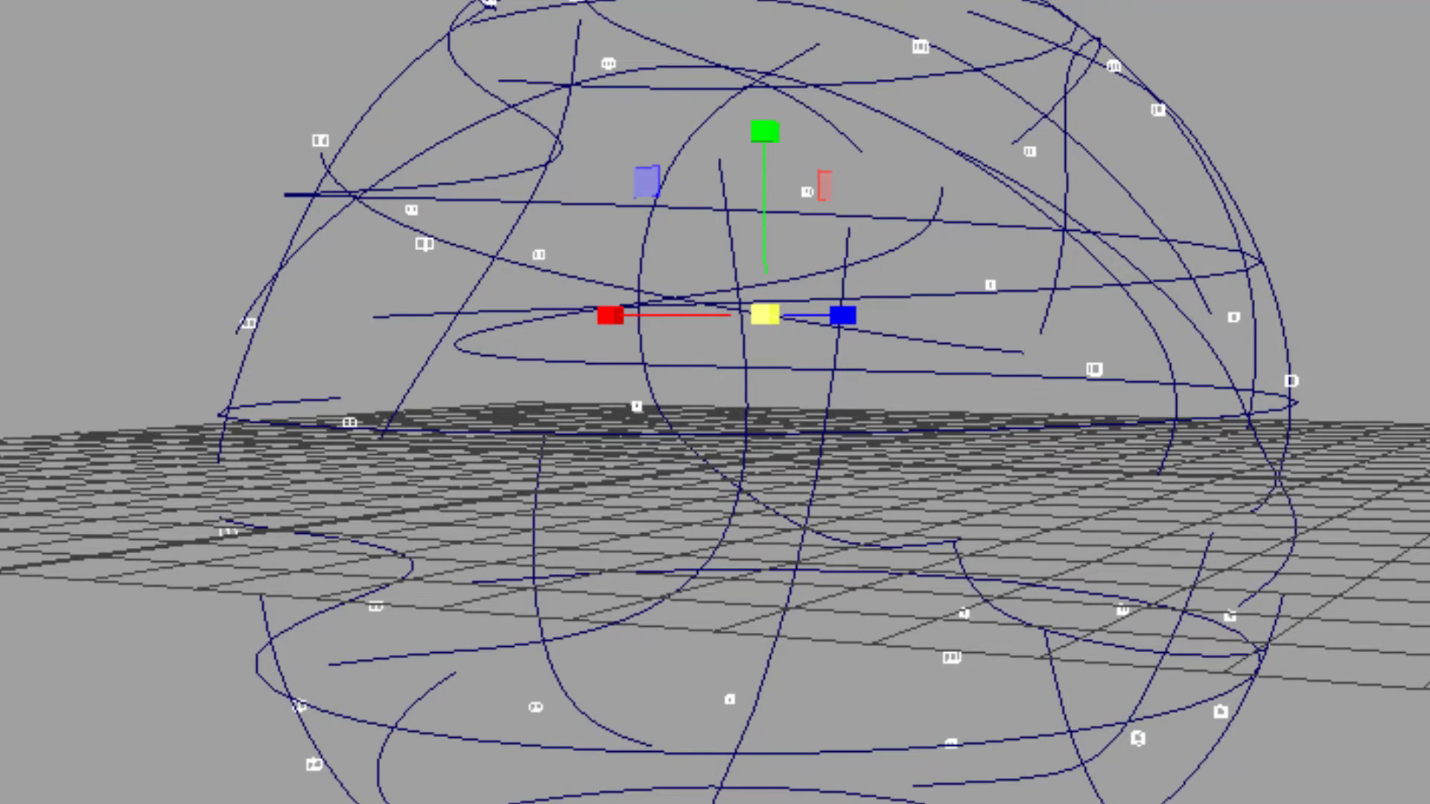
Step: Select duplicatedCurve1 and examine its individual Arnold curve rendering settings
scroll(239, 645, "down", 1)
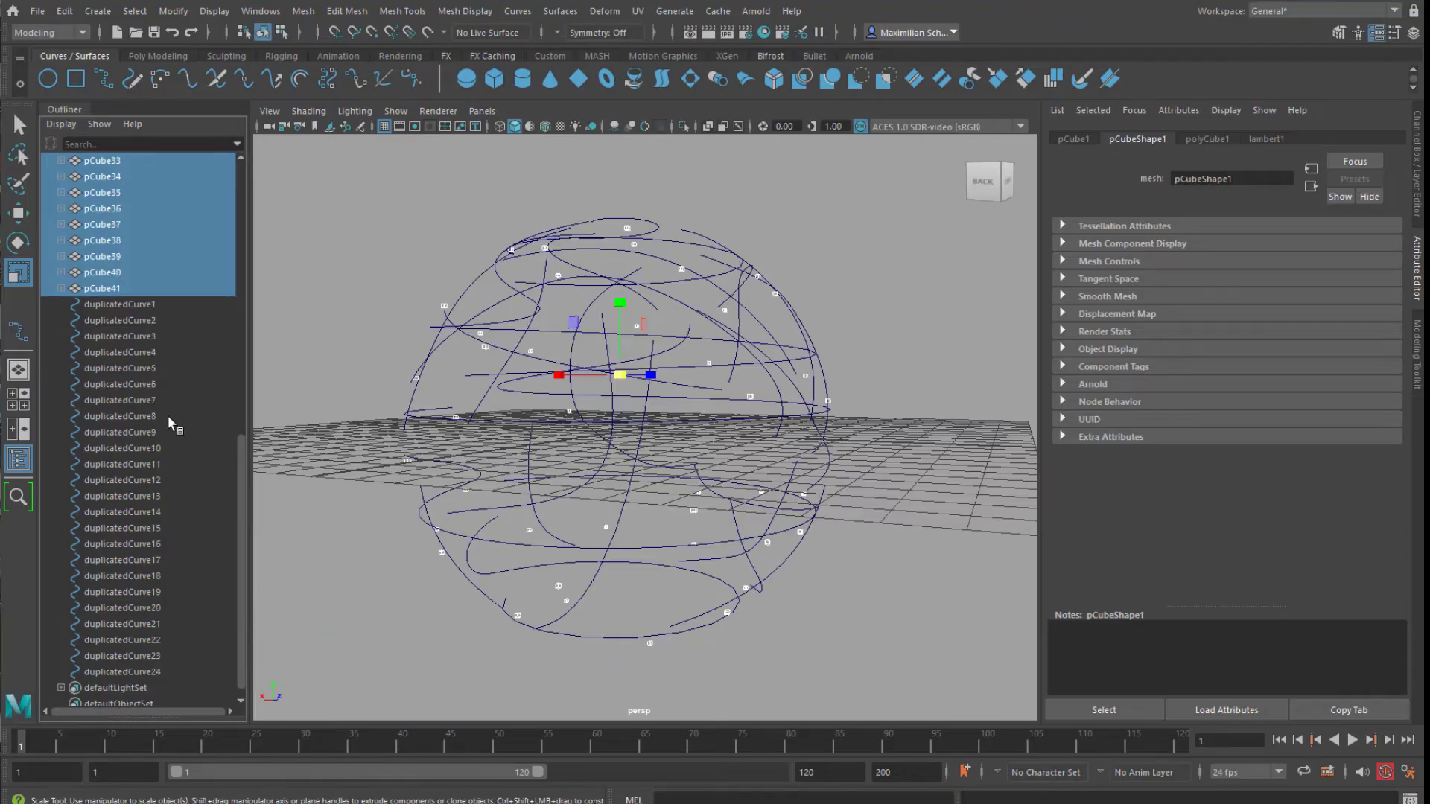
left_click(140, 304)
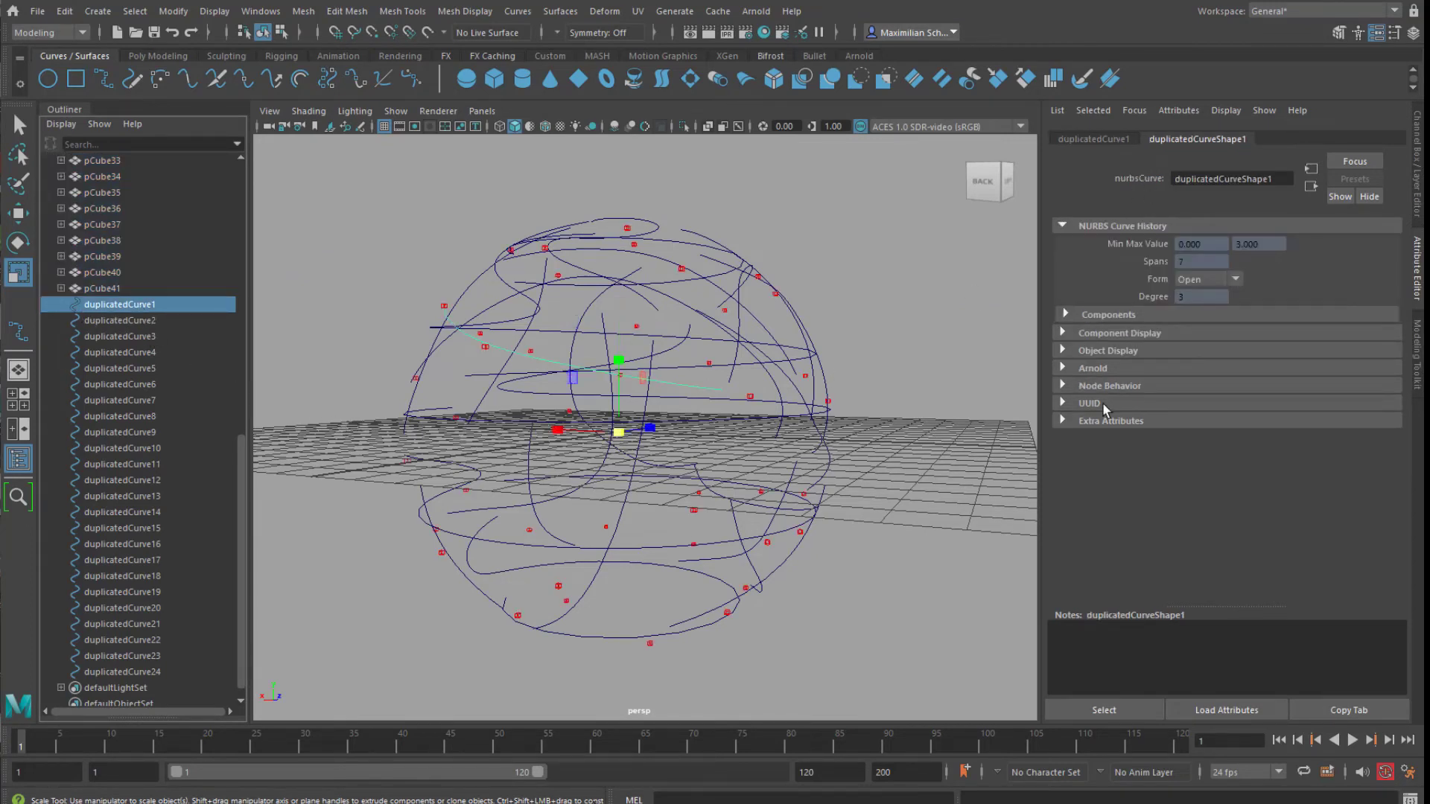
left_click(1067, 368)
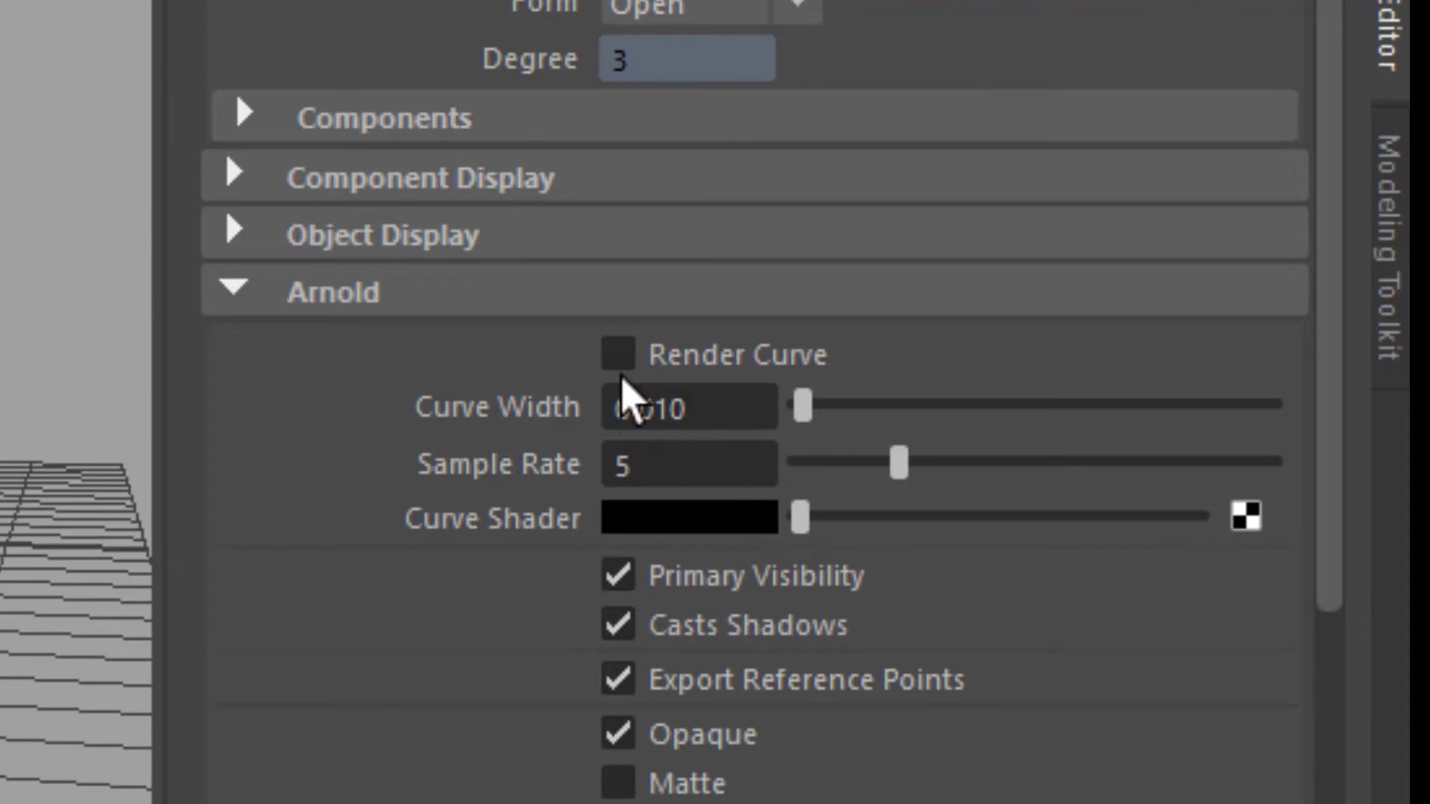
left_click(245, 291)
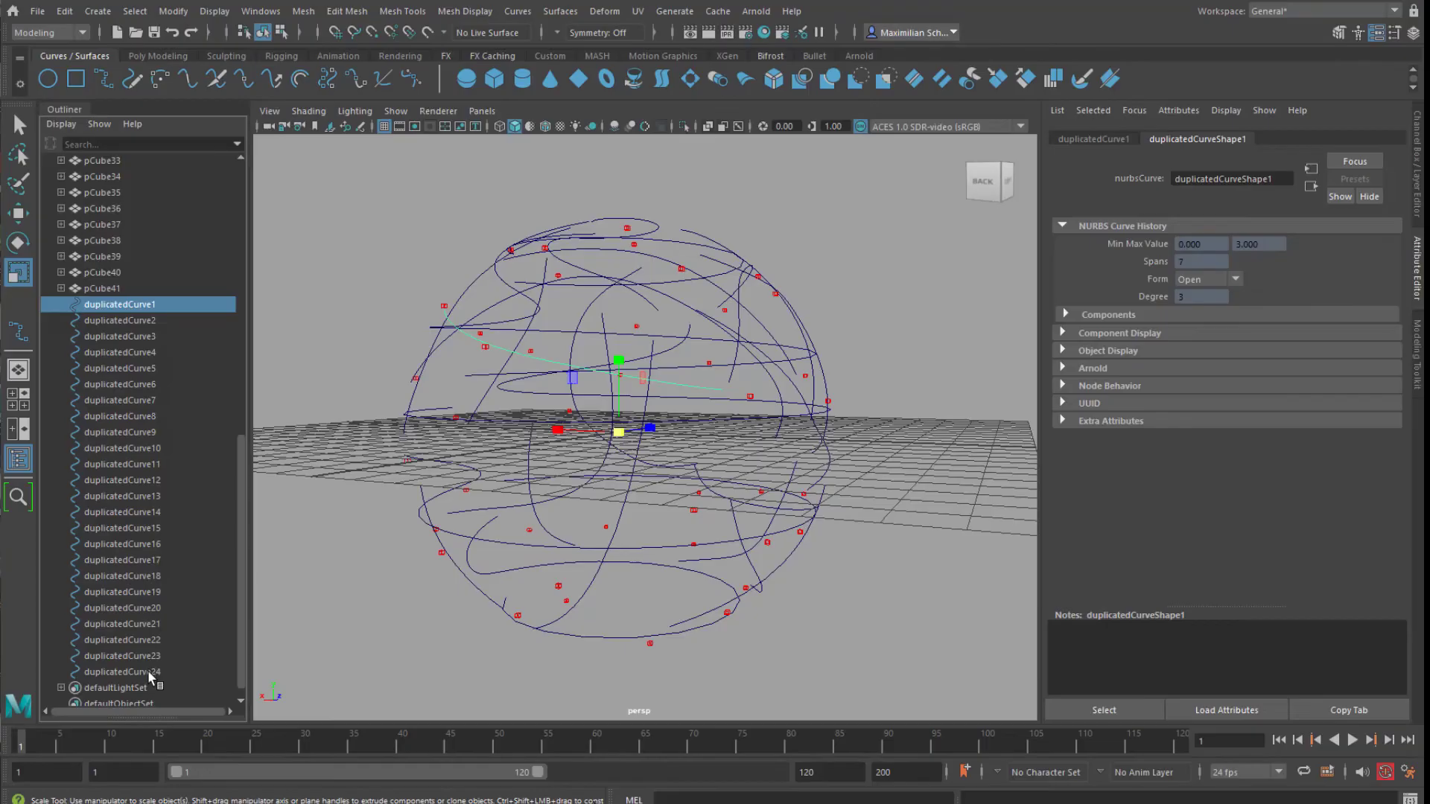
Step: Gather duplicatedCurve1 through duplicatedCurve24 into an Arnold Curve Collector and toggle the display of its contents
left_click(147, 670, "shift")
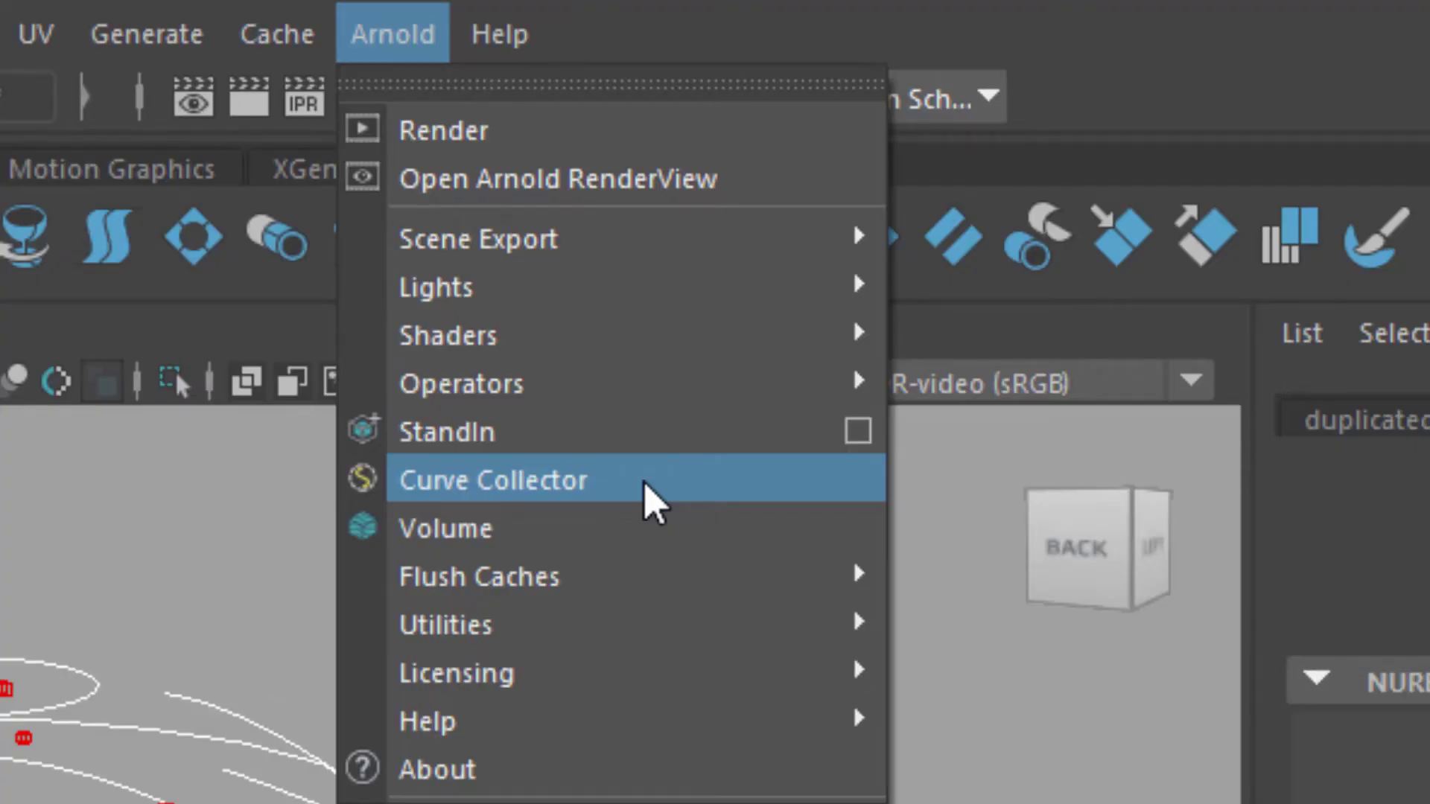
left_click(646, 493)
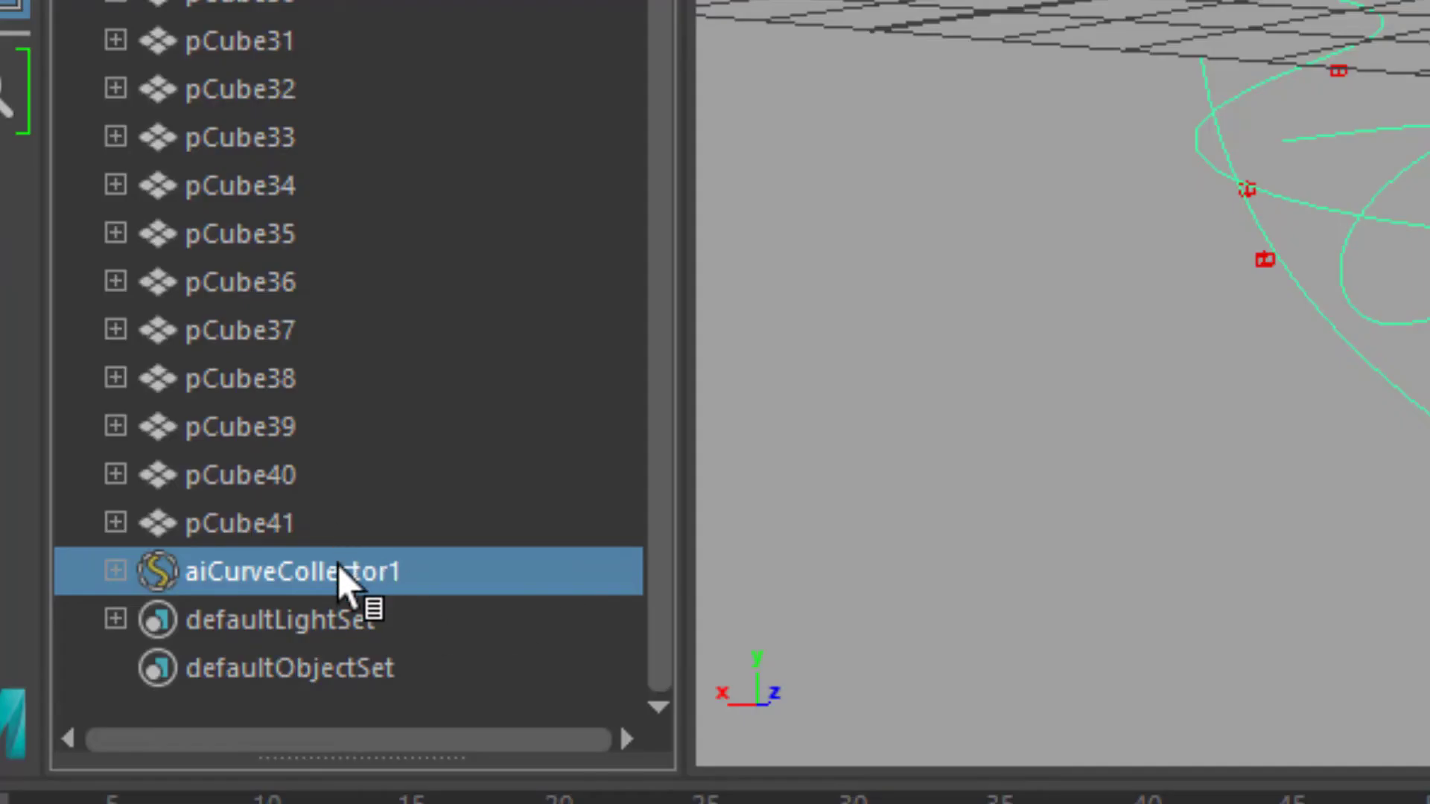
left_click(116, 572)
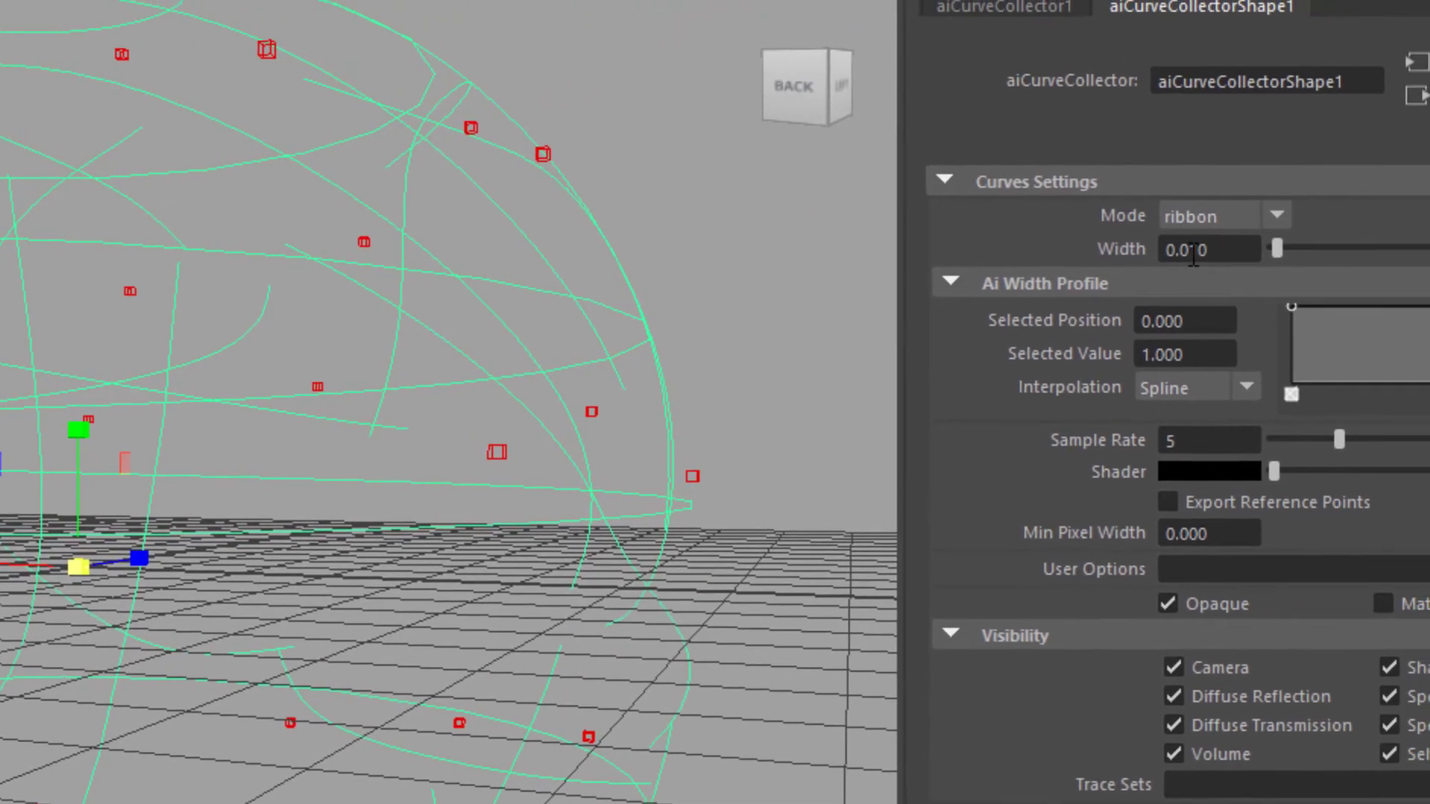
Step: Set the curve collector's width to 0.1 and check it in the Arnold RenderView, then close the render window
double_click(1133, 255)
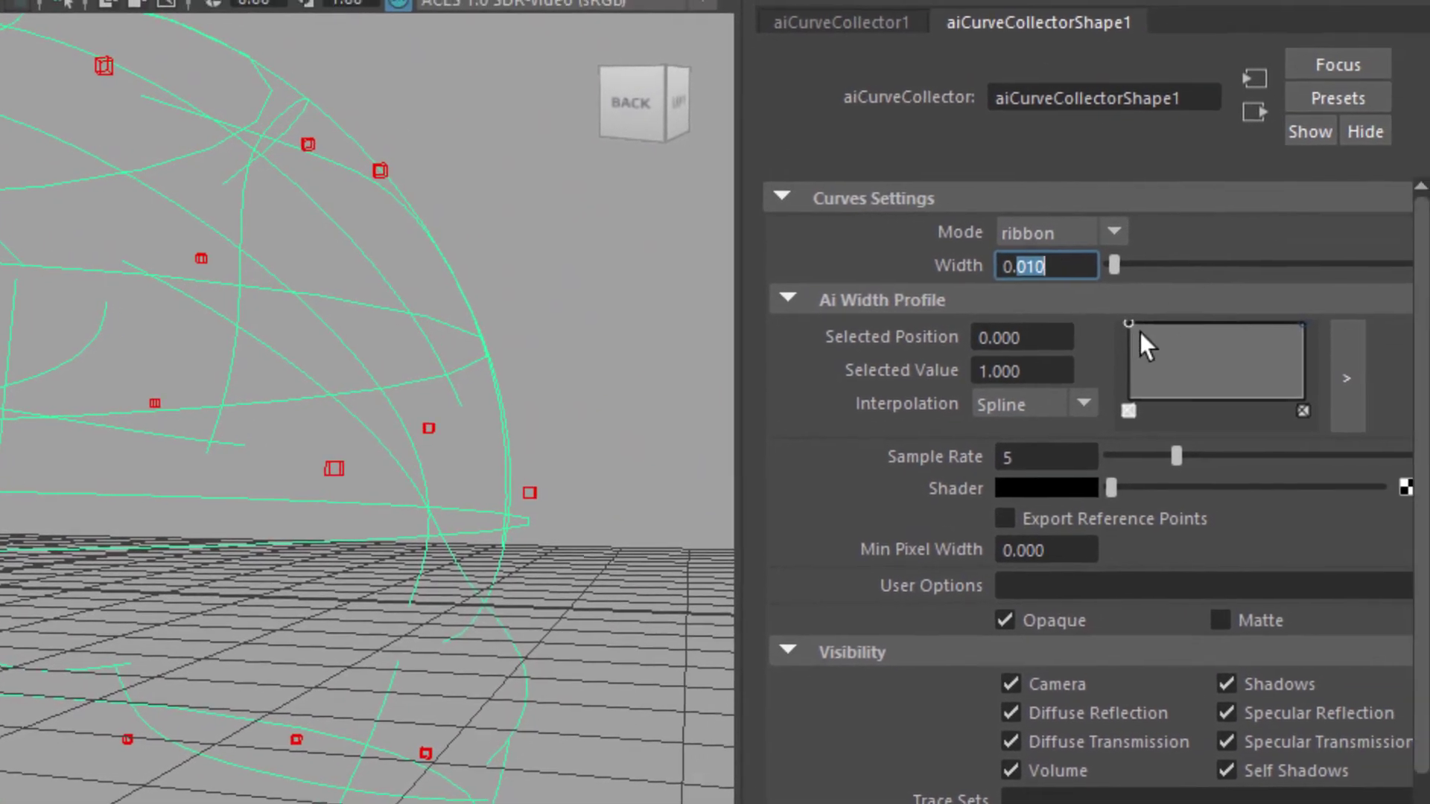
type("1")
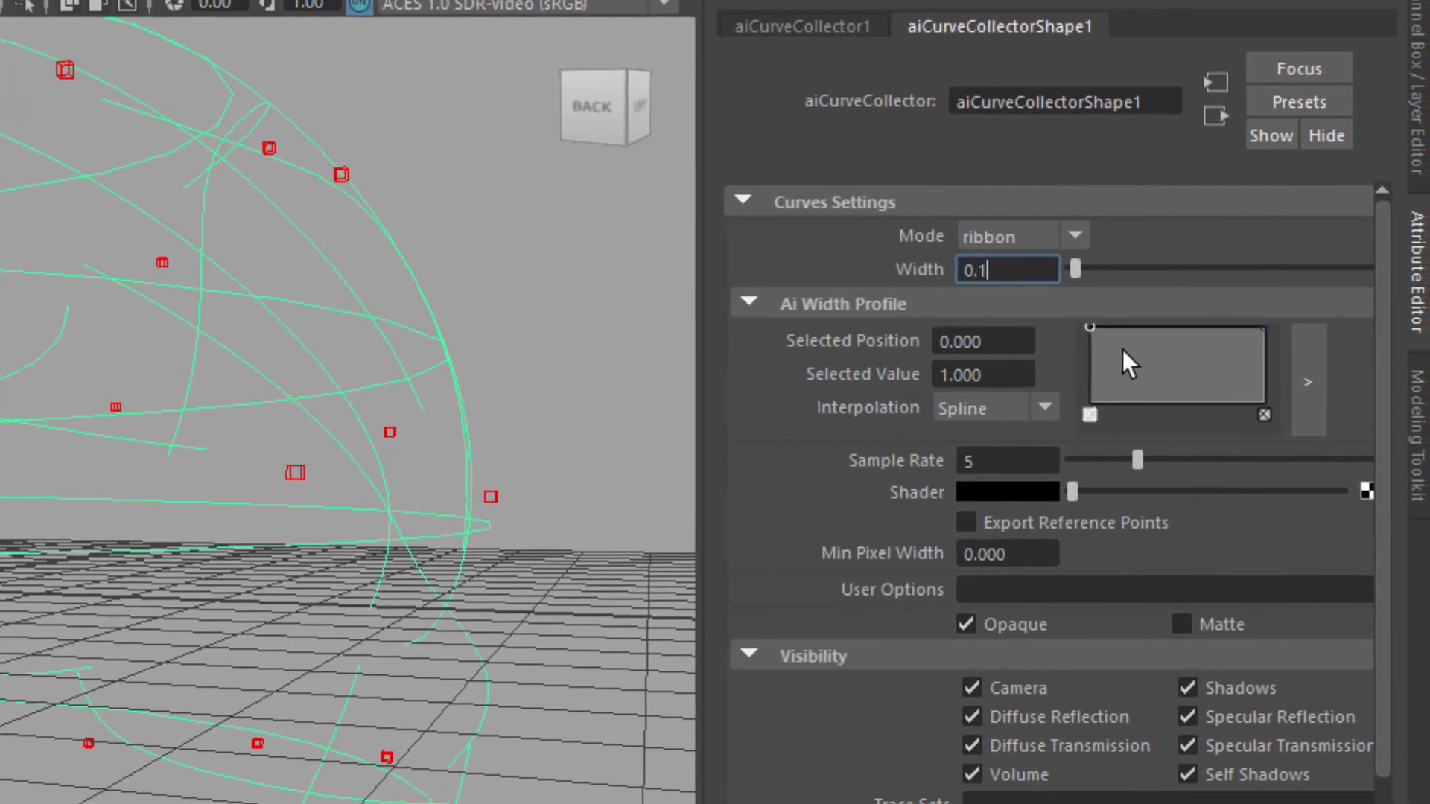
key("Return")
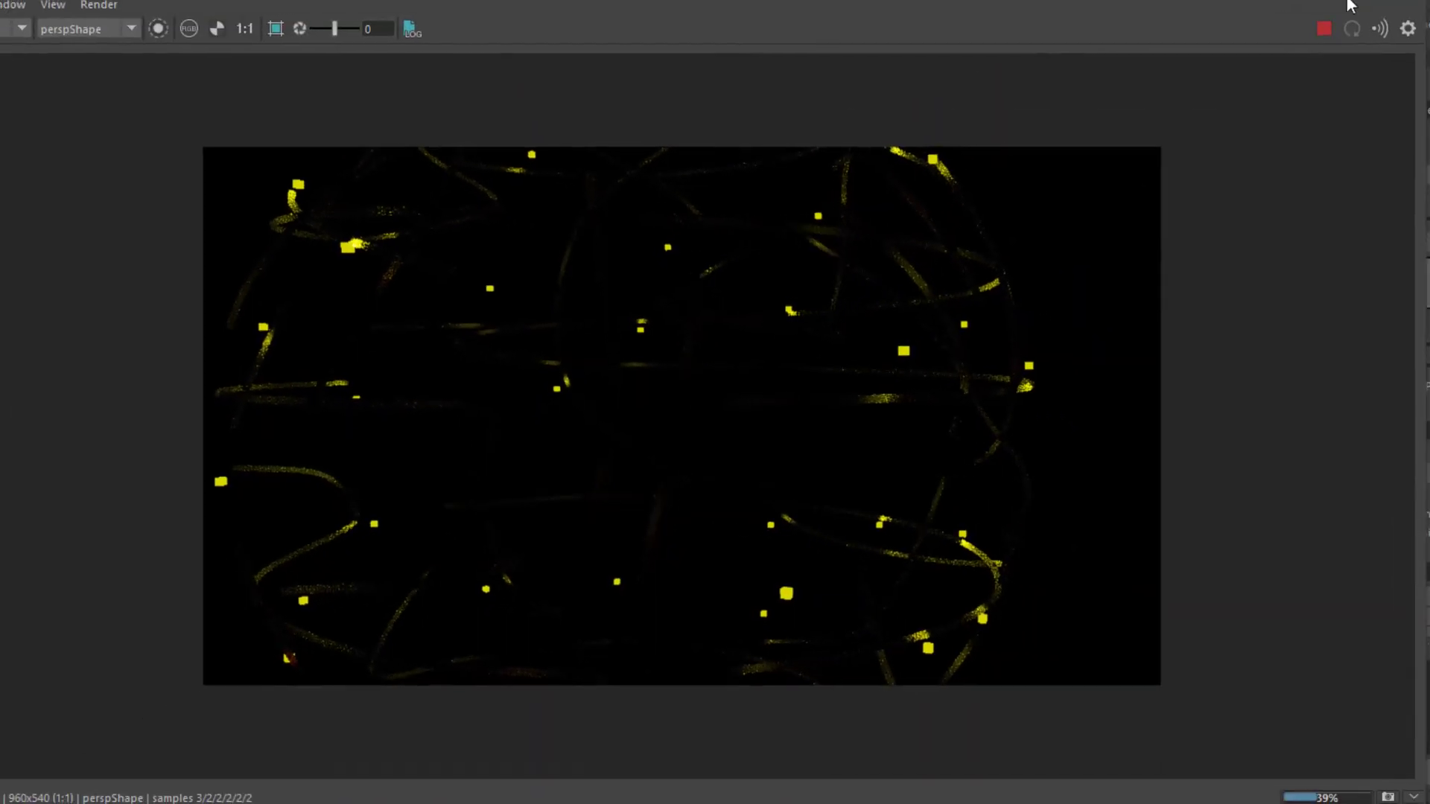
left_click(1294, 45)
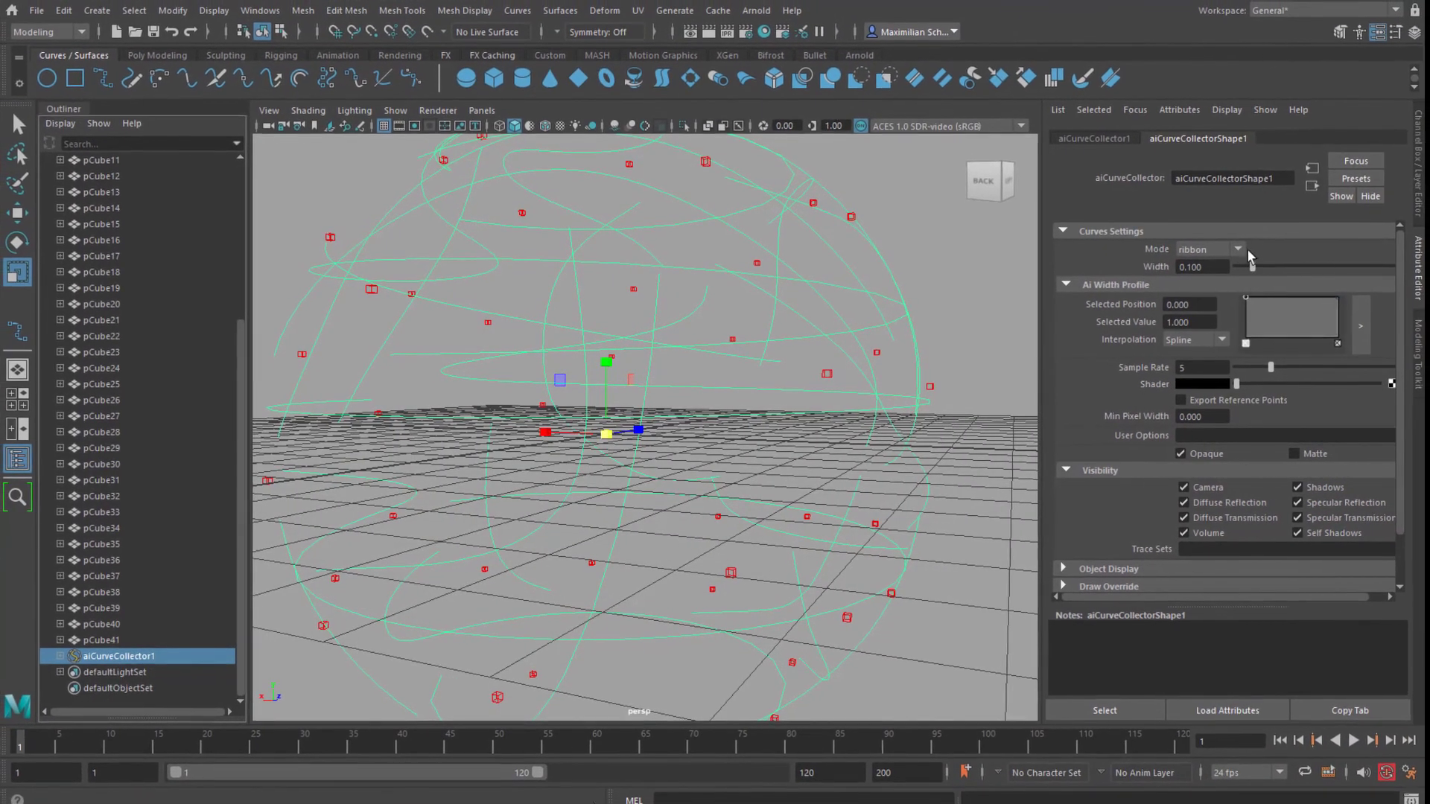
Step: Set the curve collector's mode to thick and render the scene again in the Arnold RenderView
left_click(1239, 251)
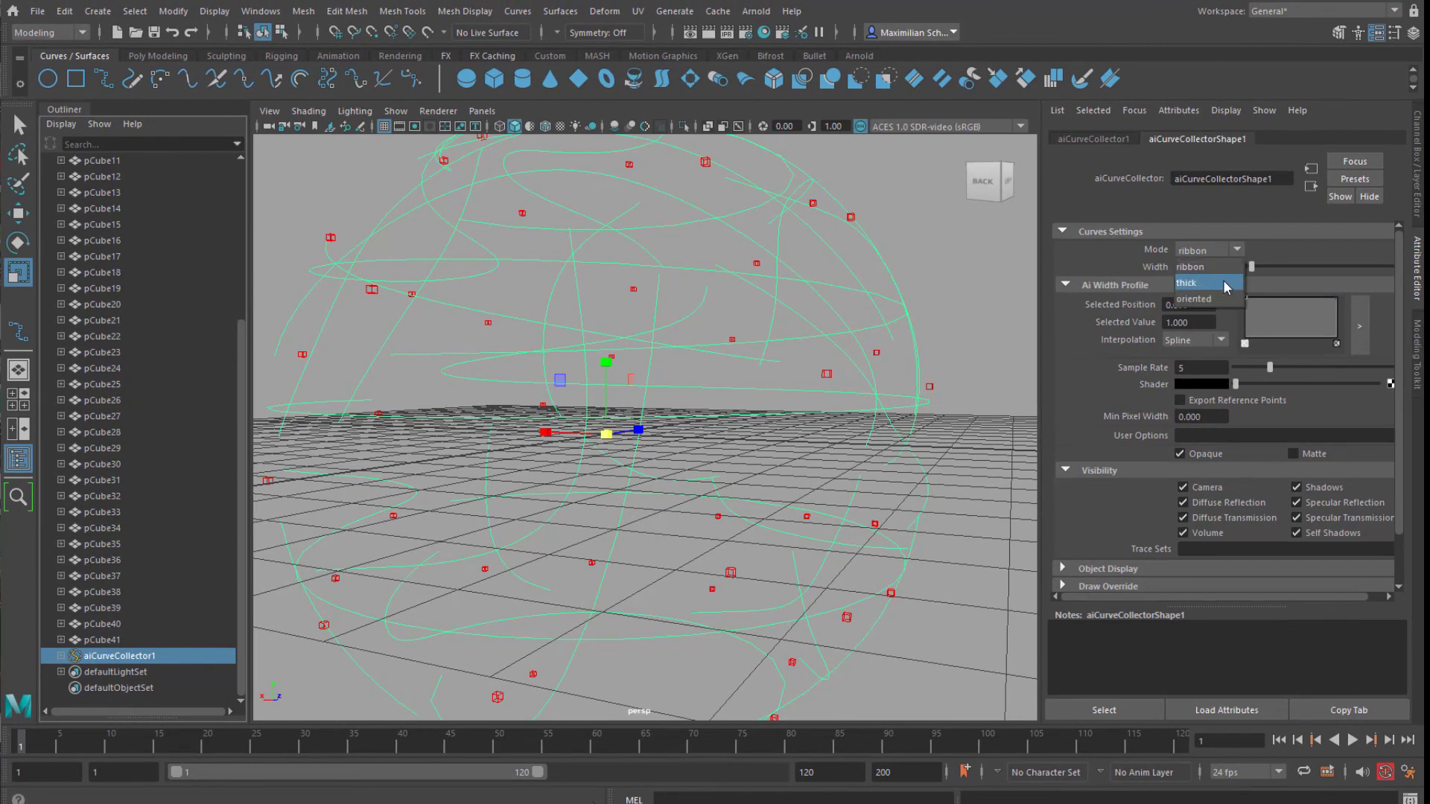
left_click(754, 18)
left_click(767, 42)
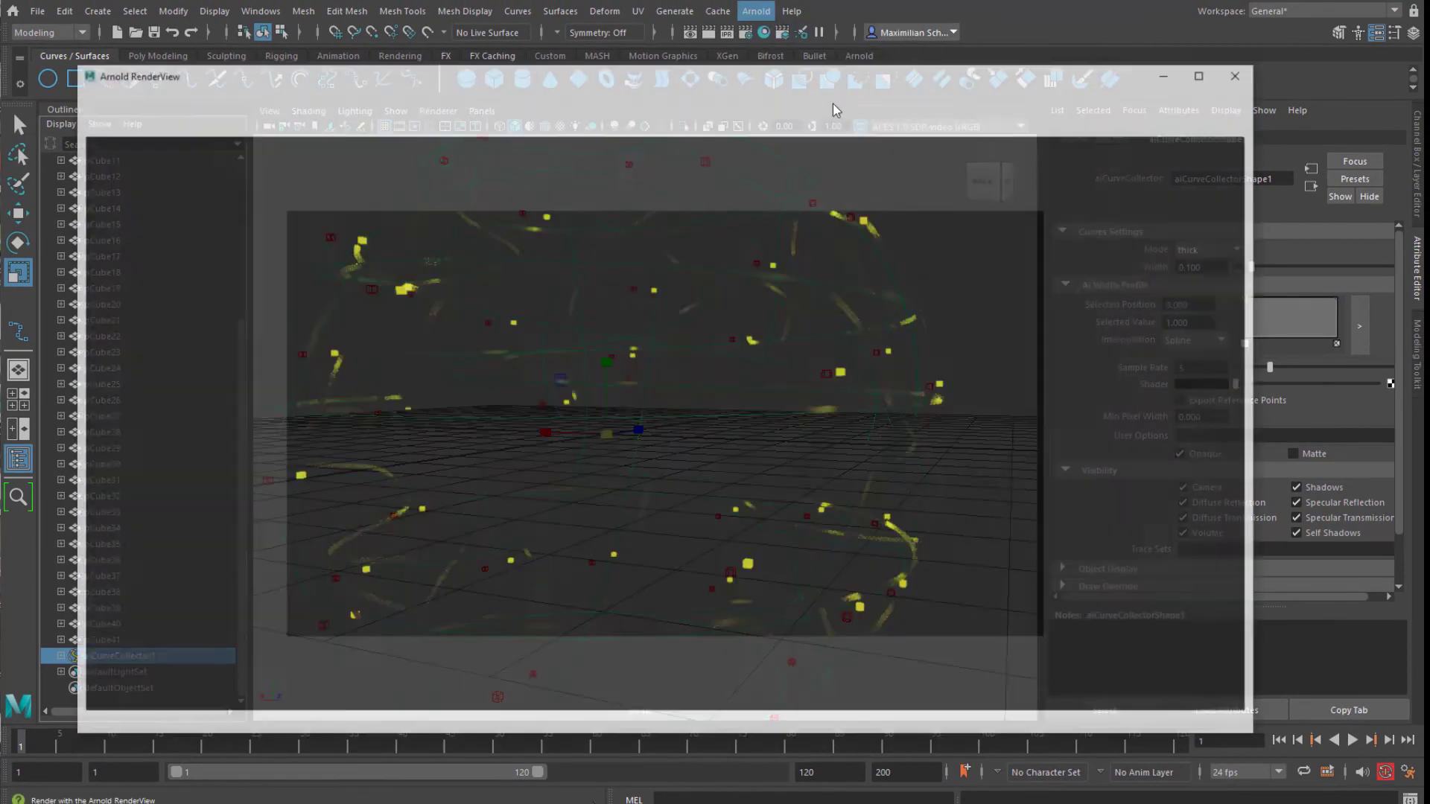